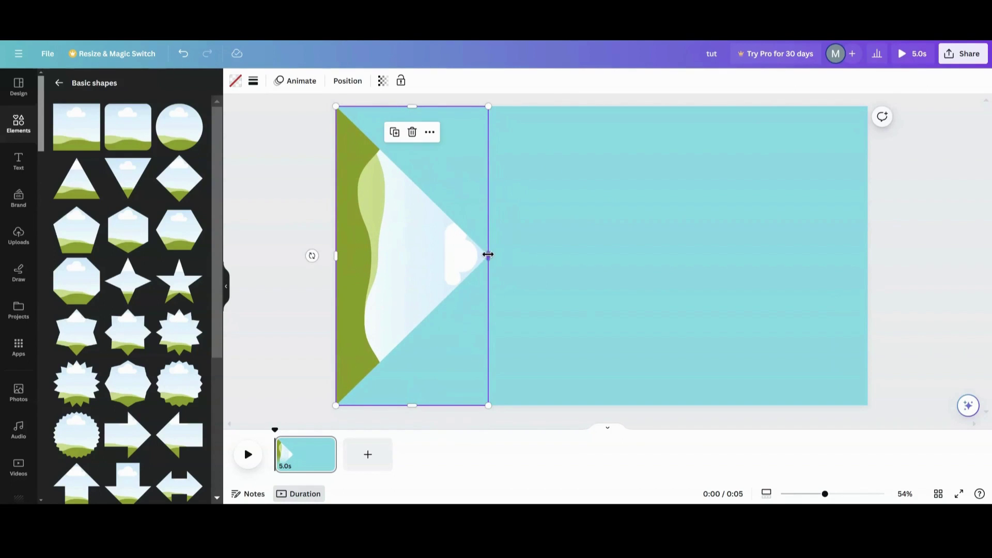
Widen the triangle frame to a third of the page, then add a same-width, full-height hexagon frame along the page's right edge.
{"action": "left_click_drag", "start_coordinate": [488, 255], "coordinate": [514, 253]}
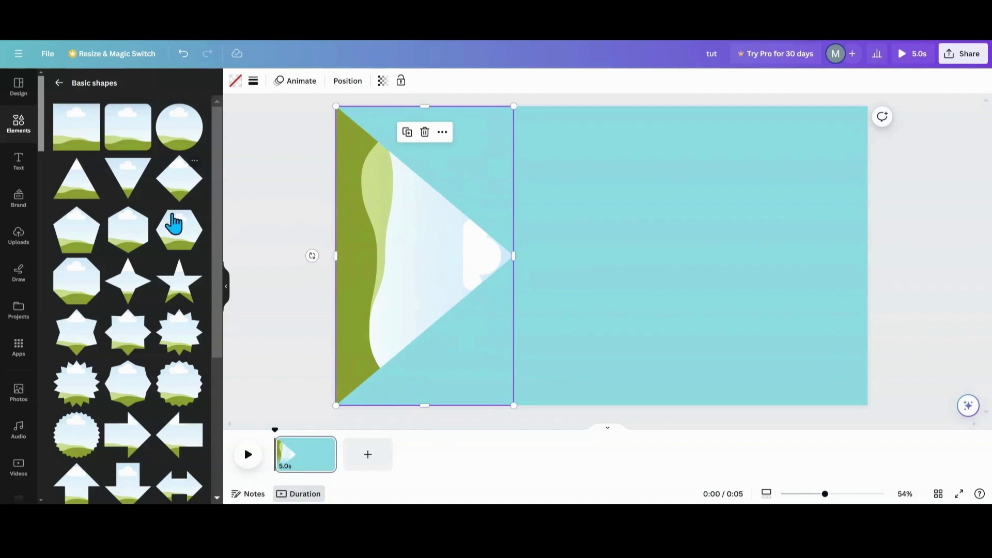
{"action": "left_click", "coordinate": [131, 247]}
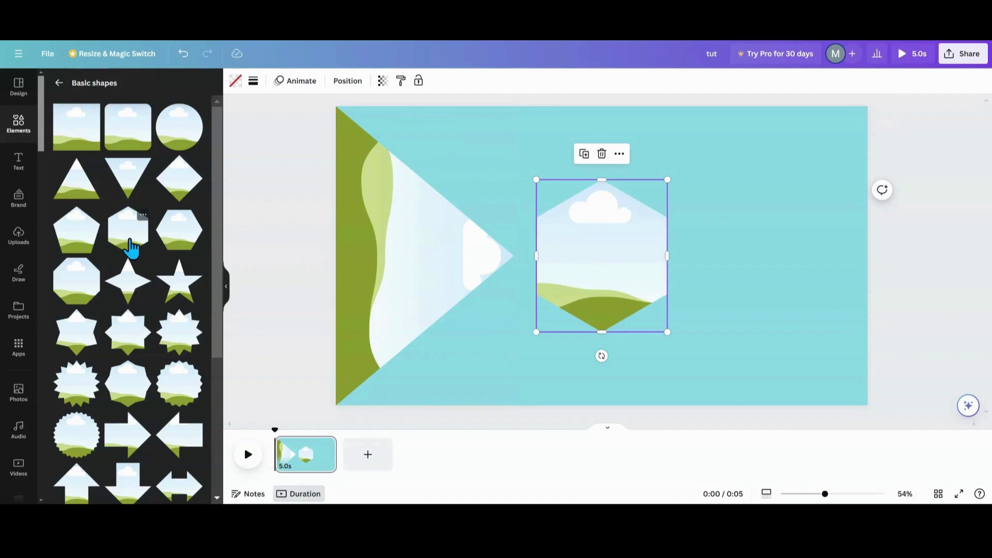
{"action": "left_click_drag", "start_coordinate": [643, 233], "coordinate": [513, 250]}
{"action": "left_click_drag", "start_coordinate": [427, 169], "coordinate": [424, 106]}
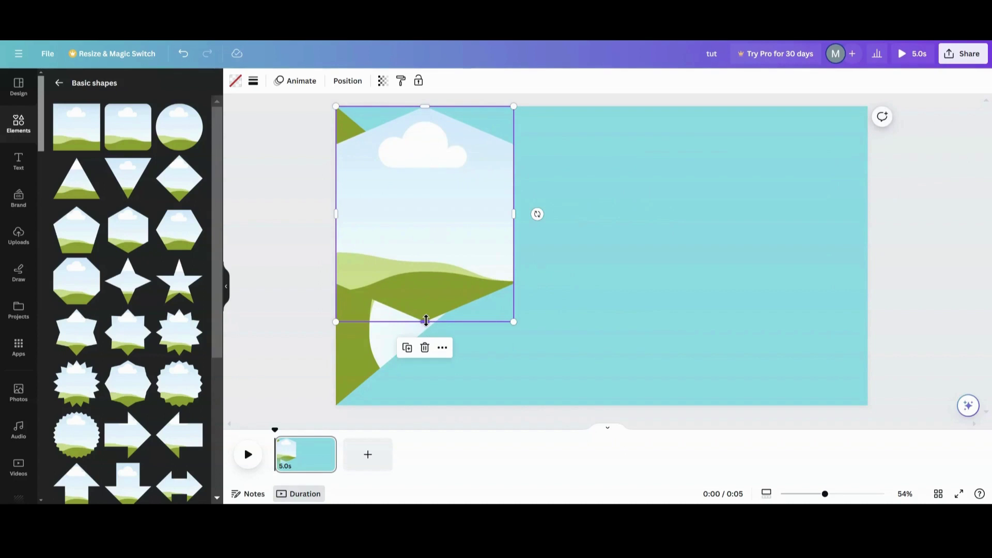
{"action": "left_click_drag", "start_coordinate": [425, 321], "coordinate": [424, 405]}
{"action": "left_click_drag", "start_coordinate": [449, 255], "coordinate": [779, 249]}
{"action": "left_click", "coordinate": [632, 264]}
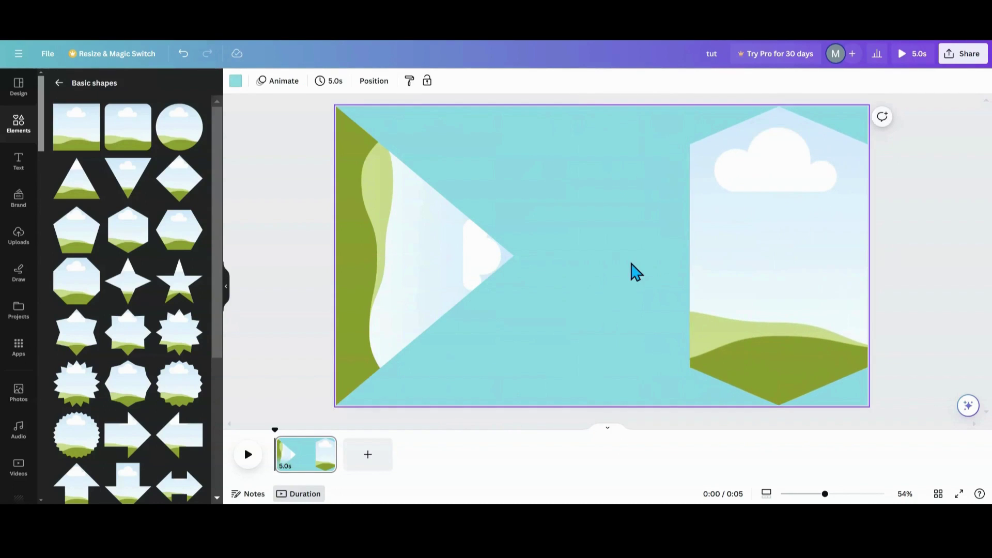
{"action": "left_click", "coordinate": [747, 269]}
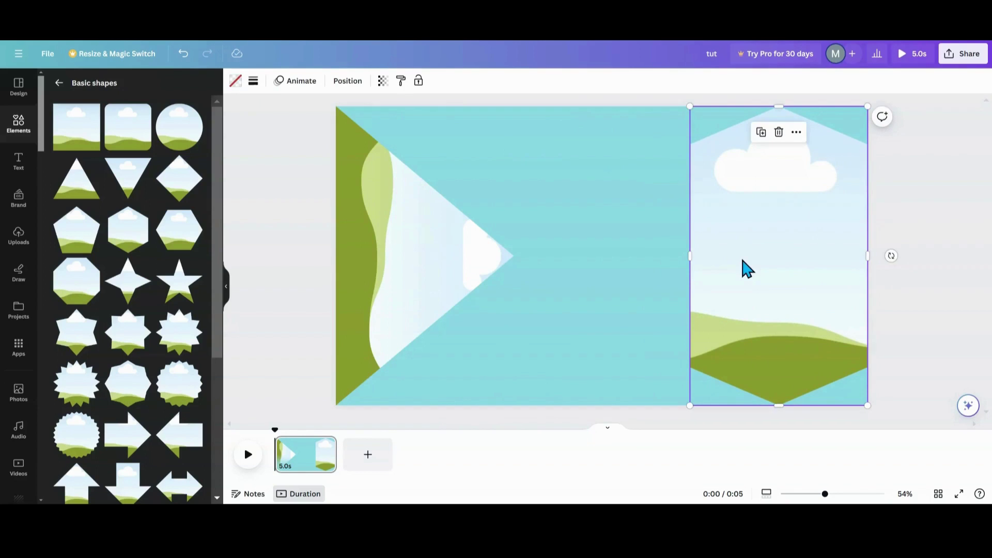
{"action": "left_click", "coordinate": [621, 297]}
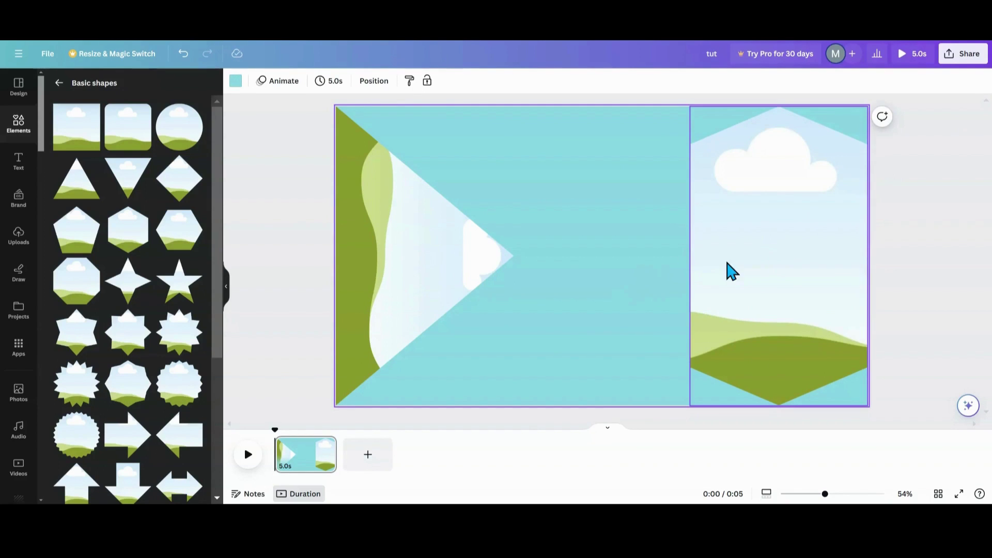
{"action": "left_click", "coordinate": [772, 270]}
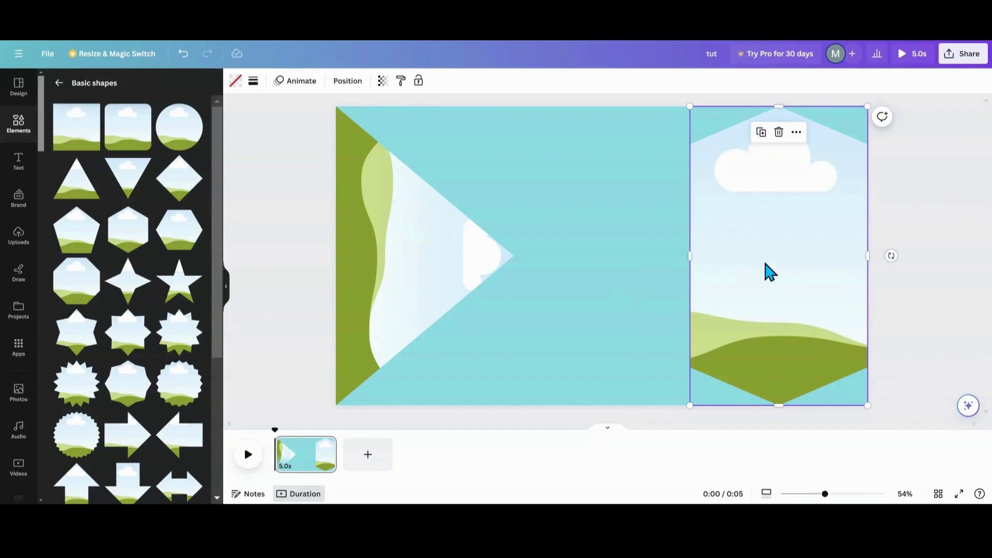
{"action": "left_click", "coordinate": [573, 266]}
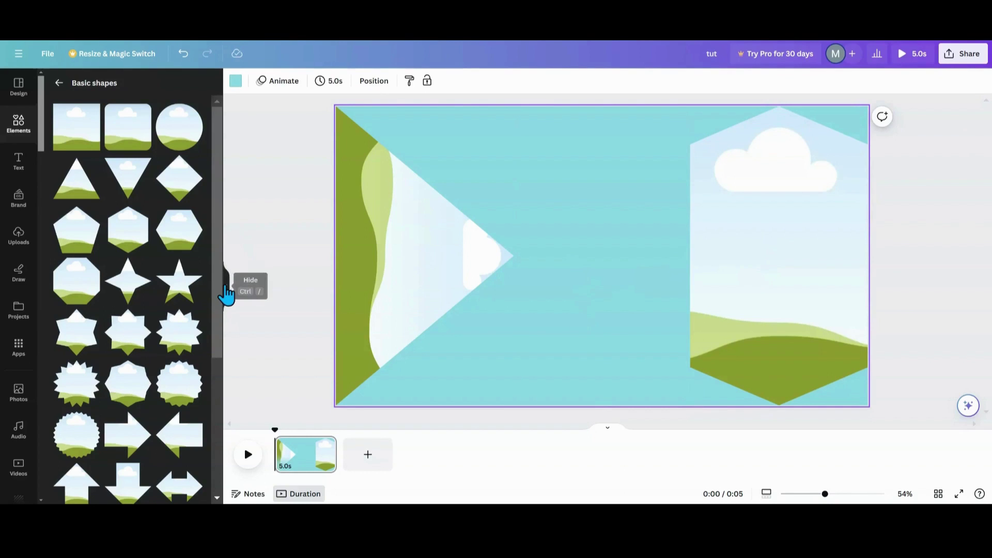
Fill the triangle frame with the brown dog photo from the recently used elements.
{"action": "left_click", "coordinate": [59, 84]}
{"action": "left_click", "coordinate": [59, 84]}
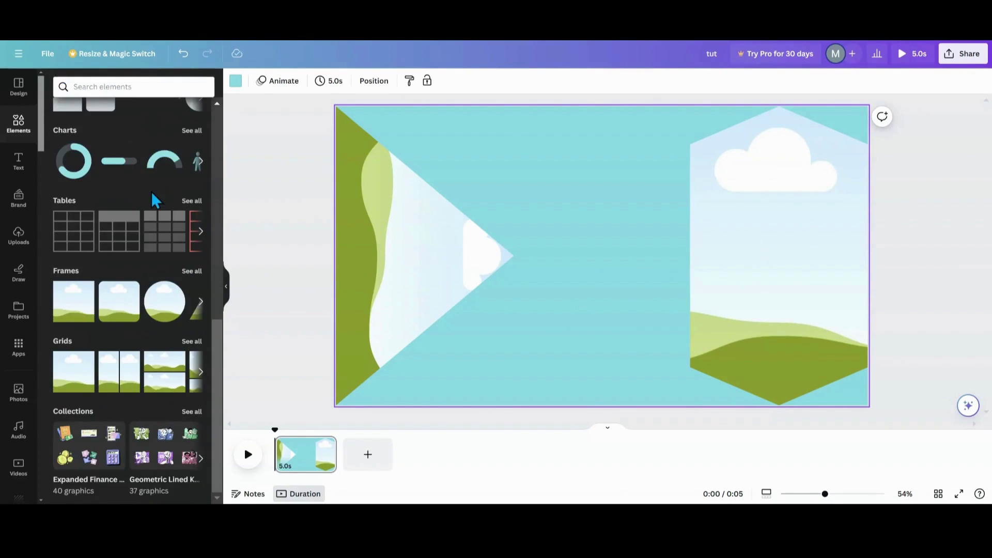
{"action": "scroll", "coordinate": [151, 201], "scroll_direction": "up", "scroll_amount": 10}
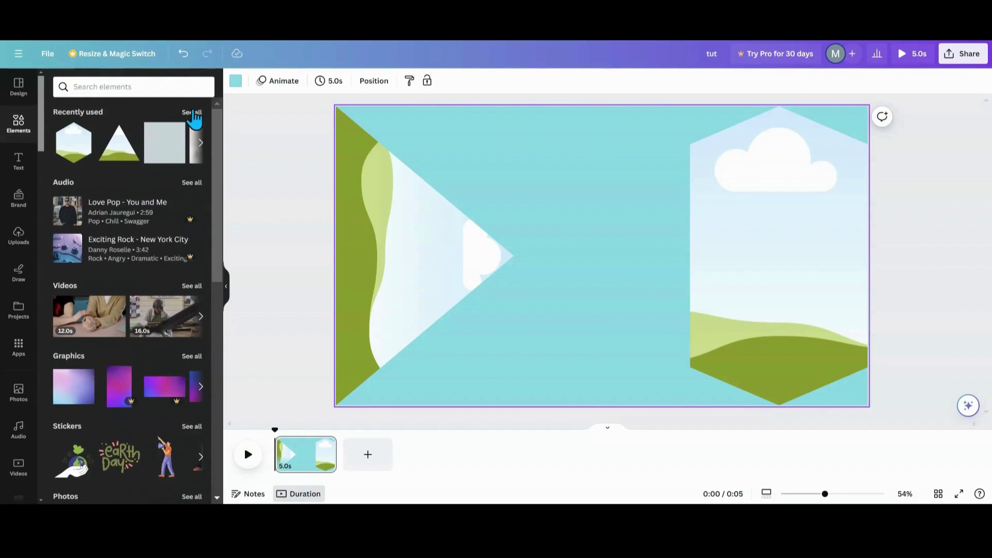
{"action": "left_click", "coordinate": [192, 112]}
{"action": "left_click_drag", "start_coordinate": [85, 197], "coordinate": [400, 241]}
Rotate the brown dog photo to -90 inside the triangle frame and shift it left so the face fills the frame.
{"action": "double_click", "coordinate": [399, 241]}
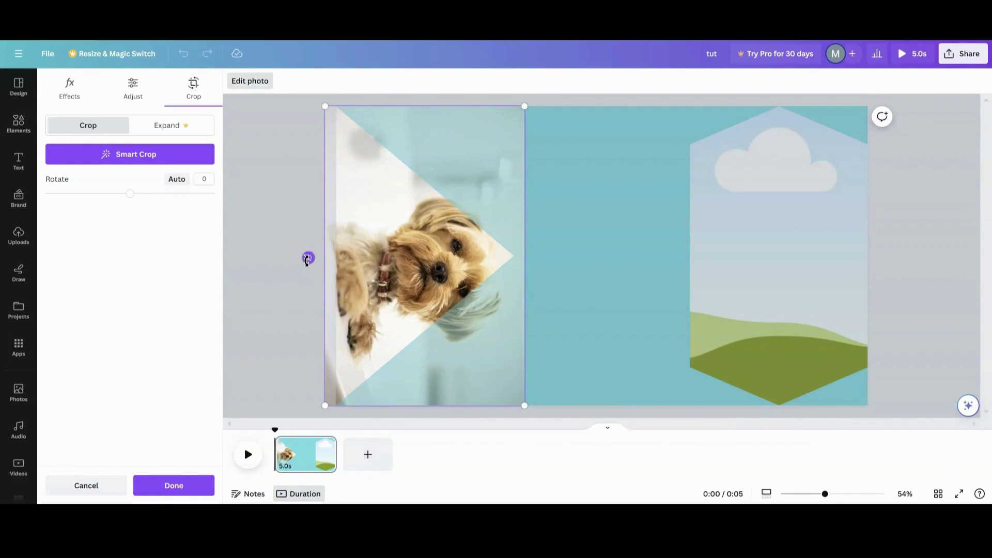
{"action": "left_click_drag", "start_coordinate": [308, 258], "coordinate": [431, 370]}
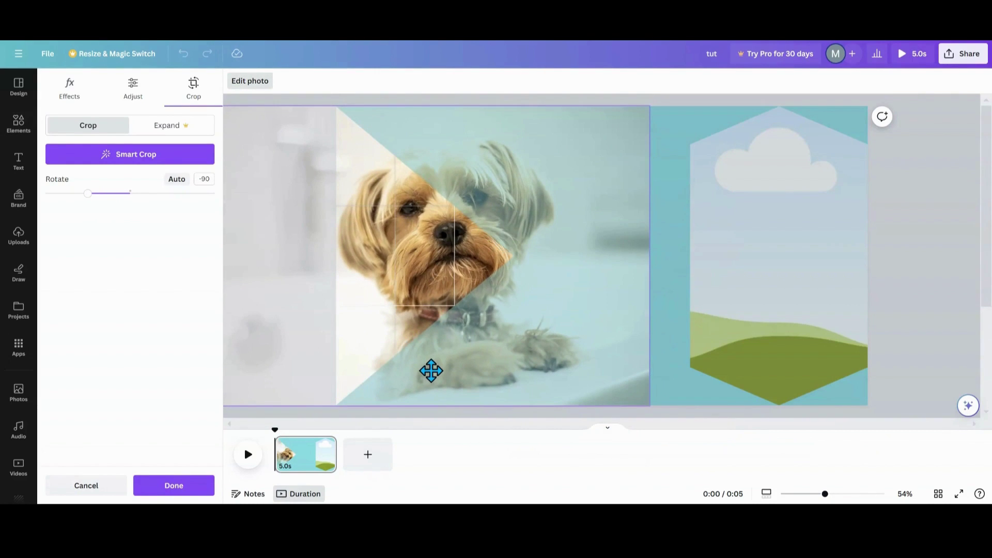
{"action": "left_click_drag", "start_coordinate": [458, 313], "coordinate": [395, 310]}
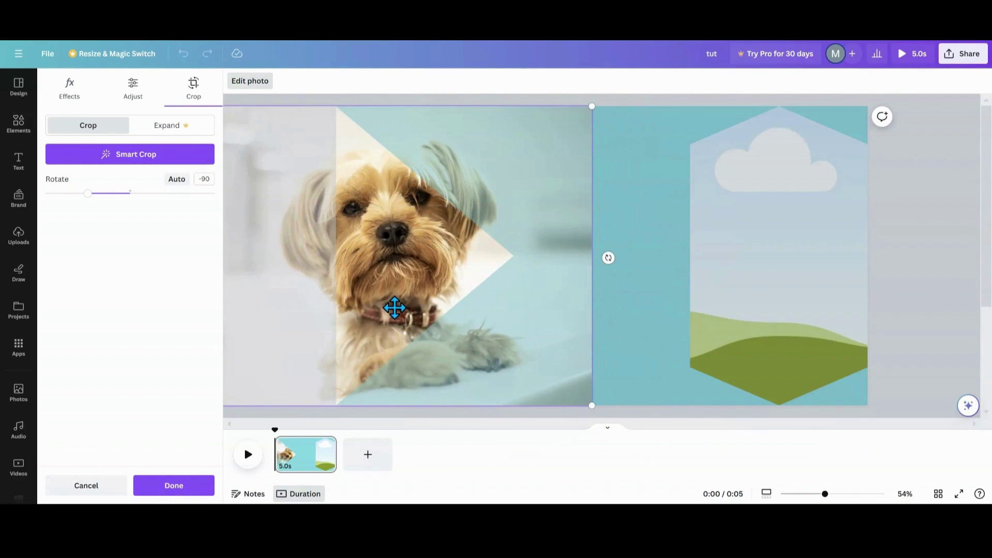
{"action": "left_click", "coordinate": [638, 239]}
Fill the hexagon frame with the white dog photo and adjust the photo's position slightly within the frame.
{"action": "left_click", "coordinate": [167, 186]}
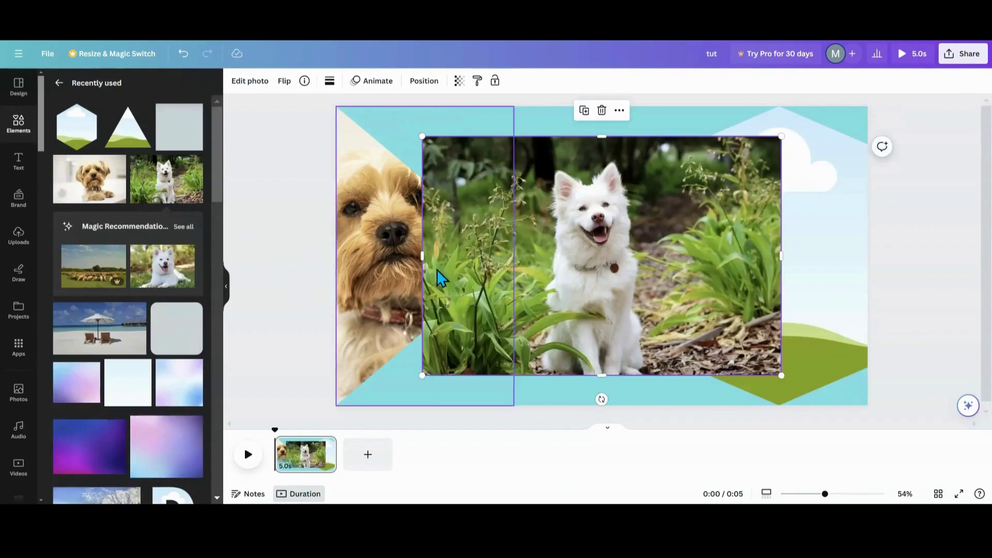
{"action": "left_click_drag", "start_coordinate": [602, 274], "coordinate": [749, 274]}
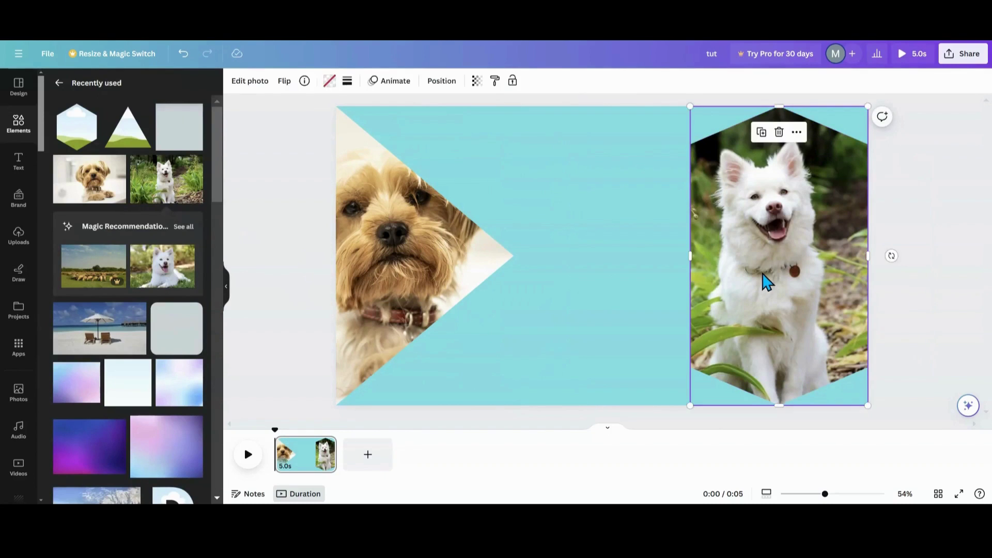
{"action": "double_click", "coordinate": [764, 278]}
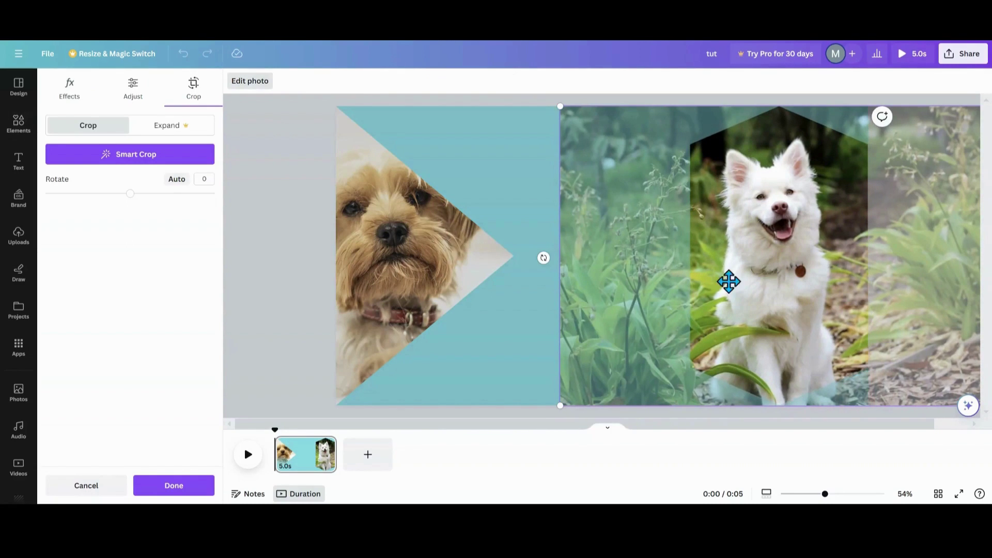
{"action": "left_click", "coordinate": [271, 288]}
{"action": "left_click", "coordinate": [667, 290]}
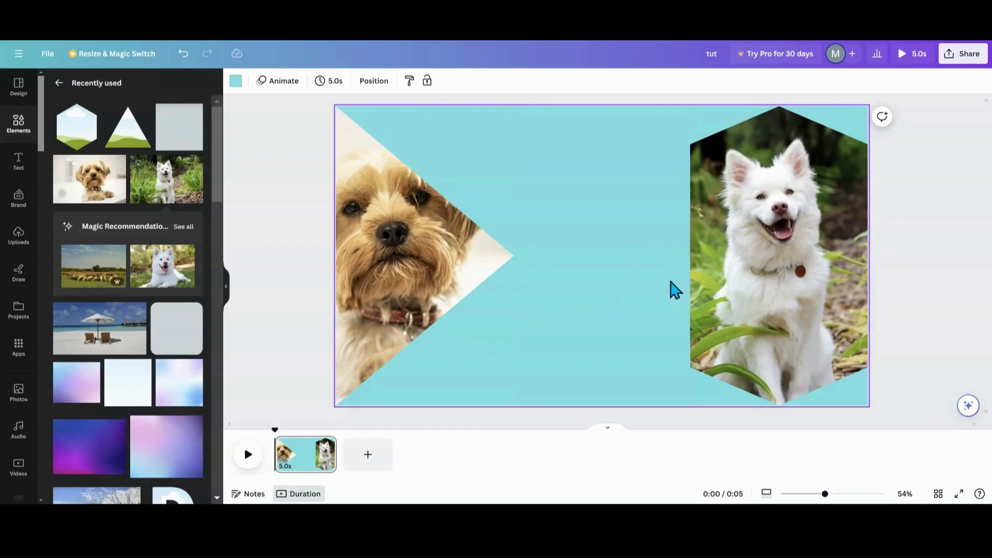
Add a square shape to the page and narrow it into a thin vertical bar.
{"action": "left_click", "coordinate": [60, 83]}
{"action": "scroll", "coordinate": [103, 273], "scroll_direction": "down", "scroll_amount": 6}
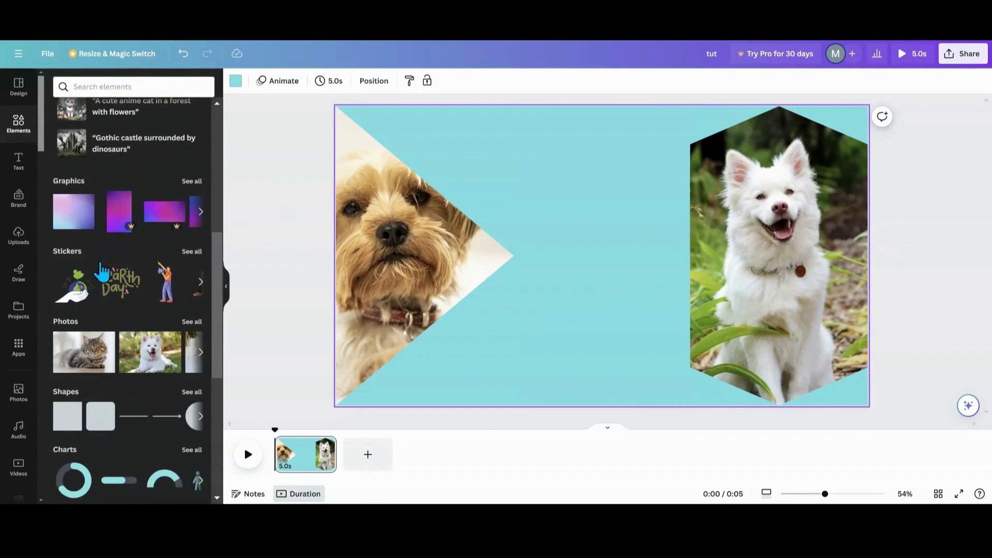
{"action": "scroll", "coordinate": [102, 271], "scroll_direction": "down", "scroll_amount": 3}
{"action": "left_click", "coordinate": [60, 288]}
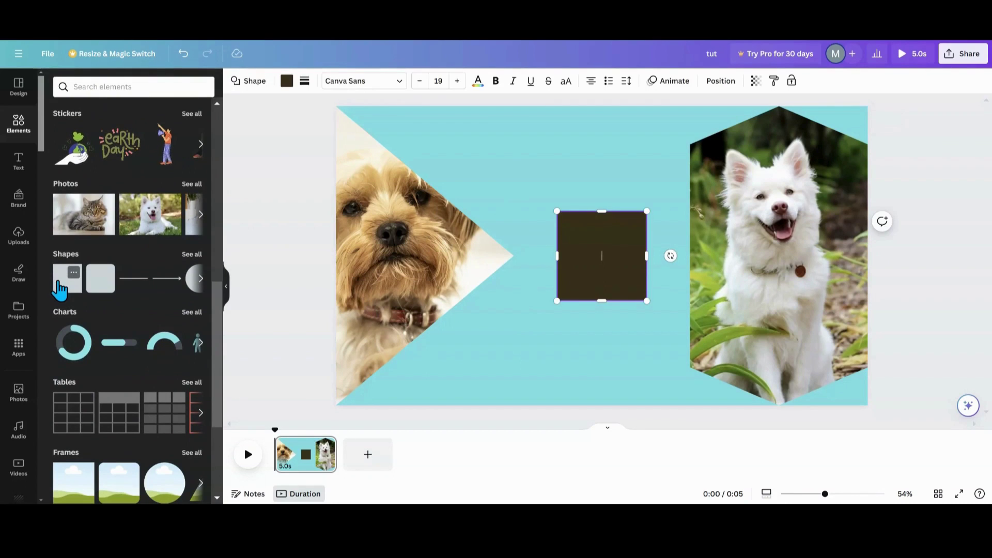
{"action": "left_click_drag", "start_coordinate": [557, 256], "coordinate": [638, 257]}
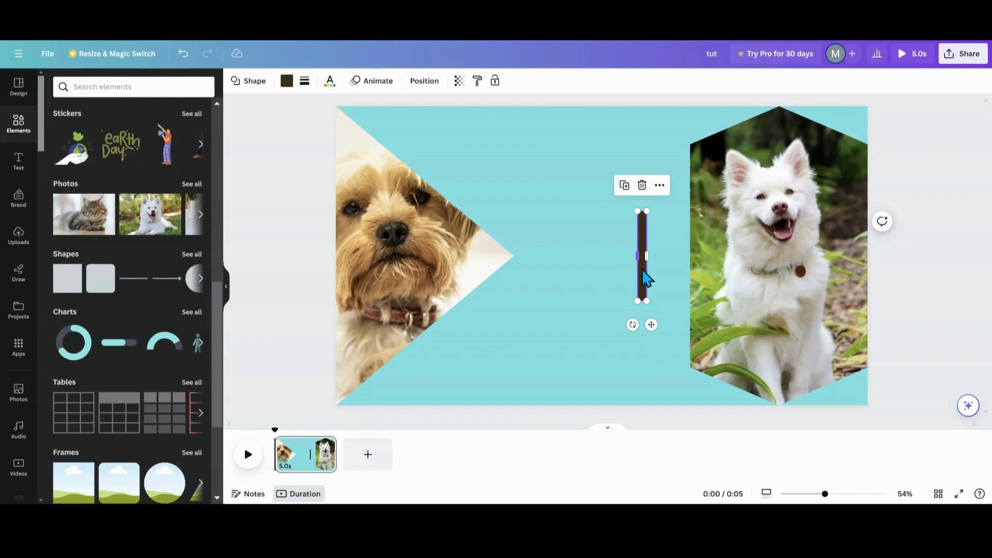
Stretch the thin bar beyond the page's top and bottom edges and place it between the two photos, nearer the triangle's tip.
{"action": "left_click_drag", "start_coordinate": [643, 271], "coordinate": [641, 271]}
{"action": "left_click_drag", "start_coordinate": [645, 326], "coordinate": [578, 221]}
{"action": "left_click_drag", "start_coordinate": [596, 162], "coordinate": [597, 191]}
{"action": "left_click_drag", "start_coordinate": [567, 226], "coordinate": [572, 394]}
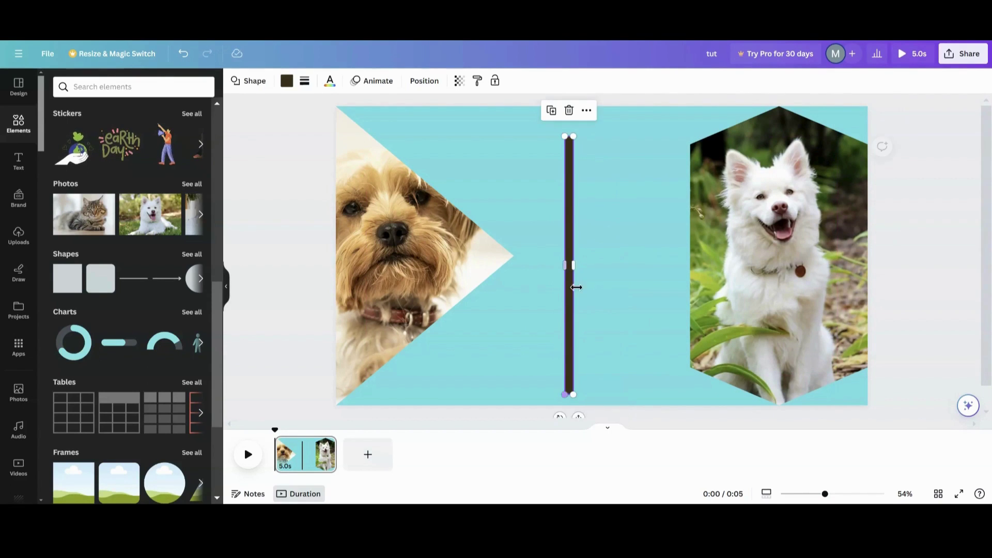
{"action": "left_click_drag", "start_coordinate": [575, 138], "coordinate": [579, 100]}
{"action": "left_click_drag", "start_coordinate": [565, 393], "coordinate": [570, 414]}
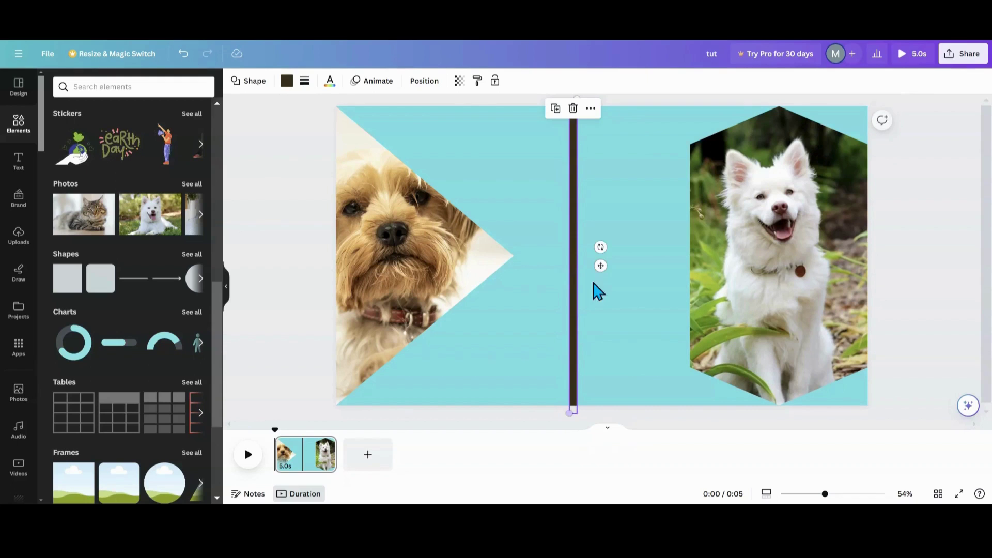
{"action": "left_click", "coordinate": [606, 230]}
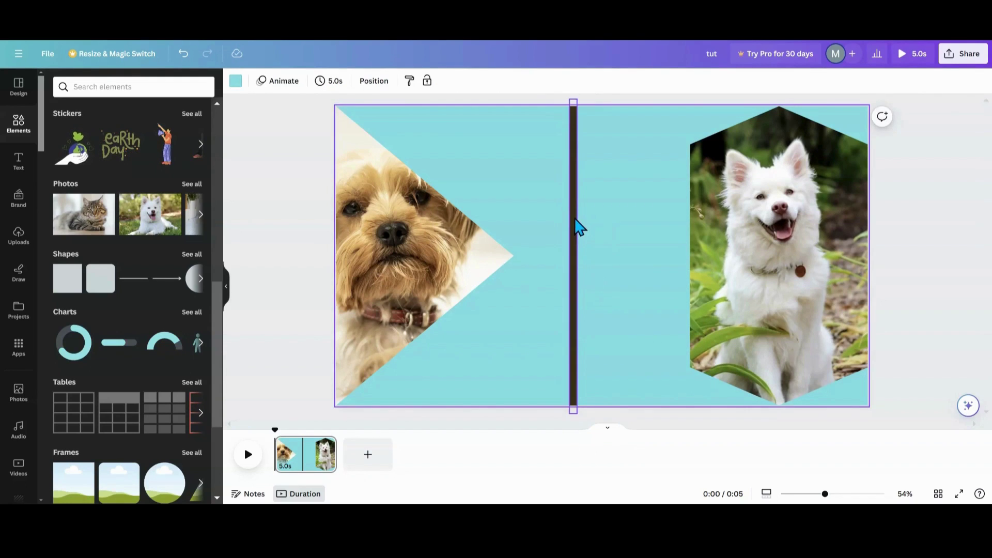
{"action": "left_click_drag", "start_coordinate": [574, 223], "coordinate": [550, 221]}
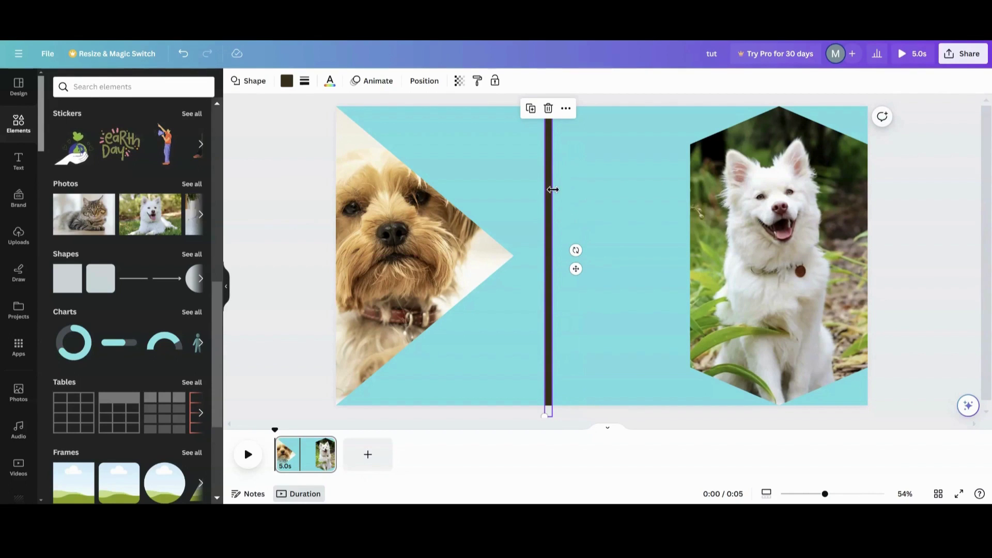
Duplicate the thin vertical bar repeatedly to make ten bars in total.
{"action": "left_click", "coordinate": [531, 110]}
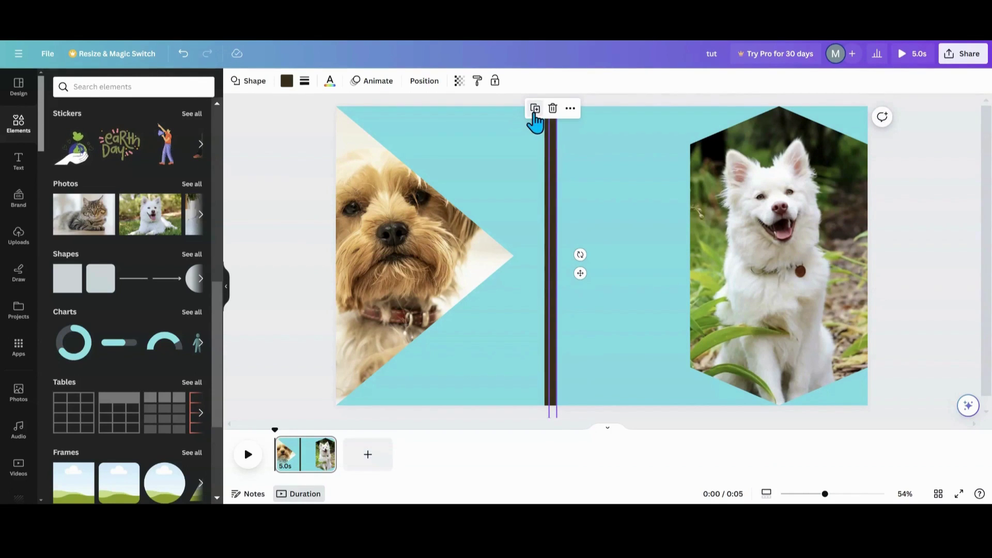
{"action": "left_click", "coordinate": [535, 111]}
{"action": "left_click", "coordinate": [540, 110]}
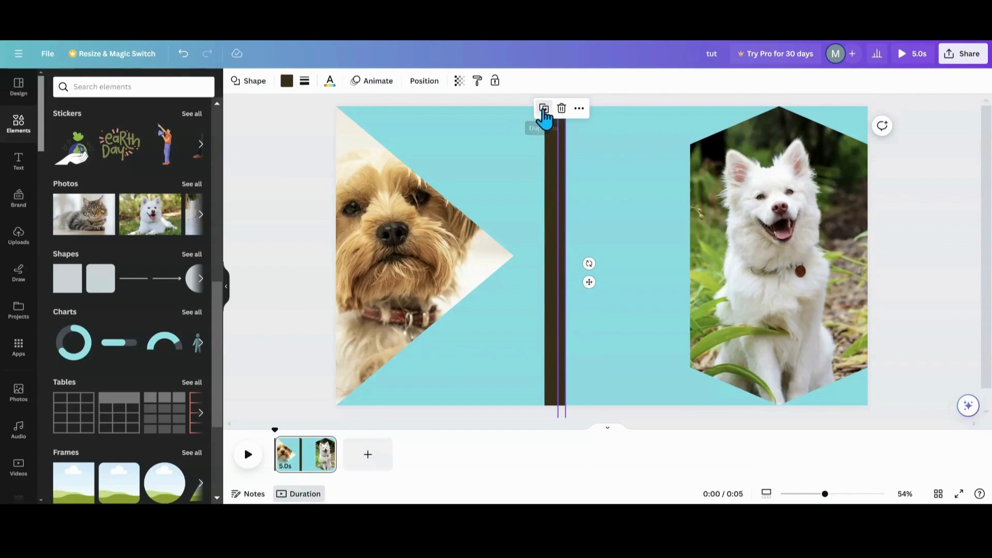
{"action": "left_click", "coordinate": [544, 109]}
{"action": "left_click", "coordinate": [548, 109]}
{"action": "left_click", "coordinate": [553, 109]}
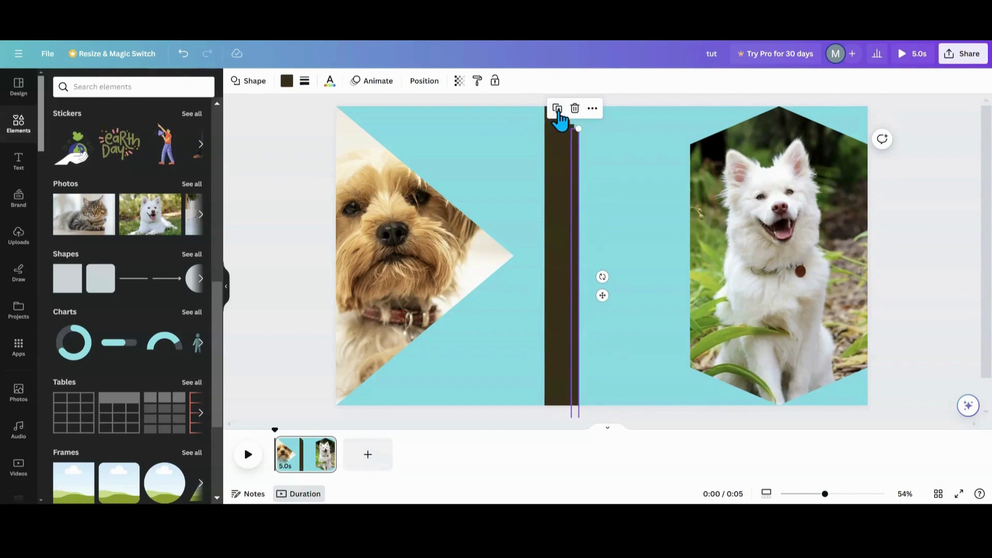
{"action": "left_click", "coordinate": [558, 110]}
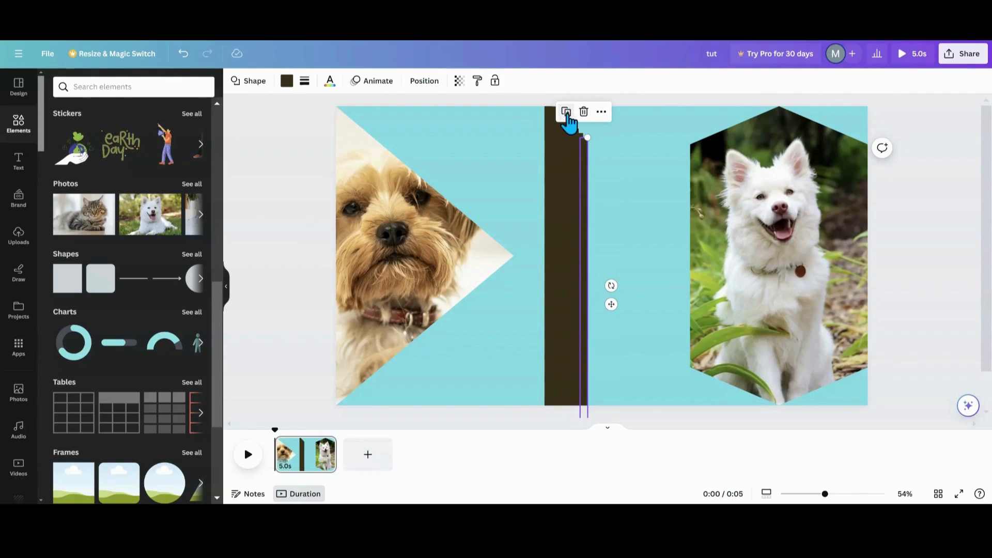
{"action": "left_click", "coordinate": [566, 111]}
Select all the bars and align them to center and middle so they stack exactly on each other.
{"action": "left_click_drag", "start_coordinate": [533, 126], "coordinate": [604, 210]}
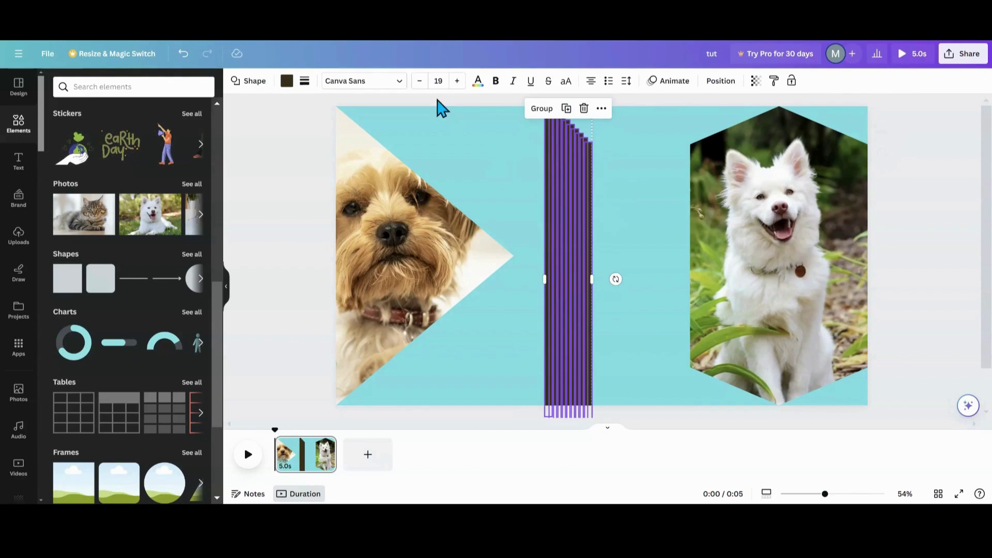
{"action": "left_click", "coordinate": [715, 82]}
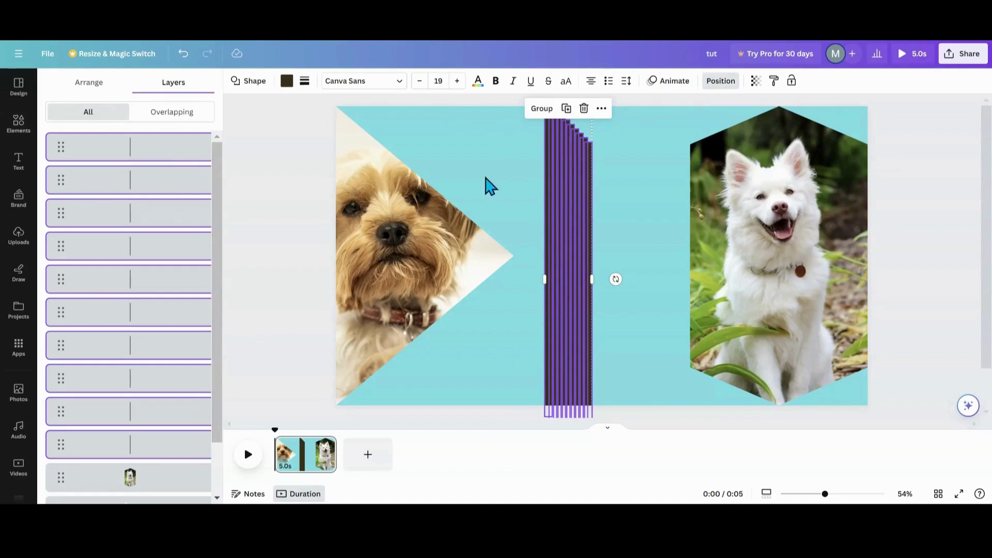
{"action": "left_click", "coordinate": [95, 93]}
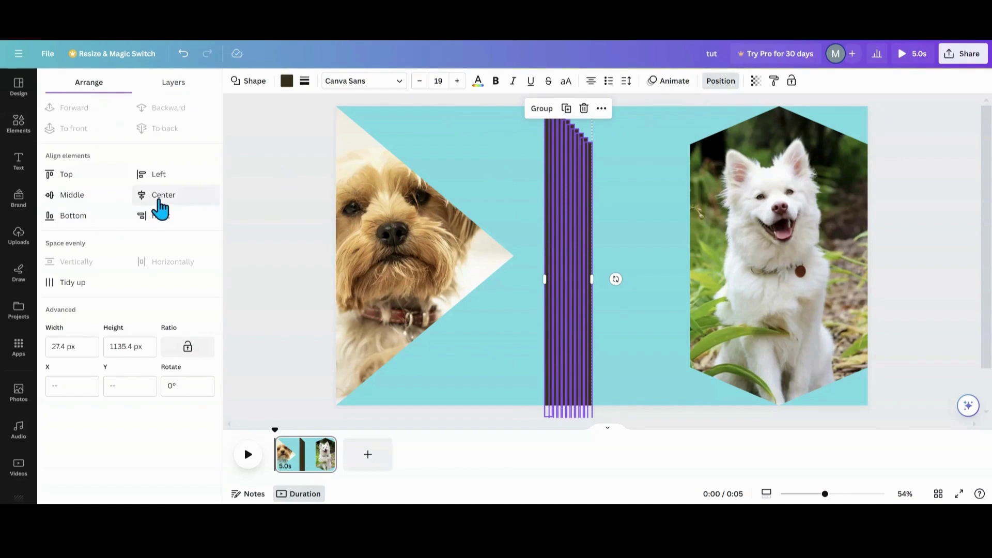
{"action": "left_click", "coordinate": [160, 200]}
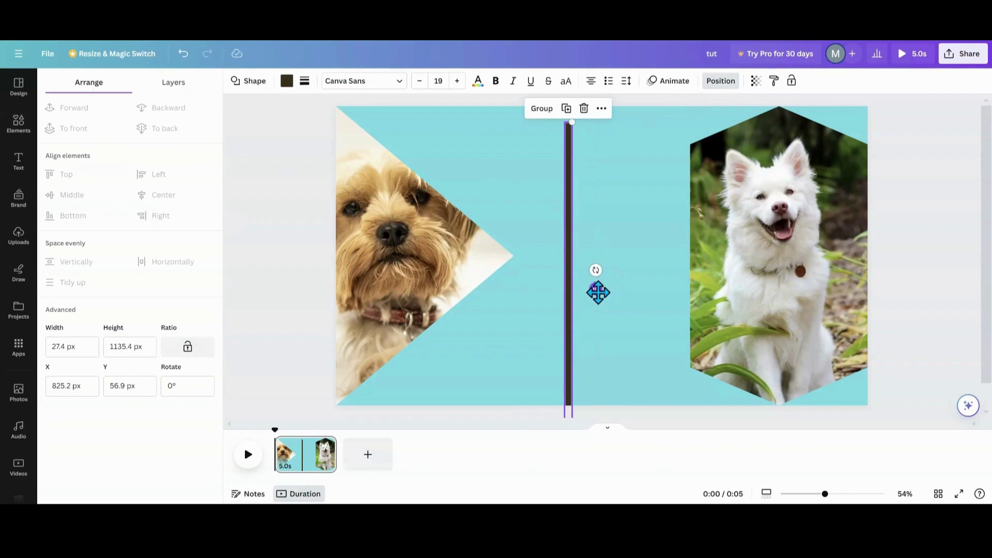
Move the stacked bars beside the tip of the triangle photo, covering the full page height, and deselect them.
{"action": "left_click_drag", "start_coordinate": [598, 293], "coordinate": [553, 266]}
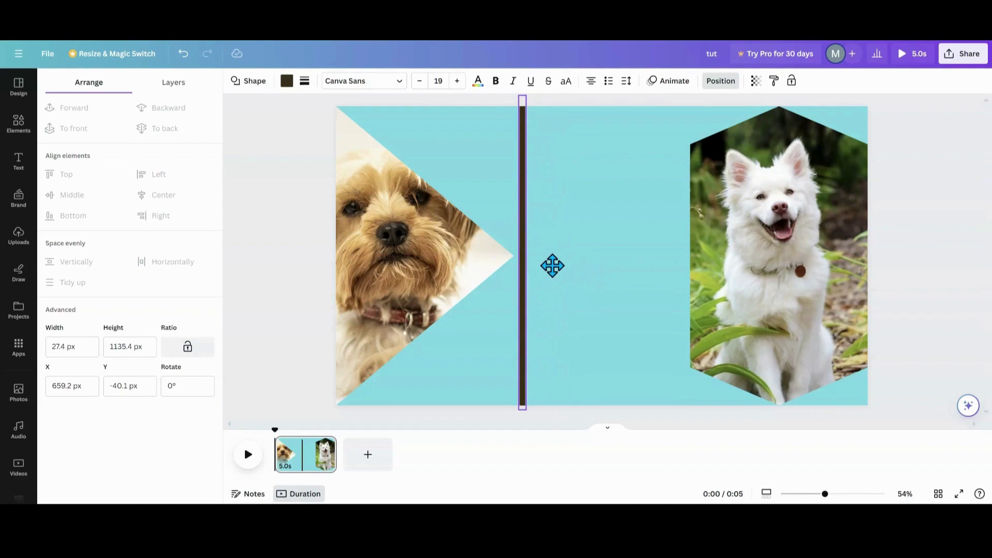
{"action": "left_click_drag", "start_coordinate": [553, 266], "coordinate": [551, 268]}
{"action": "left_click", "coordinate": [511, 279], "text": "shift"}
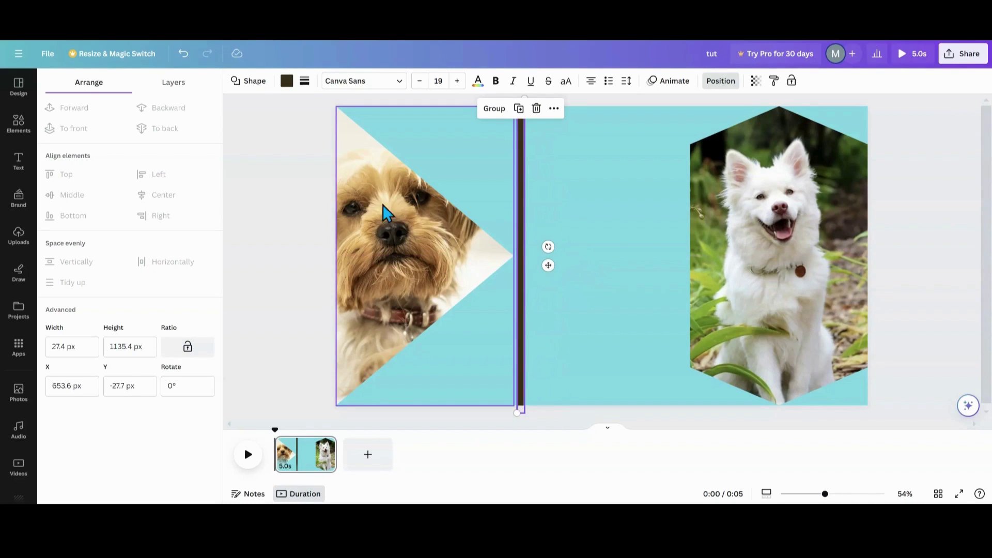
{"action": "left_click", "coordinate": [596, 267]}
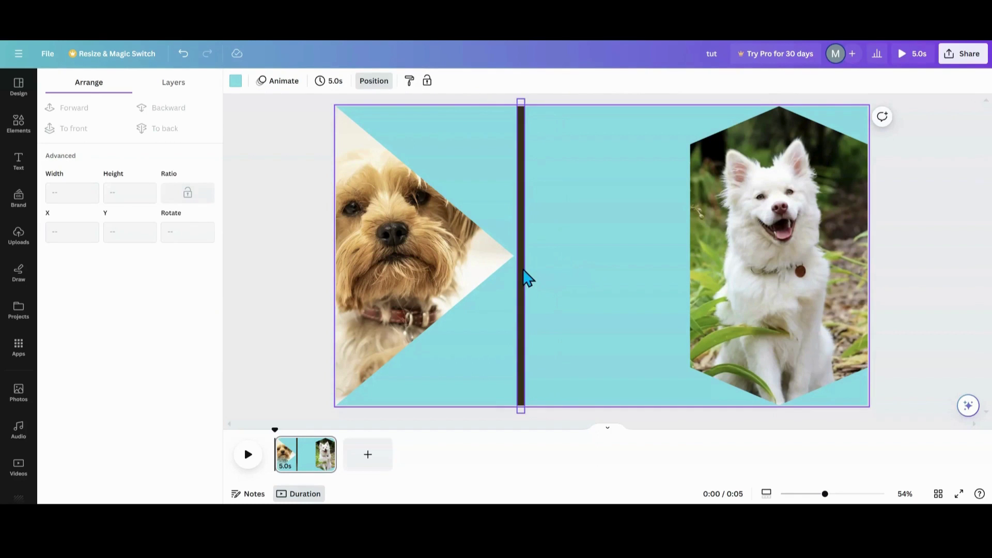
Select the top bar of the stack and move it to the left edge of the triangle photo, at about X 12 px.
{"action": "left_click", "coordinate": [522, 268]}
{"action": "left_click", "coordinate": [599, 223]}
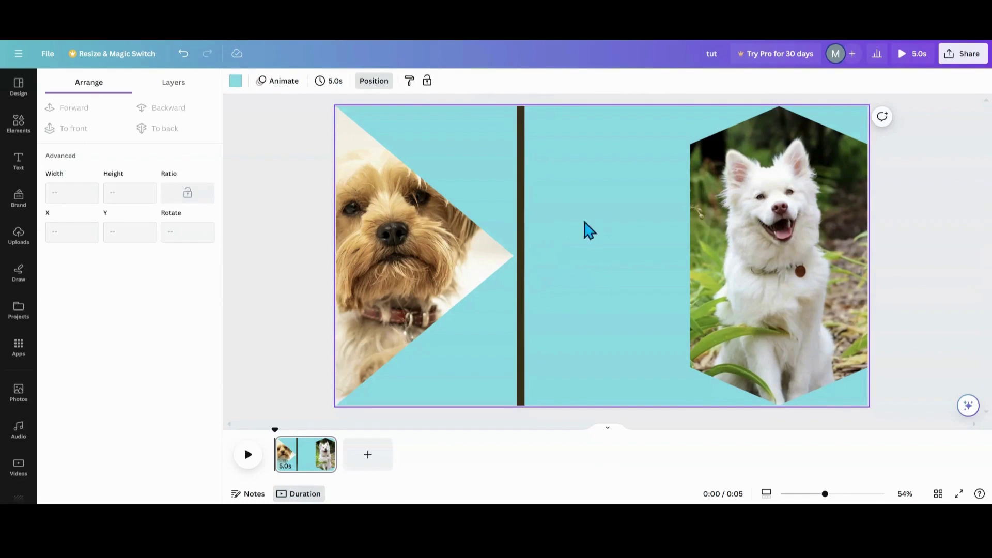
{"action": "left_click", "coordinate": [523, 260]}
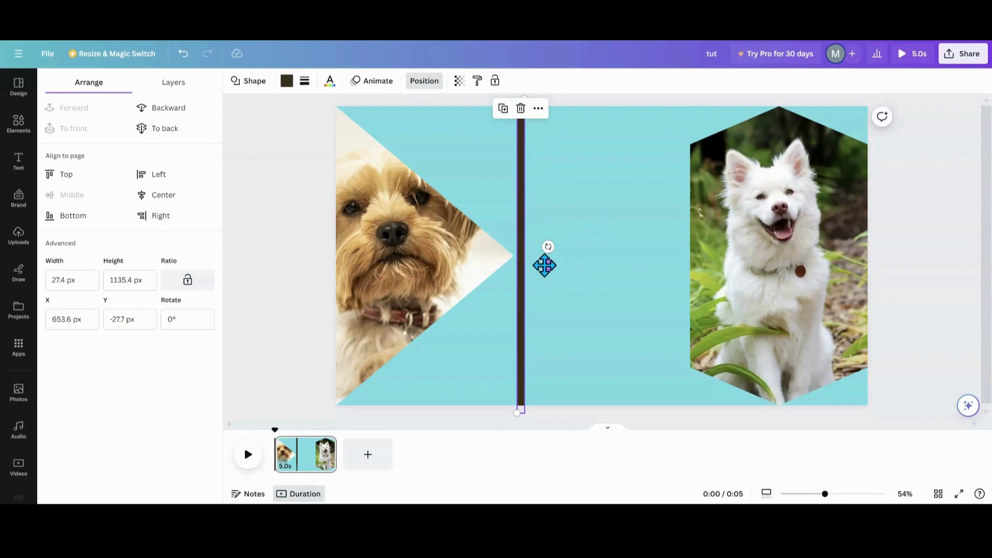
{"action": "left_click_drag", "start_coordinate": [545, 265], "coordinate": [367, 262]}
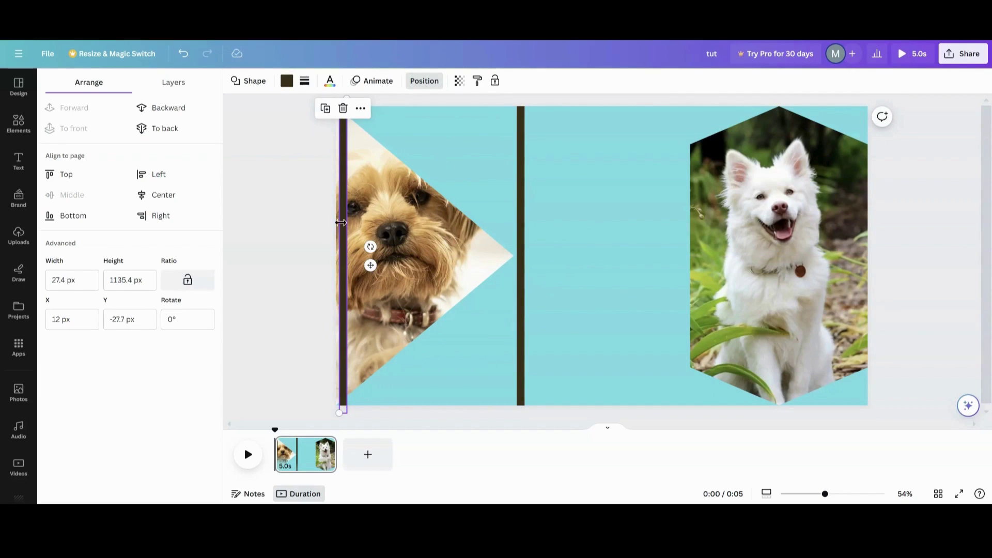
{"action": "left_click_drag", "start_coordinate": [293, 156], "coordinate": [559, 194]}
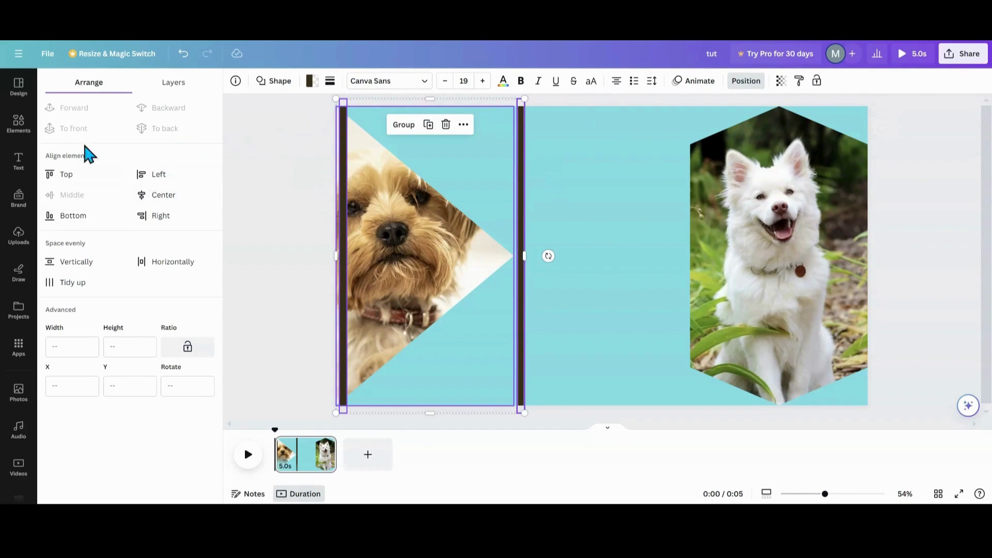
{"action": "left_click", "coordinate": [74, 282]}
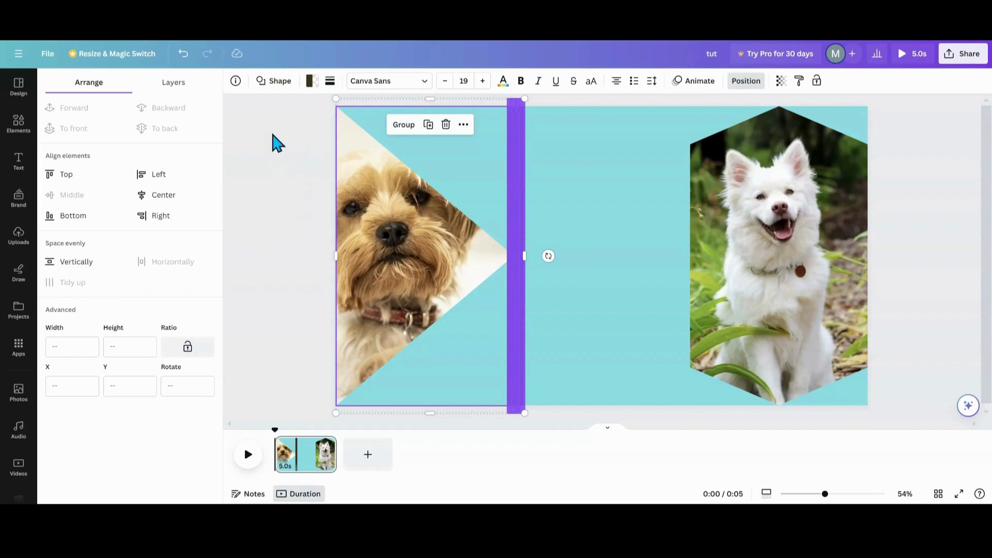
{"action": "left_click", "coordinate": [184, 55]}
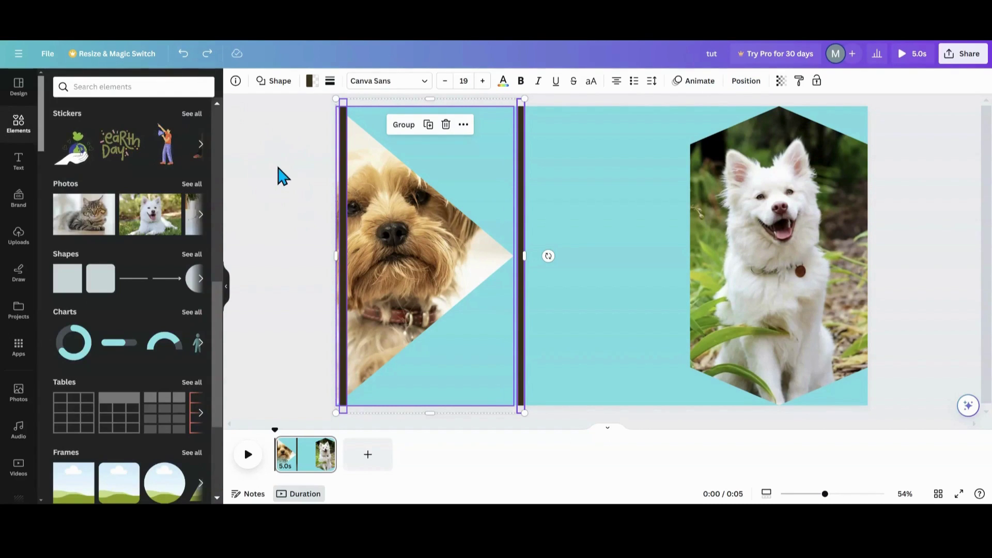
{"action": "left_click", "coordinate": [597, 175]}
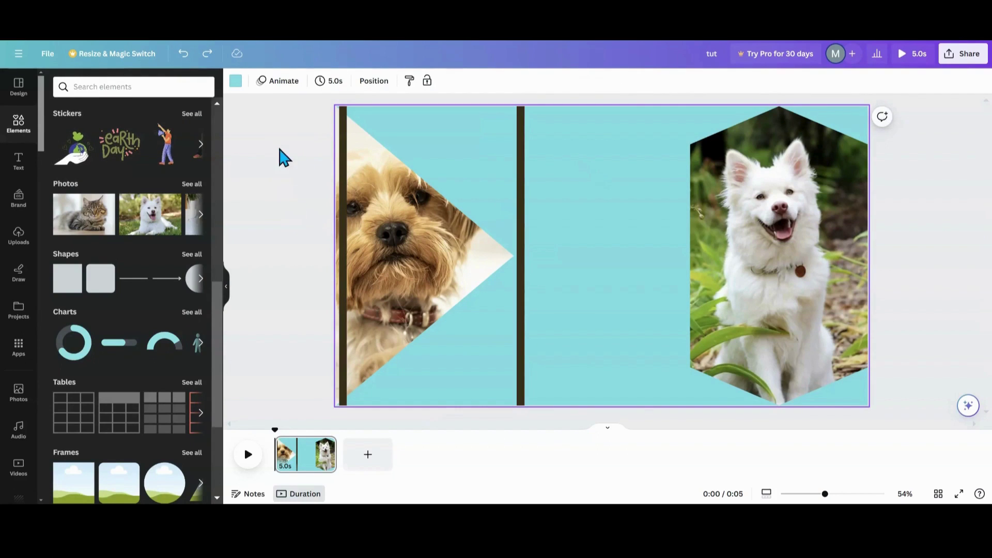
Select all ten bars without the triangle photo and tidy them up so they spread evenly across that photo.
{"action": "left_click_drag", "start_coordinate": [281, 144], "coordinate": [536, 205]}
{"action": "left_click", "coordinate": [743, 87]}
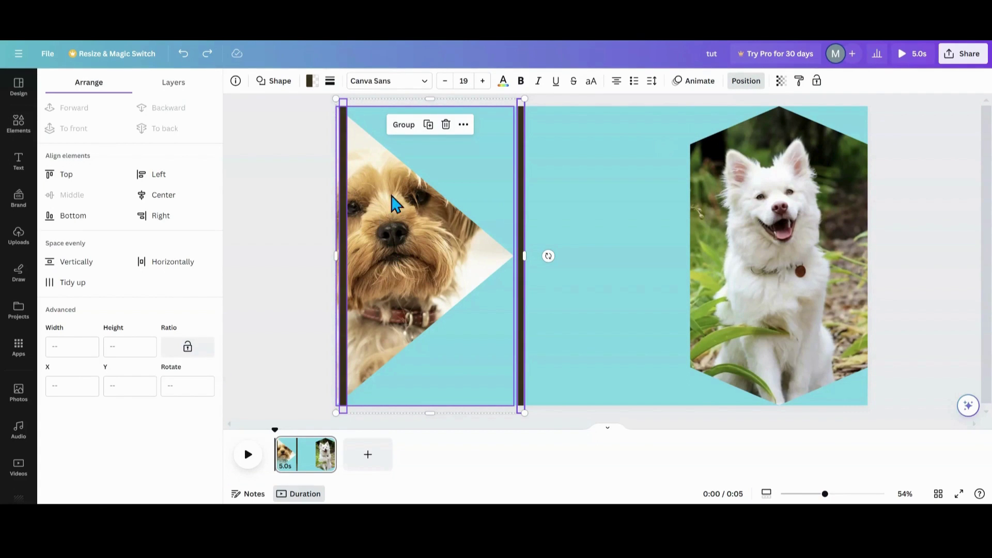
{"action": "left_click", "coordinate": [166, 91]}
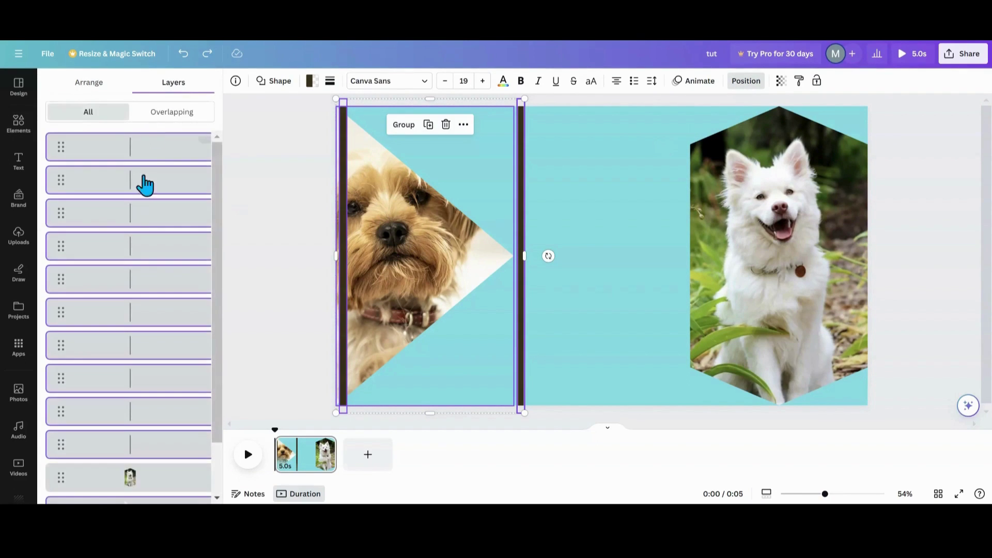
{"action": "scroll", "coordinate": [133, 286], "scroll_direction": "down", "scroll_amount": 2}
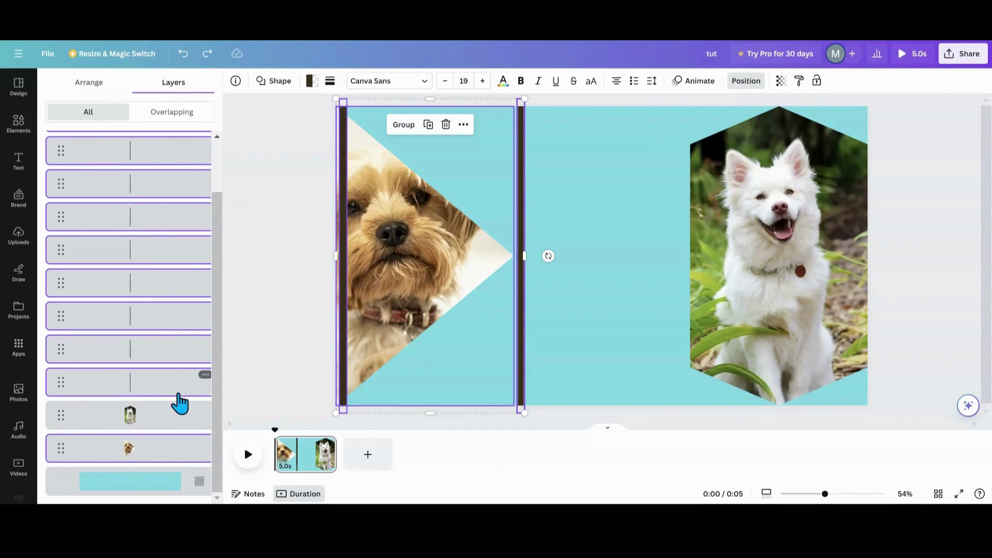
{"action": "left_click", "coordinate": [150, 458], "text": "shift"}
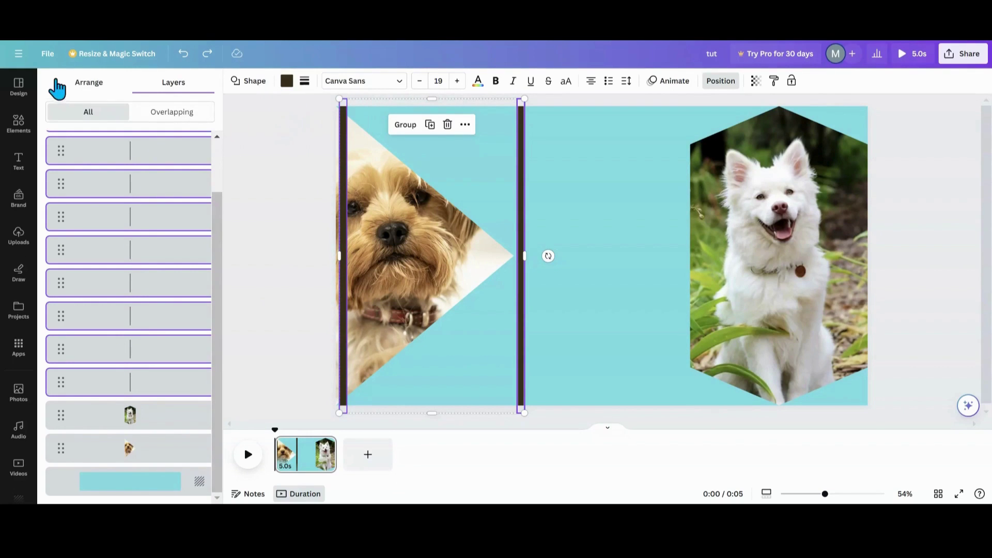
{"action": "left_click", "coordinate": [84, 91]}
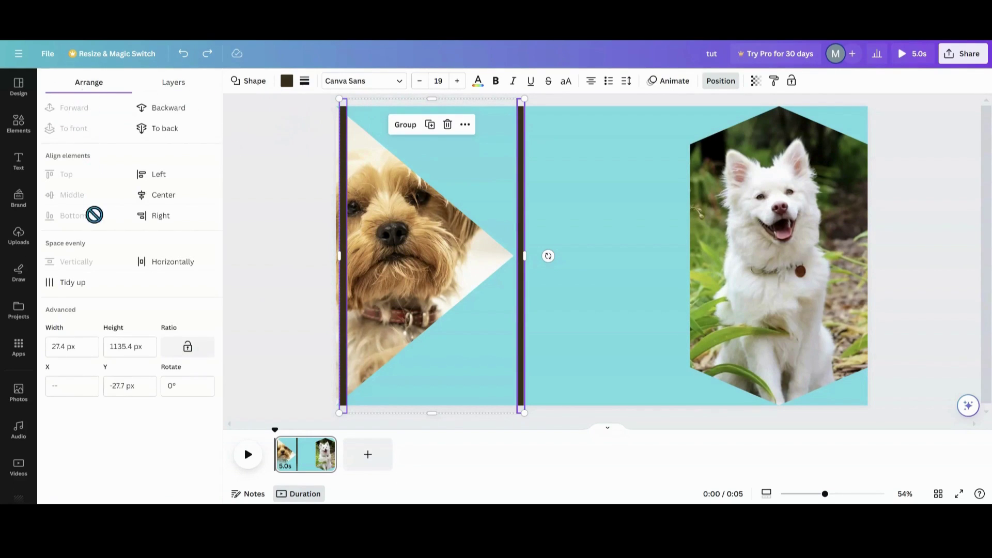
{"action": "left_click", "coordinate": [77, 283]}
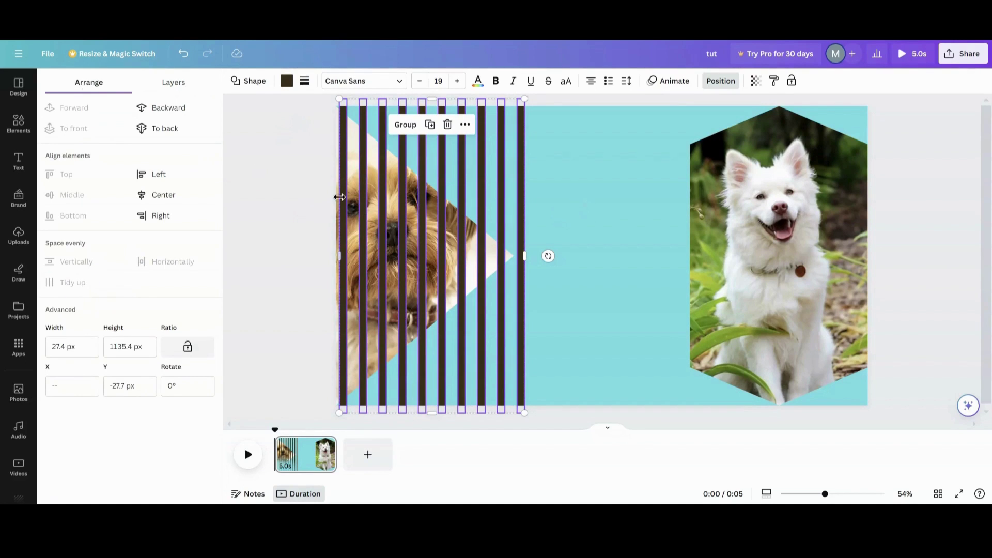
Duplicate the evenly spaced bars and place the copies over the hexagon photo, covering the full page height.
{"action": "left_click", "coordinate": [430, 127]}
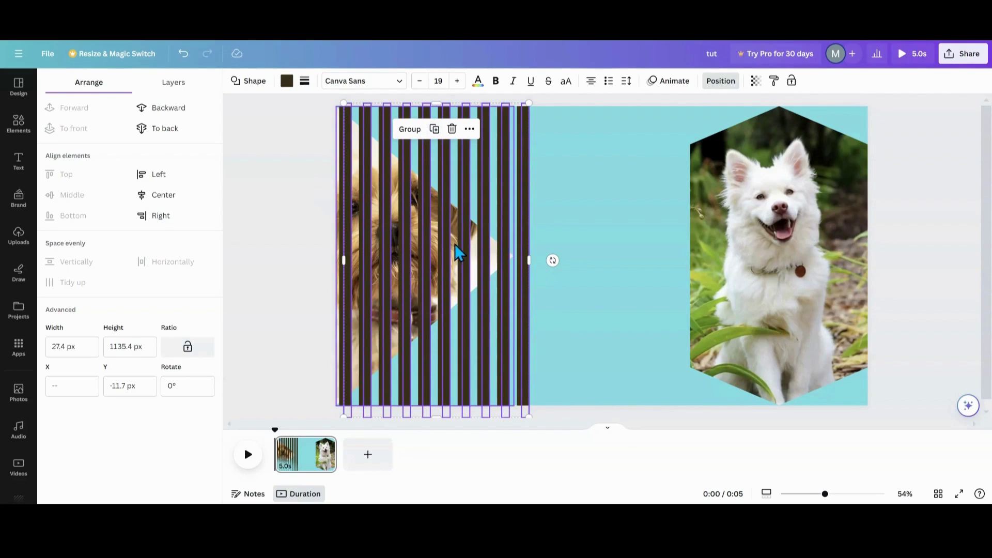
{"action": "left_click_drag", "start_coordinate": [456, 240], "coordinate": [785, 230]}
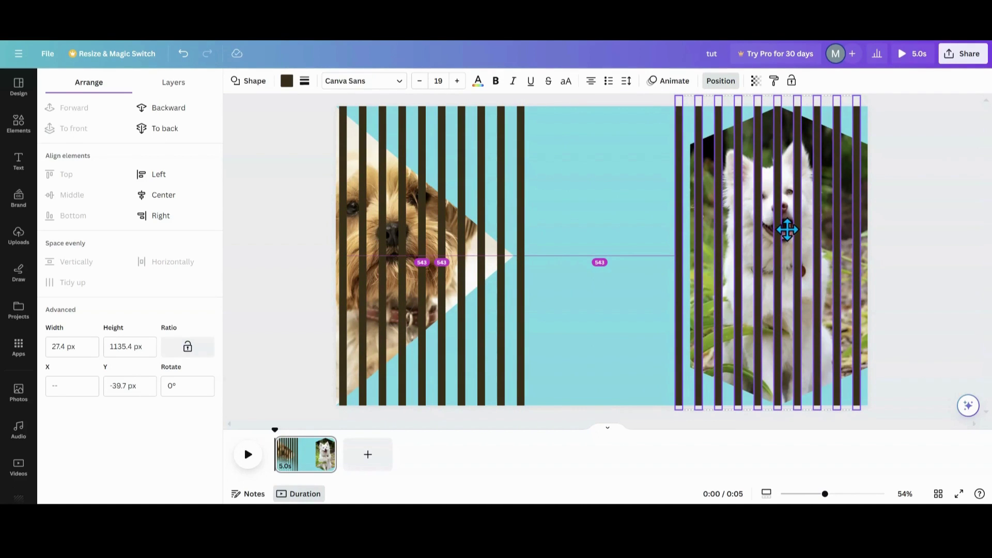
{"action": "left_click_drag", "start_coordinate": [787, 230], "coordinate": [783, 226]}
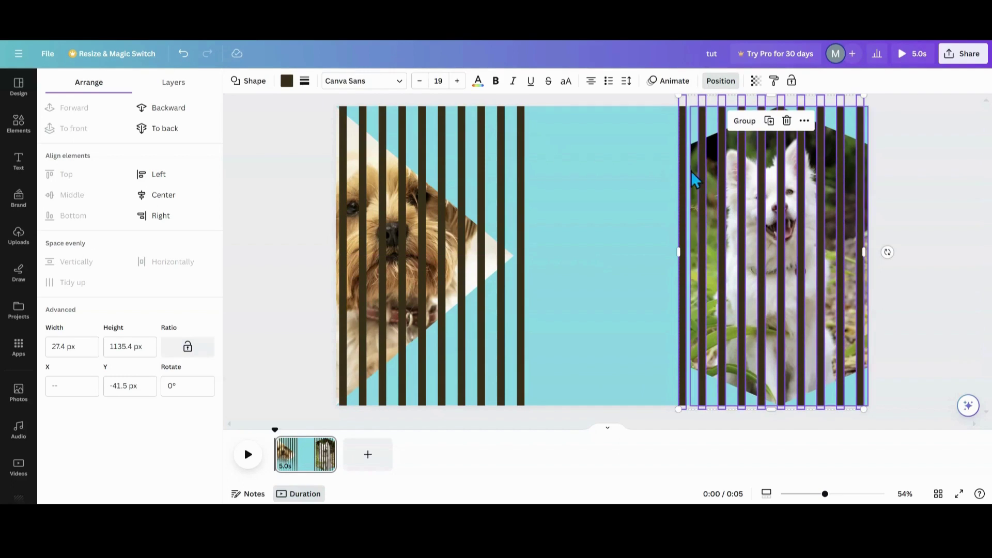
Color the bars over the hexagon photo pink and duplicate the page.
{"action": "left_click", "coordinate": [287, 81]}
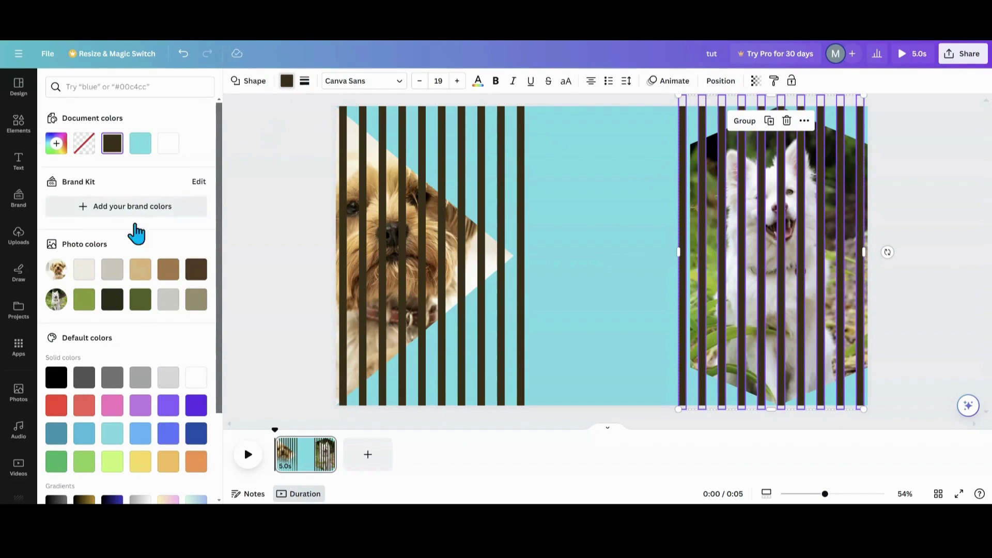
{"action": "left_click", "coordinate": [114, 411]}
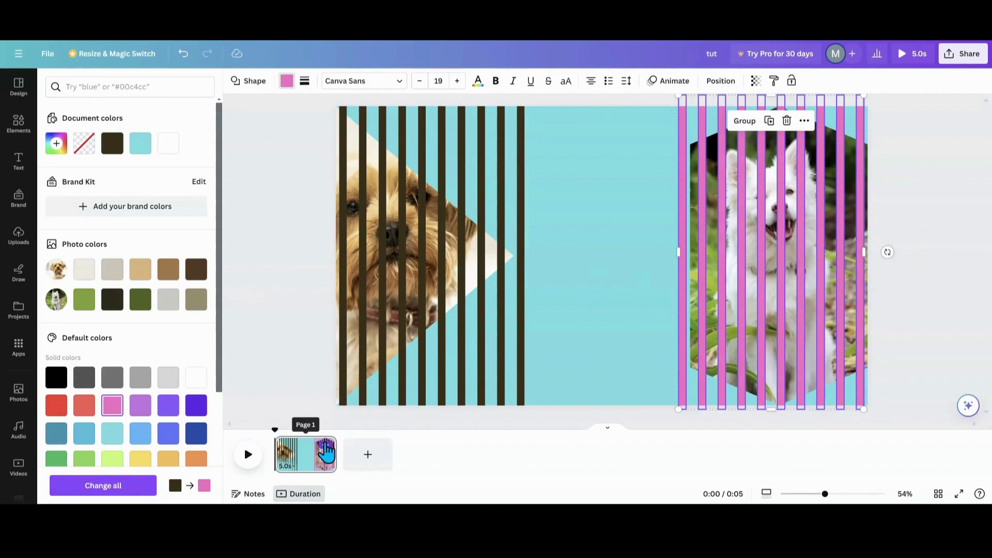
{"action": "right_click", "coordinate": [326, 451]}
{"action": "left_click", "coordinate": [352, 302]}
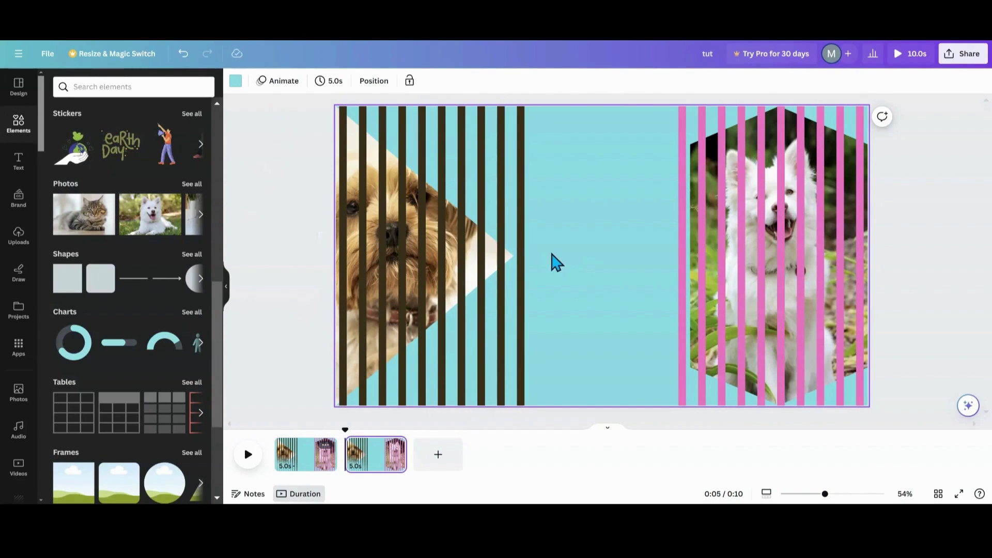
On the duplicated page, widen the two rightmost dark bars leftward so each reaches its neighboring bar.
{"action": "left_click", "coordinate": [381, 91]}
{"action": "scroll", "coordinate": [171, 285], "scroll_direction": "down", "scroll_amount": 5}
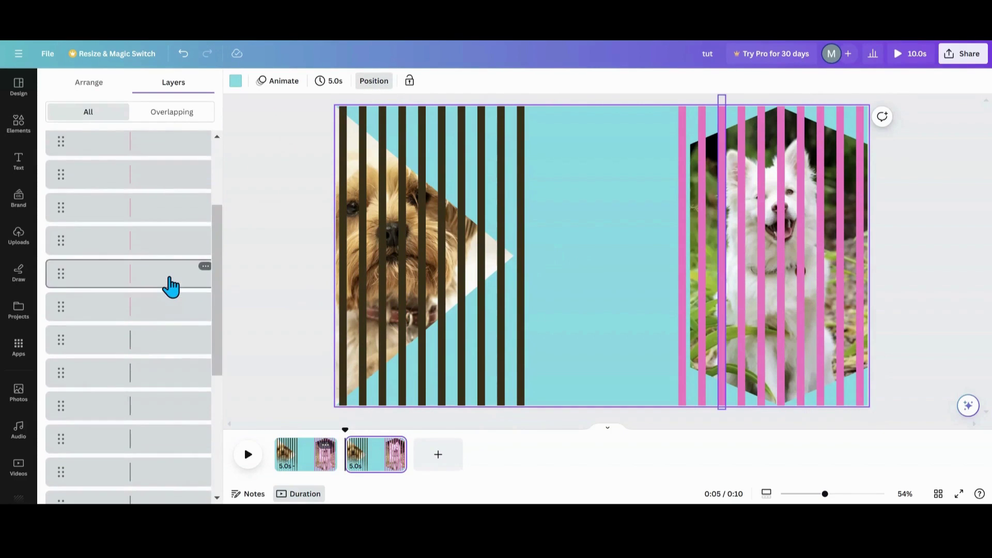
{"action": "scroll", "coordinate": [170, 288], "scroll_direction": "down", "scroll_amount": 2}
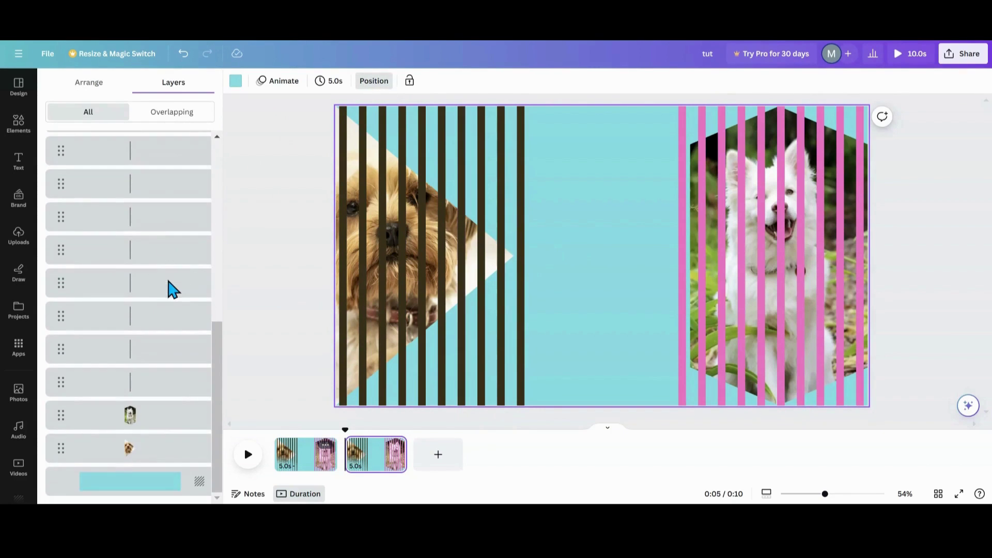
{"action": "left_click", "coordinate": [521, 262]}
{"action": "left_click", "coordinate": [521, 265]}
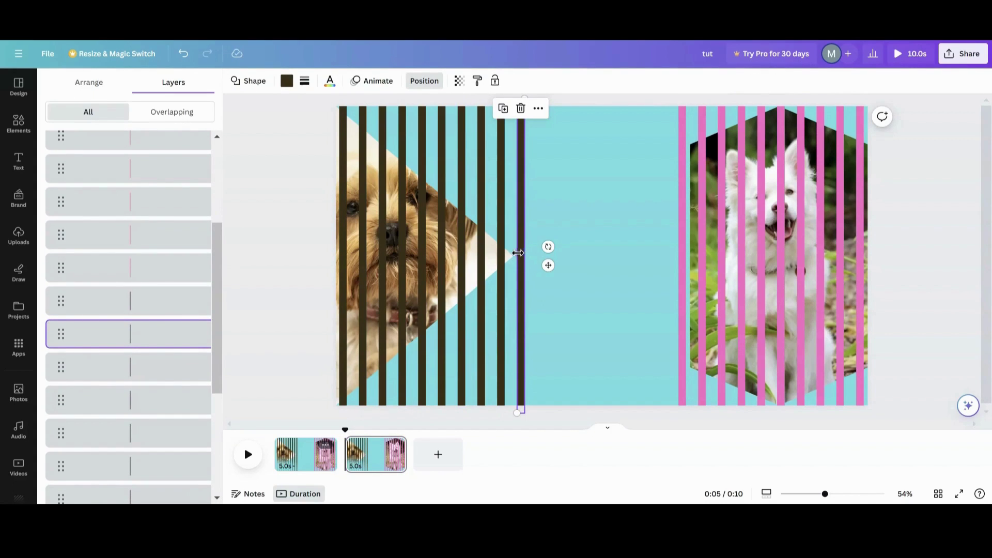
{"action": "left_click_drag", "start_coordinate": [518, 253], "coordinate": [501, 257]}
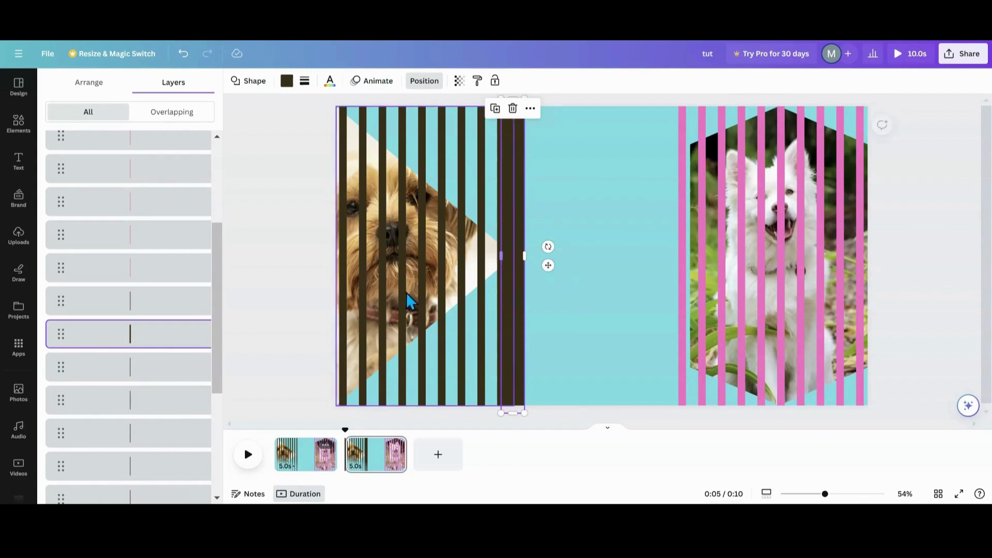
{"action": "left_click", "coordinate": [155, 380]}
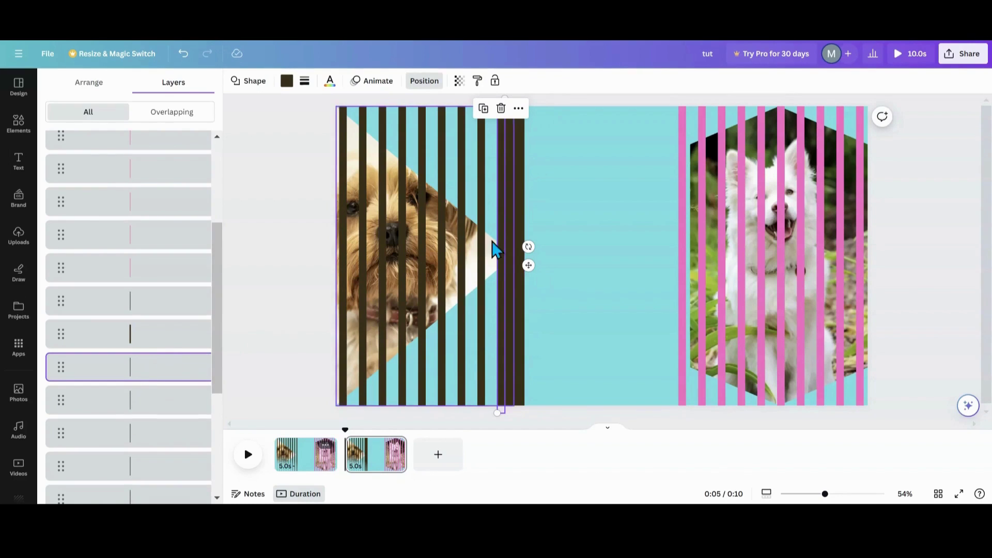
{"action": "left_click_drag", "start_coordinate": [496, 236], "coordinate": [481, 244]}
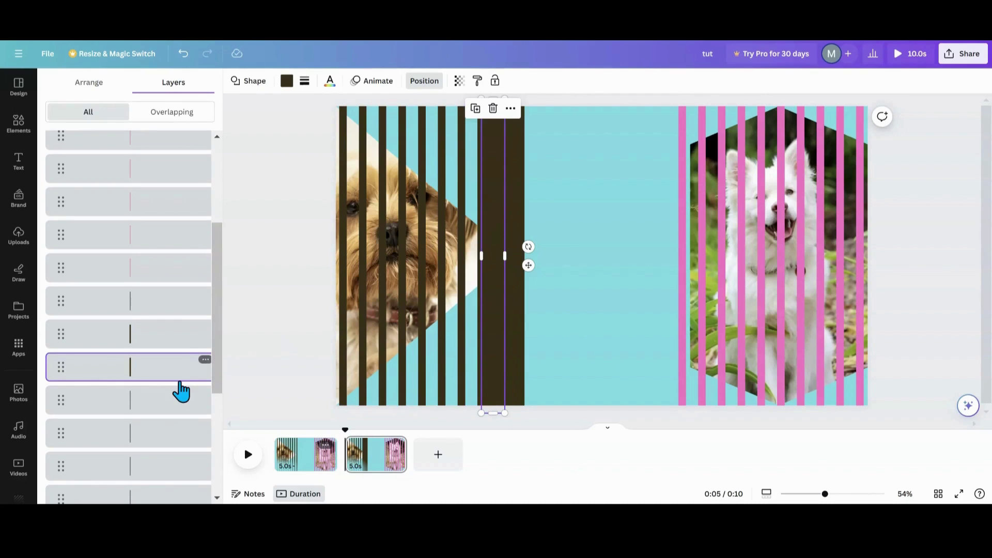
Widen the next four dark bars over the triangle photo leftward one by one, closing the gap to each neighboring bar.
{"action": "scroll", "coordinate": [181, 385], "scroll_direction": "down", "scroll_amount": 2}
{"action": "left_click", "coordinate": [154, 331]}
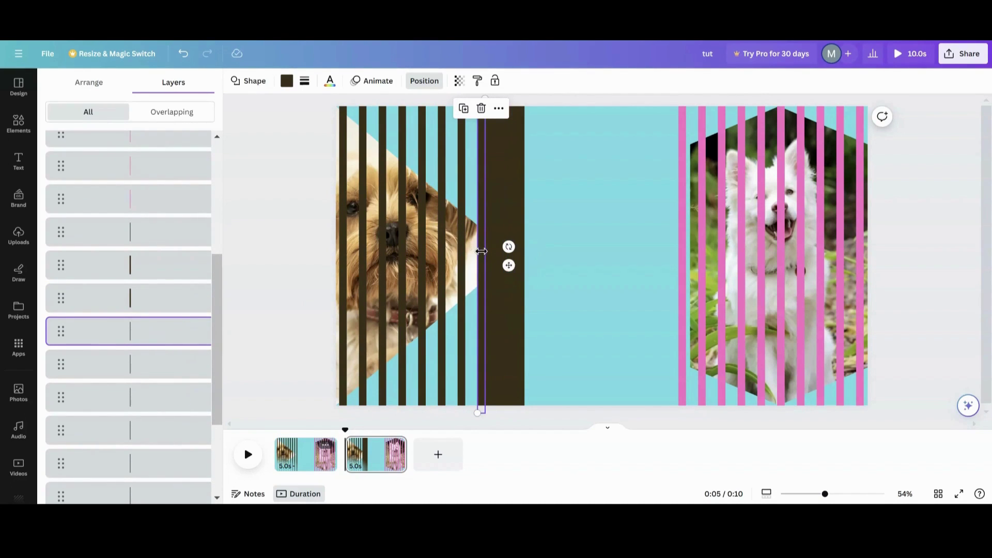
{"action": "left_click_drag", "start_coordinate": [478, 251], "coordinate": [462, 257]}
{"action": "left_click", "coordinate": [161, 370]}
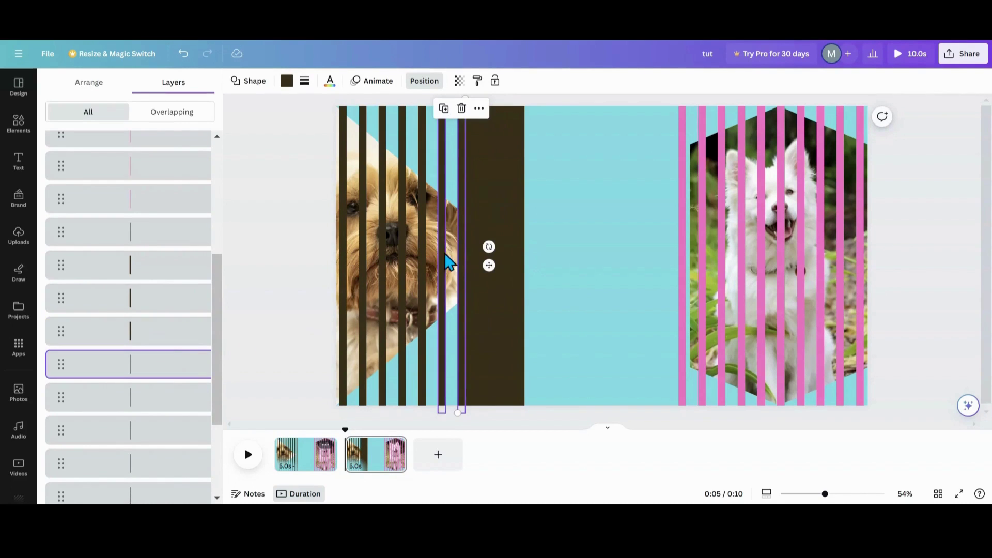
{"action": "left_click_drag", "start_coordinate": [456, 252], "coordinate": [402, 251]}
{"action": "left_click", "coordinate": [160, 399]}
{"action": "left_click", "coordinate": [178, 433]}
{"action": "scroll", "coordinate": [163, 421], "scroll_direction": "down", "scroll_amount": 3}
Widen the next three dark bars leftward to close the remaining gaps up to the leftmost bar.
{"action": "left_click", "coordinate": [164, 334]}
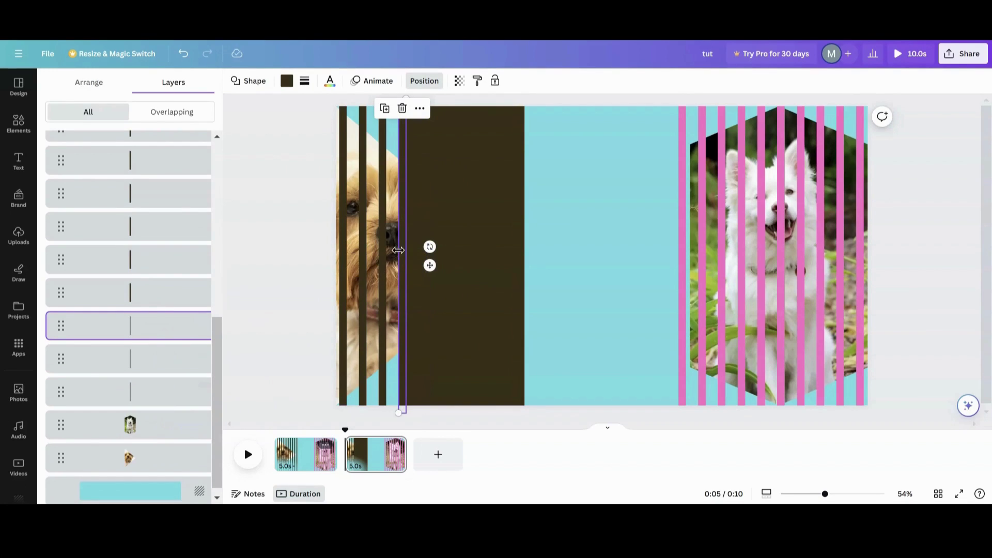
{"action": "left_click_drag", "start_coordinate": [396, 252], "coordinate": [344, 266]}
{"action": "left_click", "coordinate": [165, 362]}
{"action": "left_click", "coordinate": [188, 395]}
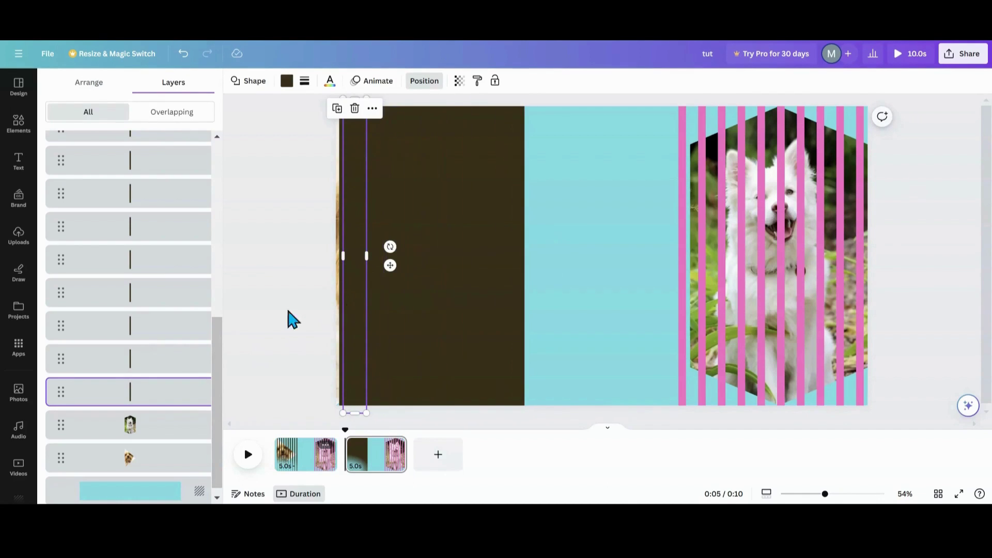
Select the leftmost dark bar's layer and widen the bar slightly beyond the page's left edge to cover the triangle photo completely.
{"action": "scroll", "coordinate": [176, 337], "scroll_direction": "up", "scroll_amount": 5}
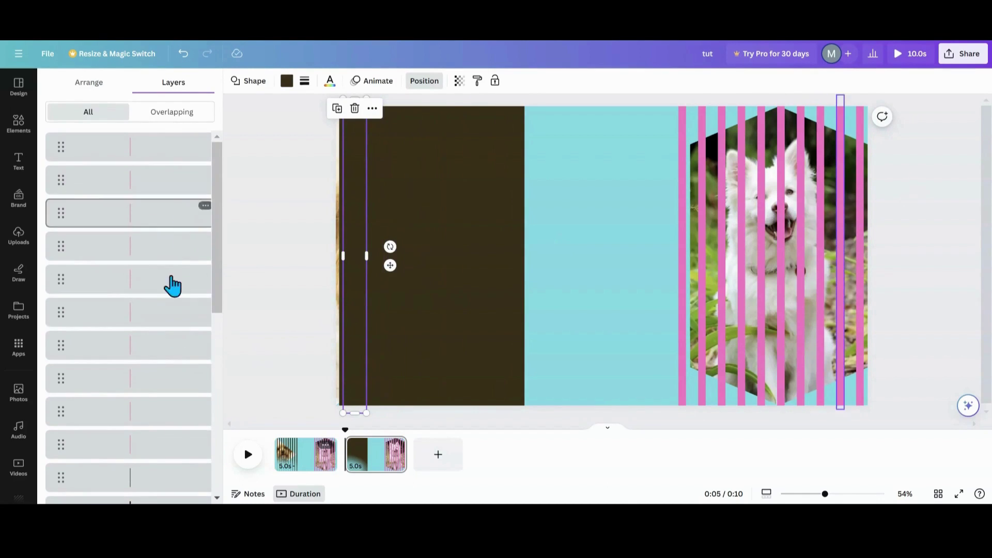
{"action": "scroll", "coordinate": [166, 319], "scroll_direction": "down", "scroll_amount": 3}
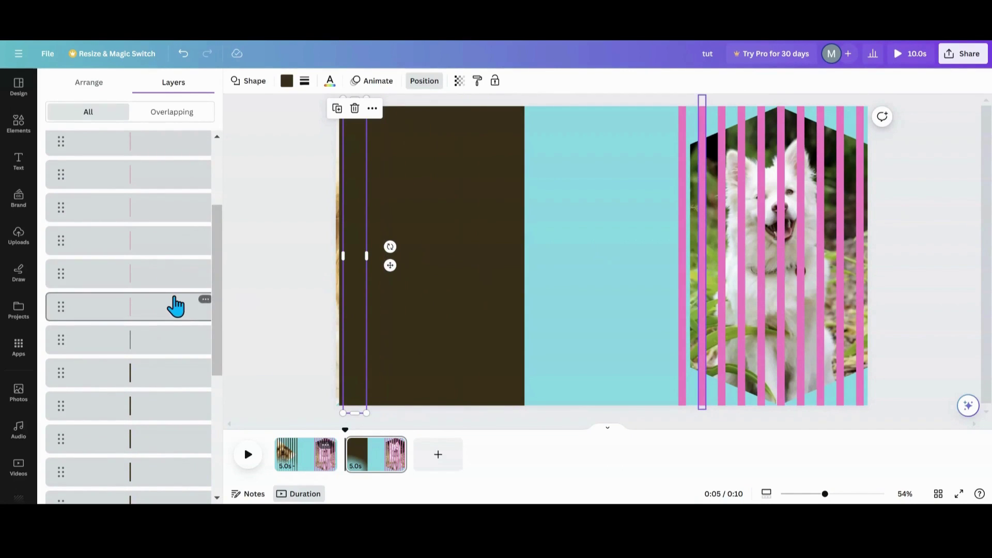
{"action": "scroll", "coordinate": [173, 306], "scroll_direction": "down", "scroll_amount": 5}
{"action": "scroll", "coordinate": [175, 308], "scroll_direction": "up", "scroll_amount": 4}
{"action": "scroll", "coordinate": [174, 307], "scroll_direction": "down", "scroll_amount": 3}
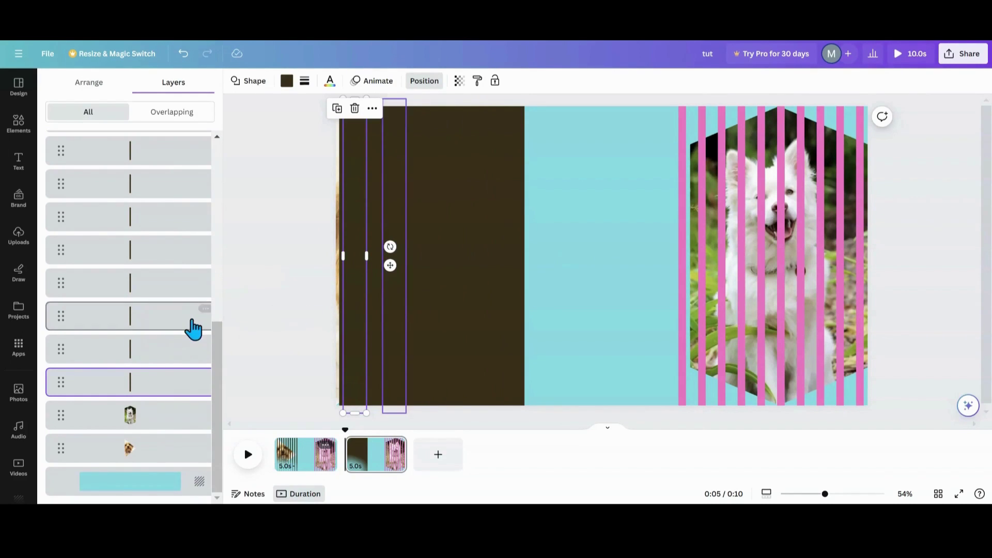
{"action": "scroll", "coordinate": [180, 274], "scroll_direction": "up", "scroll_amount": 3}
{"action": "left_click", "coordinate": [178, 230]}
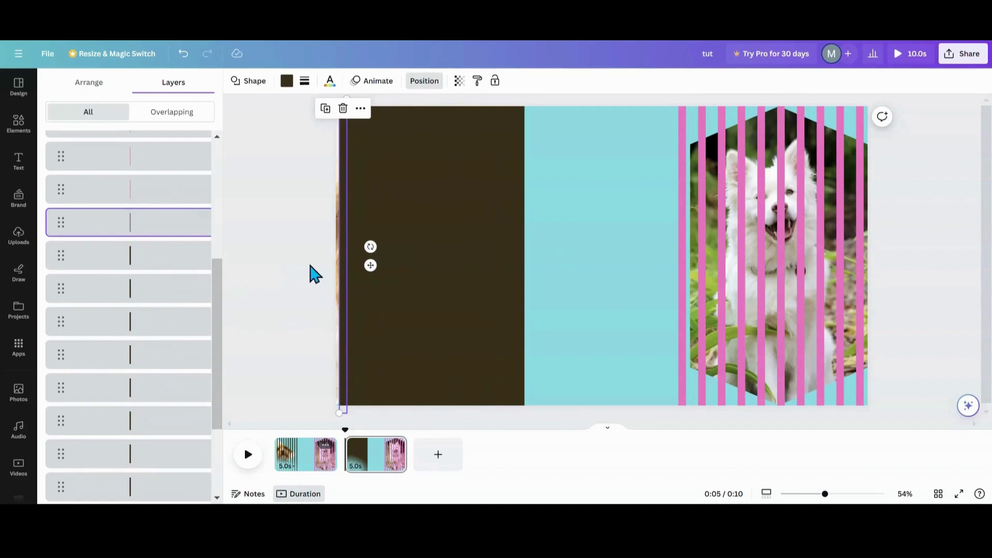
{"action": "left_click_drag", "start_coordinate": [341, 246], "coordinate": [332, 248]}
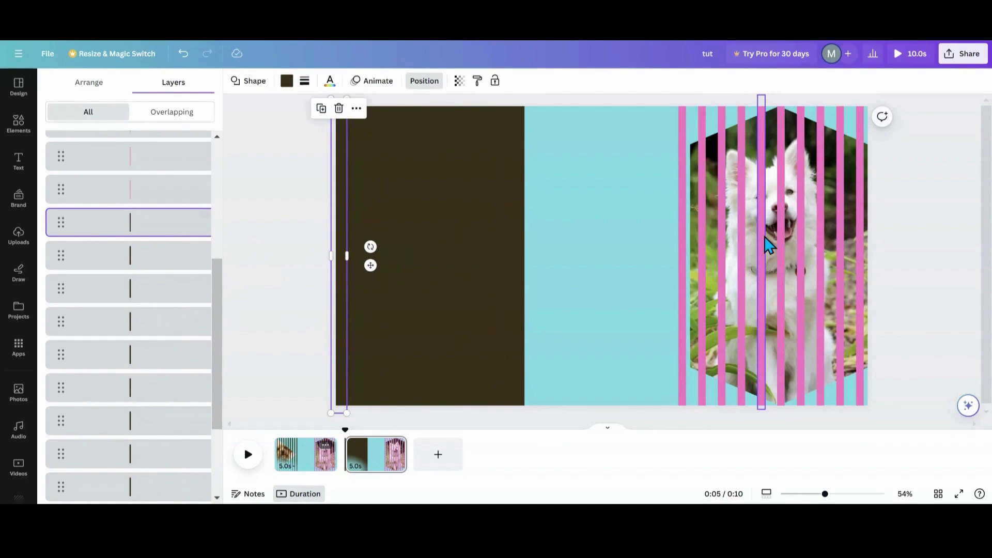
{"action": "scroll", "coordinate": [196, 317], "scroll_direction": "up", "scroll_amount": 2}
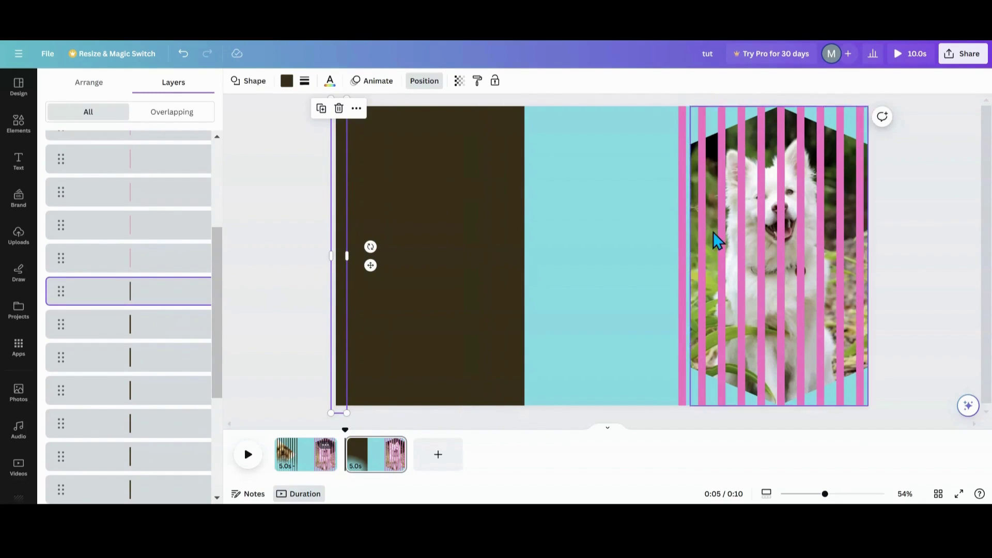
Widen the two leftmost pink bars rightward so each reaches its neighboring bar over the hexagon photo.
{"action": "left_click", "coordinate": [683, 250]}
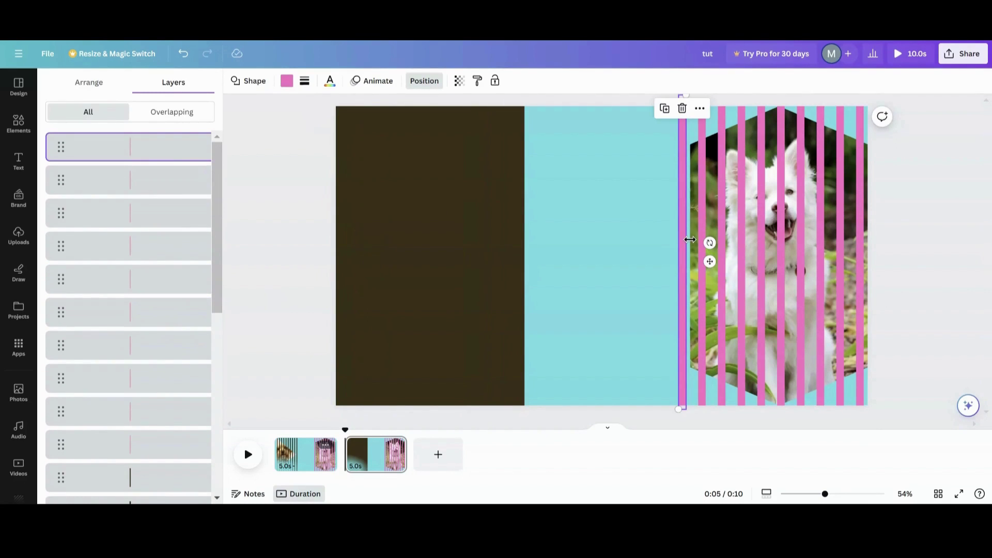
{"action": "left_click_drag", "start_coordinate": [686, 243], "coordinate": [702, 243]}
{"action": "left_click", "coordinate": [182, 190]}
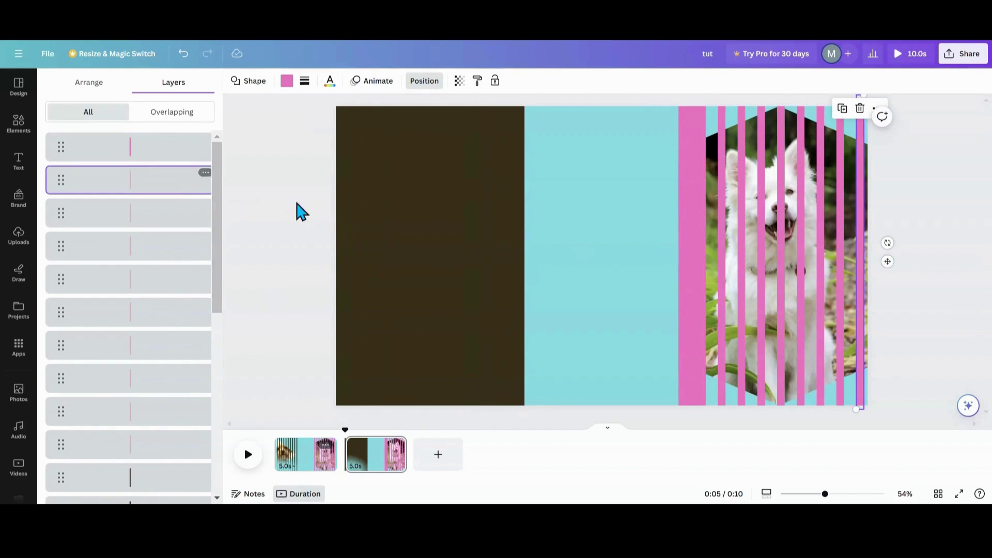
{"action": "left_click", "coordinate": [706, 243]}
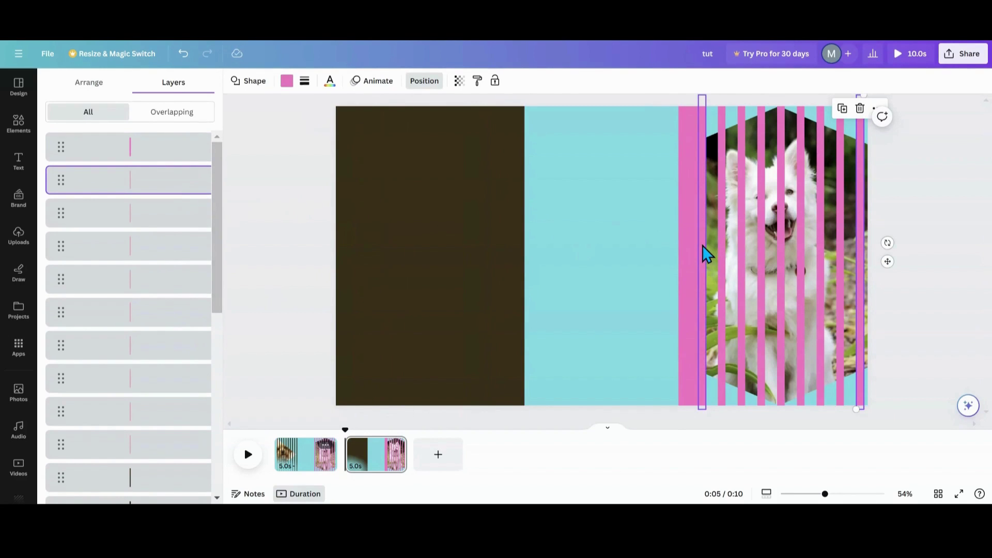
{"action": "left_click", "coordinate": [705, 248]}
{"action": "left_click_drag", "start_coordinate": [704, 247], "coordinate": [719, 247]}
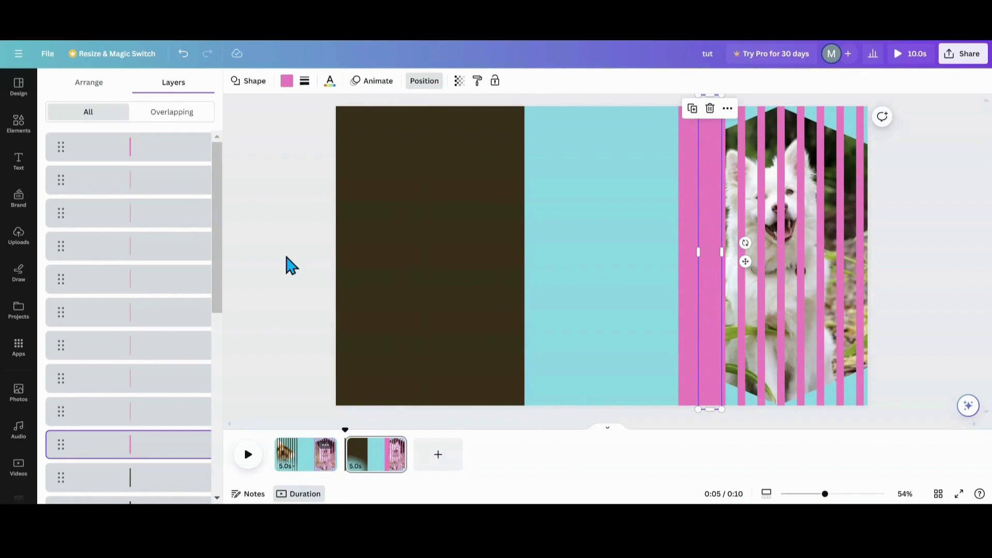
Select the third, fourth and fifth pink bars' layers one by one and widen each bar rightward to its neighbor.
{"action": "left_click", "coordinate": [146, 185]}
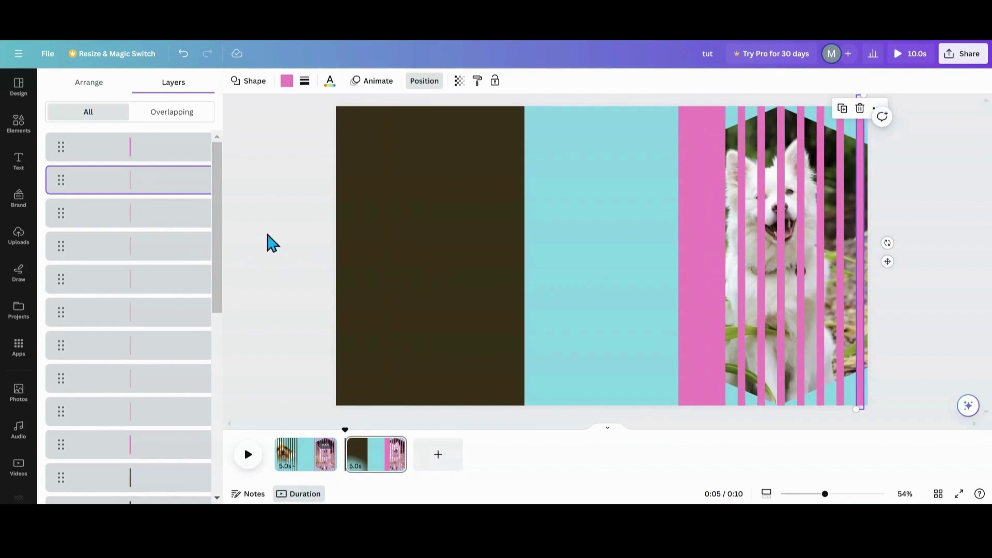
{"action": "left_click", "coordinate": [144, 223]}
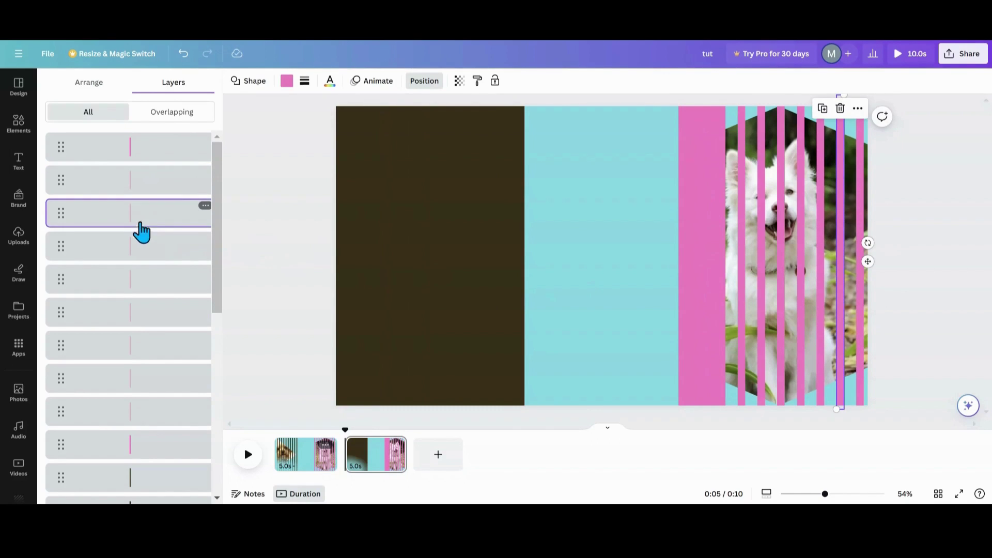
{"action": "left_click", "coordinate": [151, 421]}
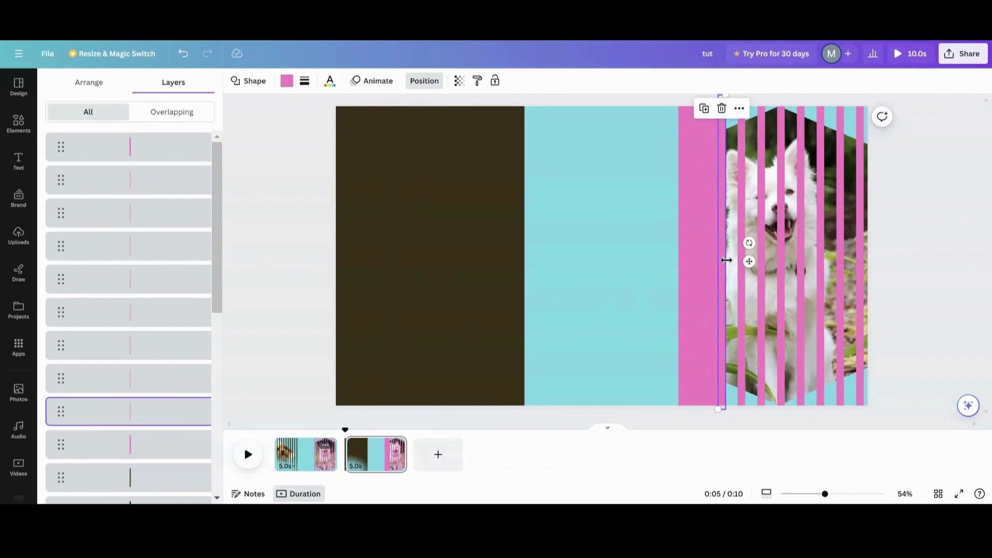
{"action": "left_click_drag", "start_coordinate": [727, 260], "coordinate": [742, 258]}
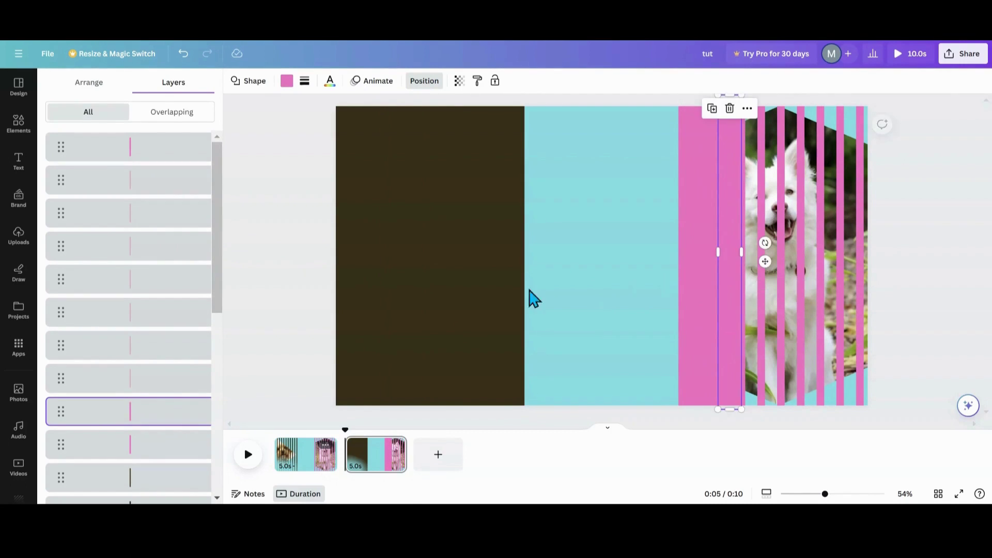
{"action": "left_click", "coordinate": [122, 379]}
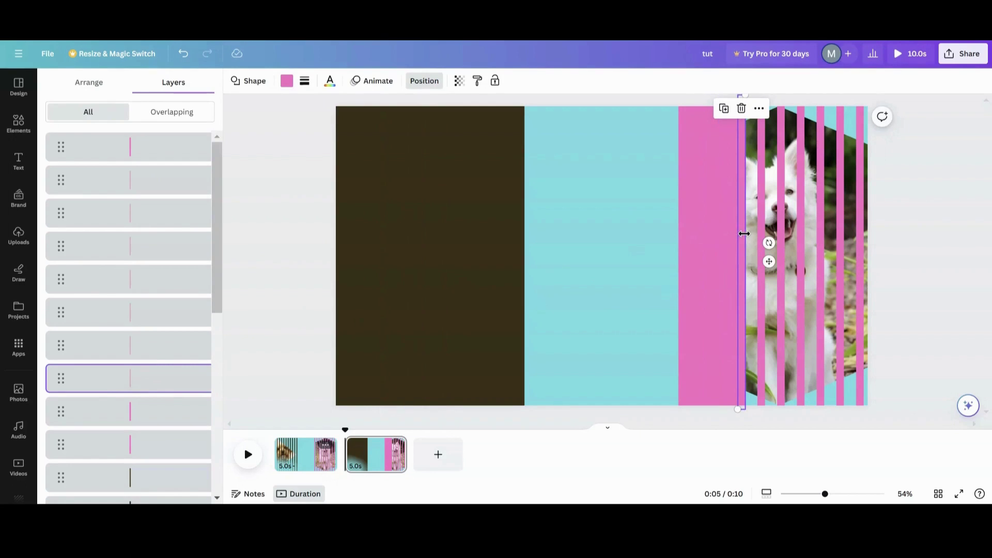
{"action": "left_click_drag", "start_coordinate": [747, 233], "coordinate": [761, 232]}
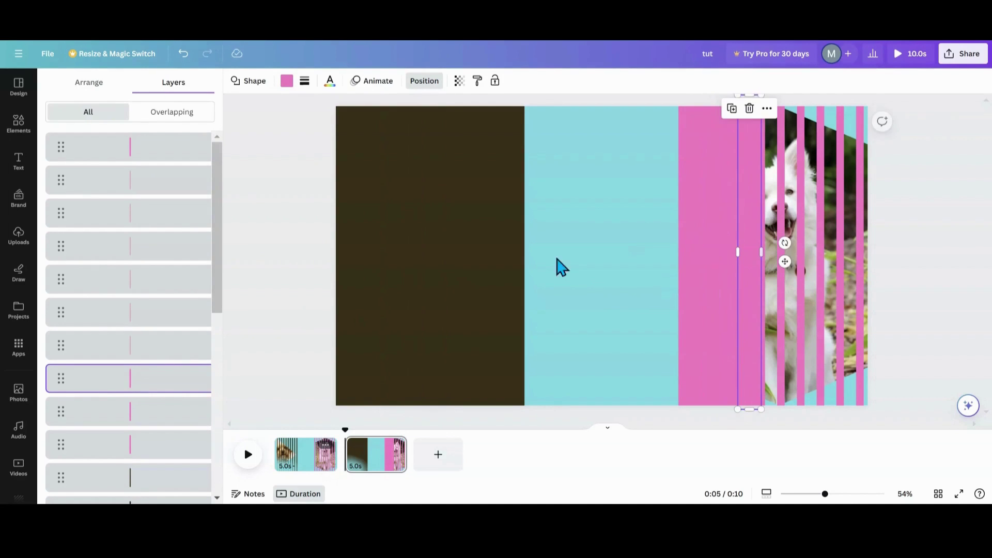
{"action": "left_click", "coordinate": [147, 355]}
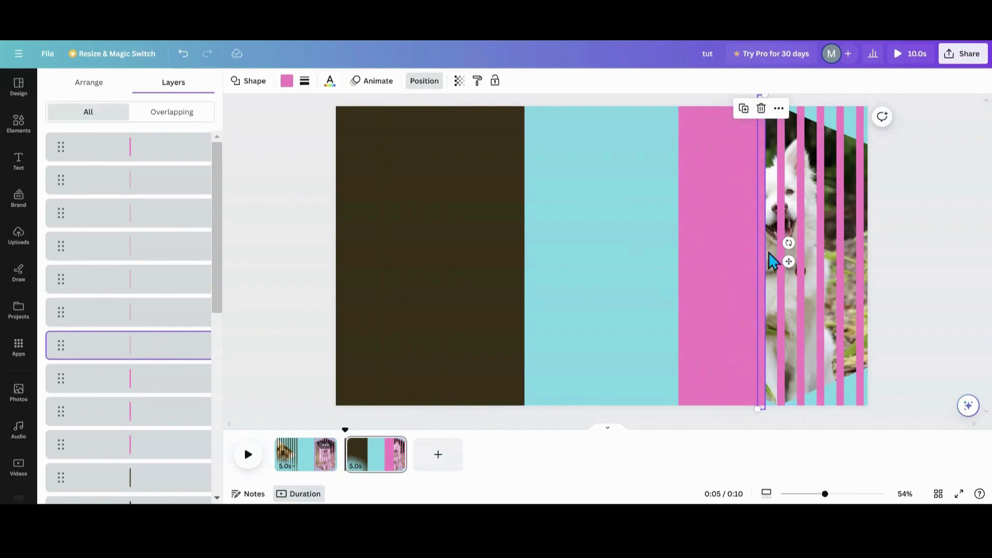
{"action": "left_click_drag", "start_coordinate": [766, 252], "coordinate": [780, 249]}
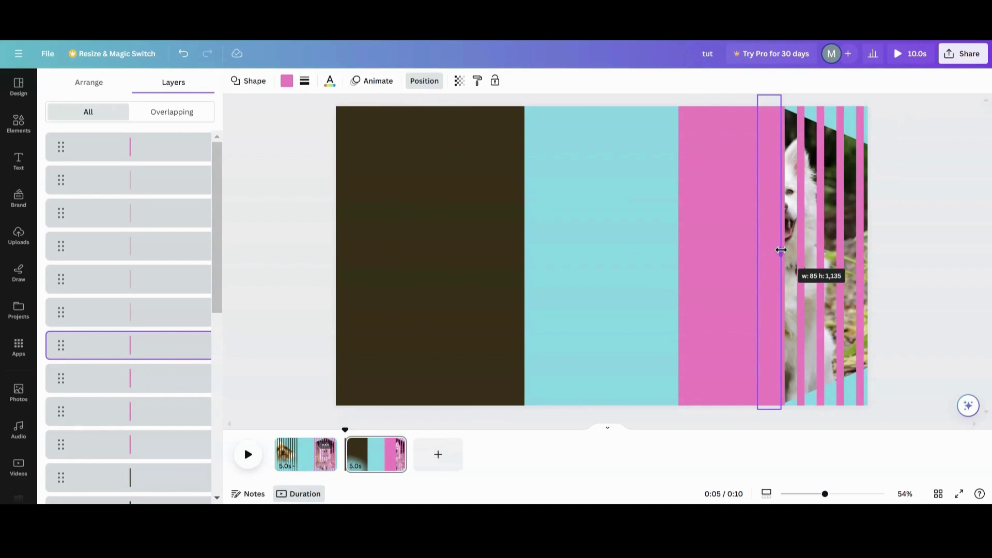
Widen the sixth, seventh and eighth pink bars rightward to close the gaps over the hexagon photo.
{"action": "left_click", "coordinate": [170, 317]}
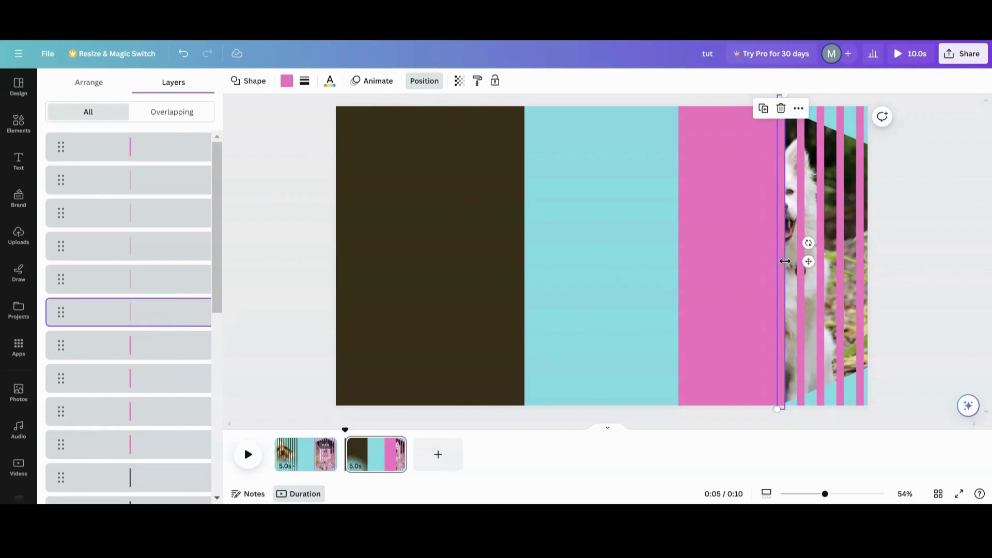
{"action": "left_click_drag", "start_coordinate": [785, 262], "coordinate": [801, 259]}
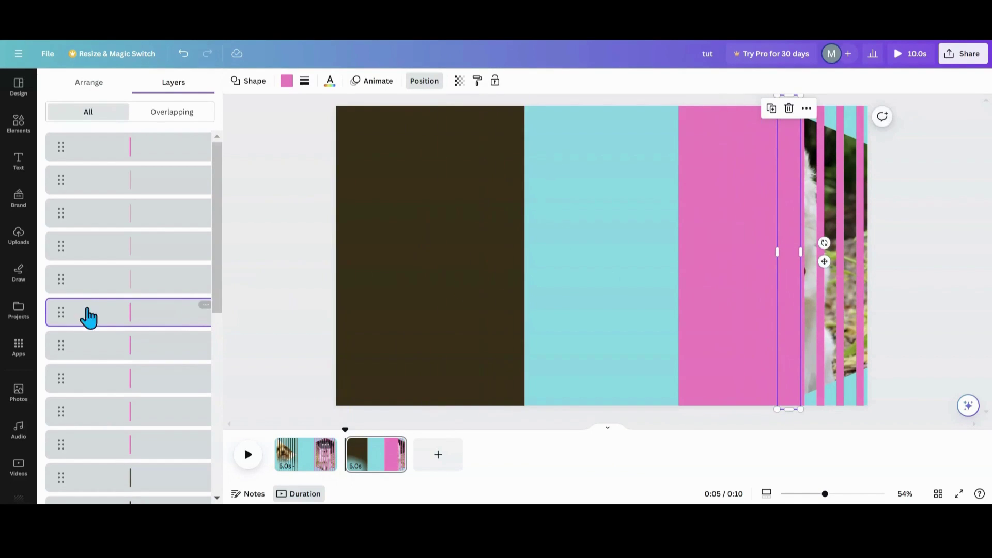
{"action": "left_click", "coordinate": [103, 281]}
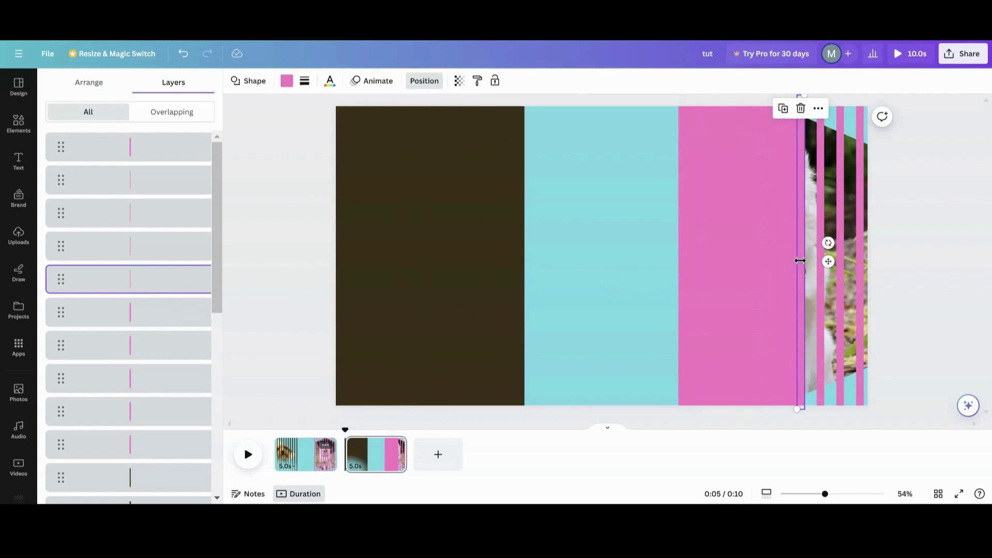
{"action": "left_click_drag", "start_coordinate": [804, 260], "coordinate": [822, 262]}
{"action": "left_click", "coordinate": [147, 256]}
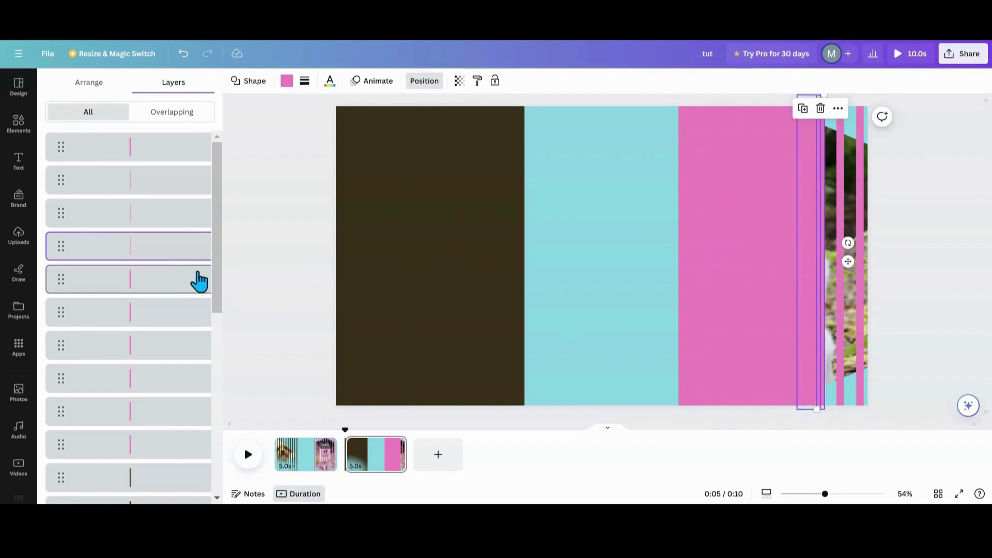
{"action": "left_click", "coordinate": [841, 281], "text": "shift"}
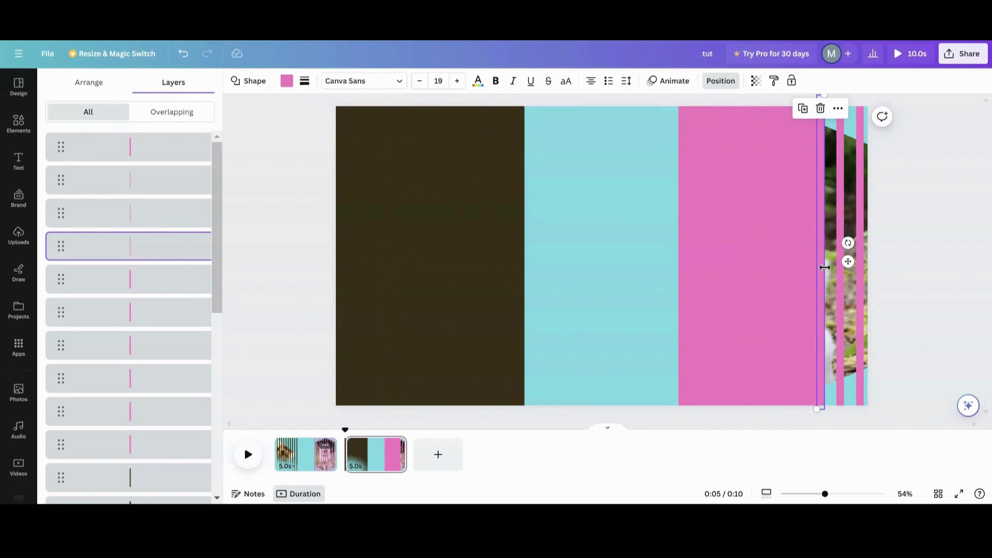
{"action": "left_click_drag", "start_coordinate": [825, 268], "coordinate": [861, 243]}
Widen the last two pink bars rightward, extending the rightmost slightly beyond the page edge to cover the hexagon photo completely.
{"action": "left_click", "coordinate": [182, 221]}
{"action": "left_click", "coordinate": [178, 183]}
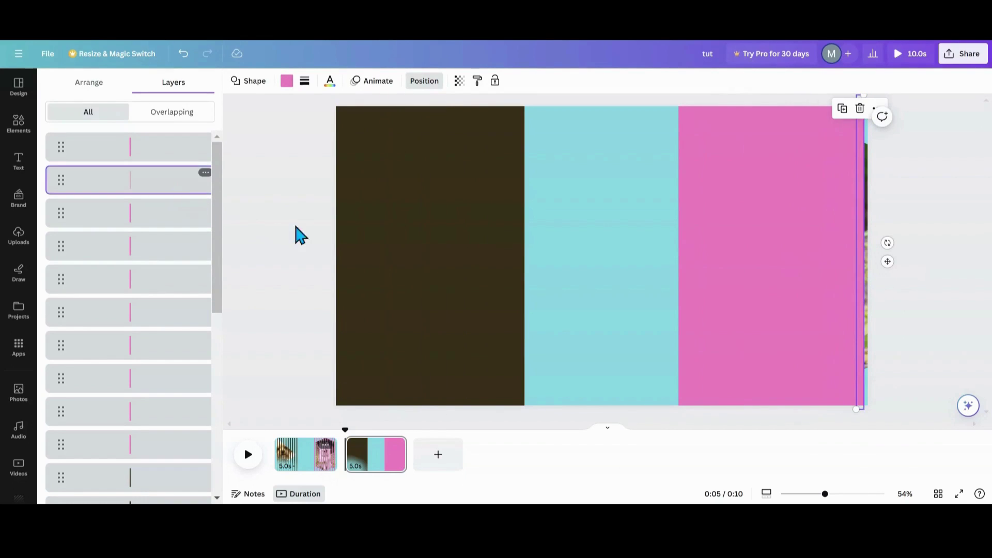
{"action": "left_click_drag", "start_coordinate": [867, 249], "coordinate": [874, 251]}
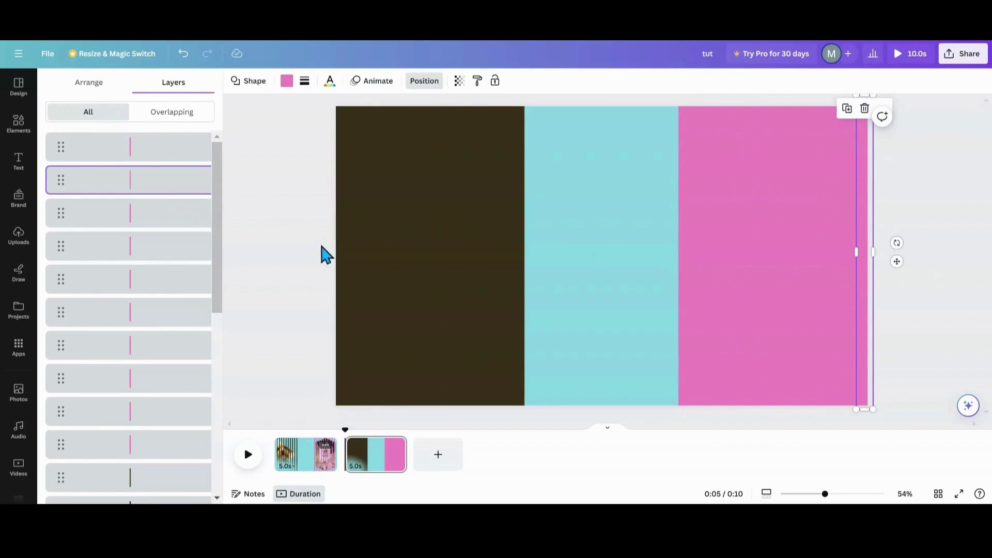
Select all dark and pink bars on the second page and recolor them to the turquoise of the background.
{"action": "left_click_drag", "start_coordinate": [267, 196], "coordinate": [885, 204]}
{"action": "scroll", "coordinate": [144, 237], "scroll_direction": "down", "scroll_amount": 10}
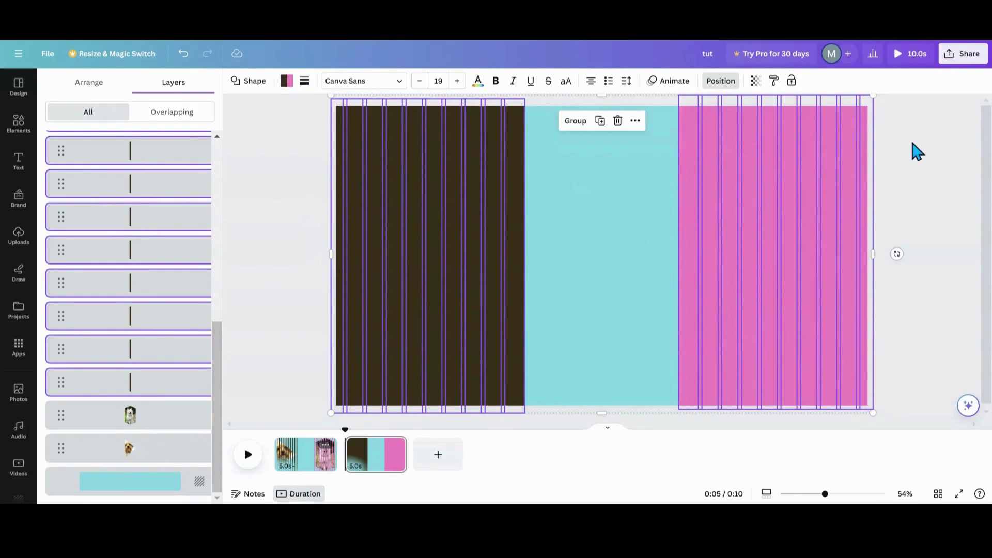
{"action": "left_click", "coordinate": [287, 82]}
{"action": "left_click", "coordinate": [148, 147]}
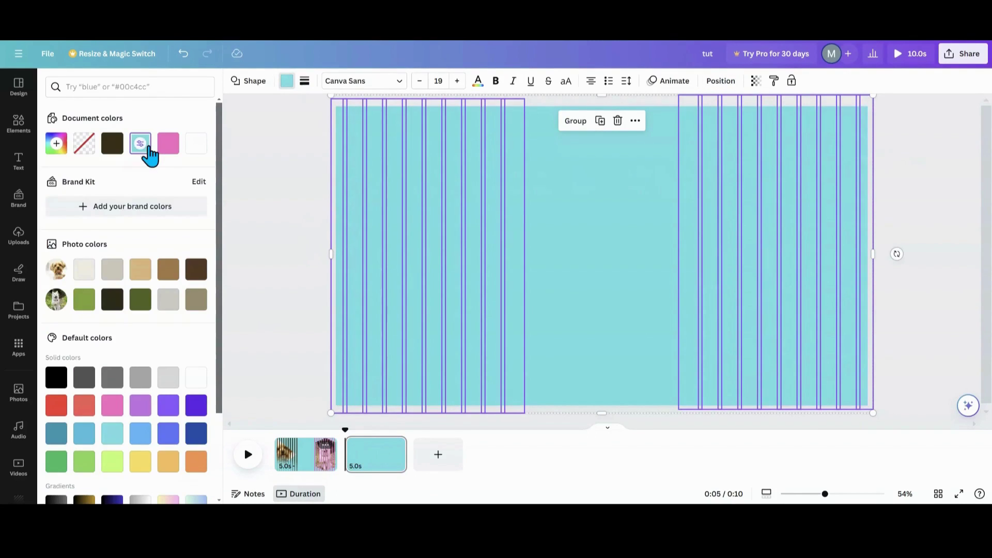
On the first page, select all the bars but neither dog photo, and recolor the bars to the background turquoise.
{"action": "left_click", "coordinate": [309, 460]}
{"action": "left_click_drag", "start_coordinate": [283, 194], "coordinate": [887, 243]}
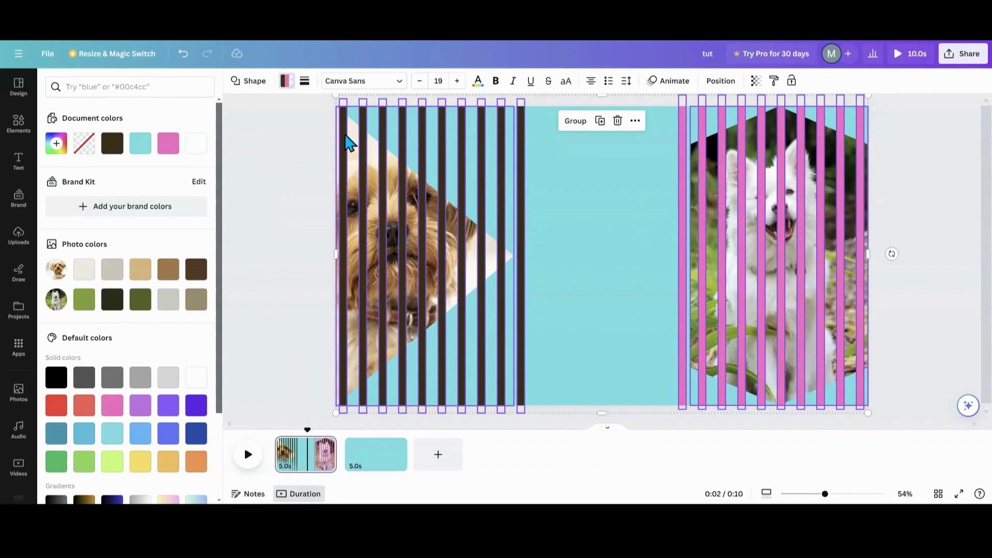
{"action": "left_click", "coordinate": [707, 83]}
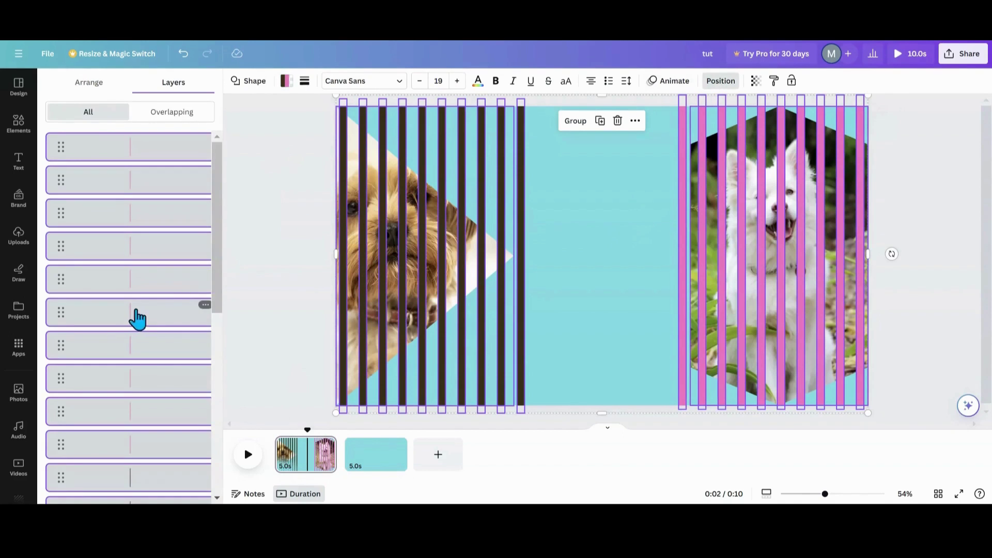
{"action": "scroll", "coordinate": [135, 318], "scroll_direction": "down", "scroll_amount": 5}
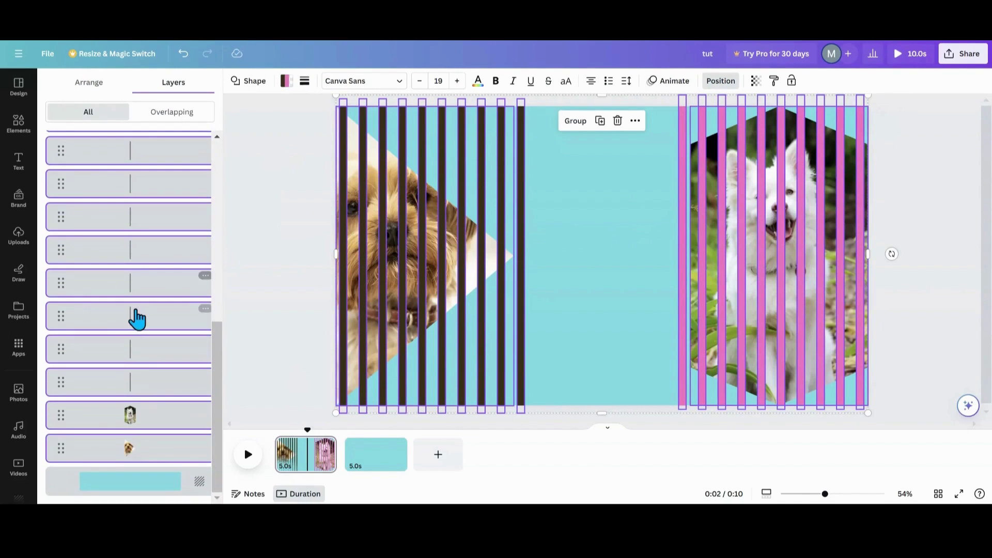
{"action": "left_click", "coordinate": [150, 425], "text": "shift"}
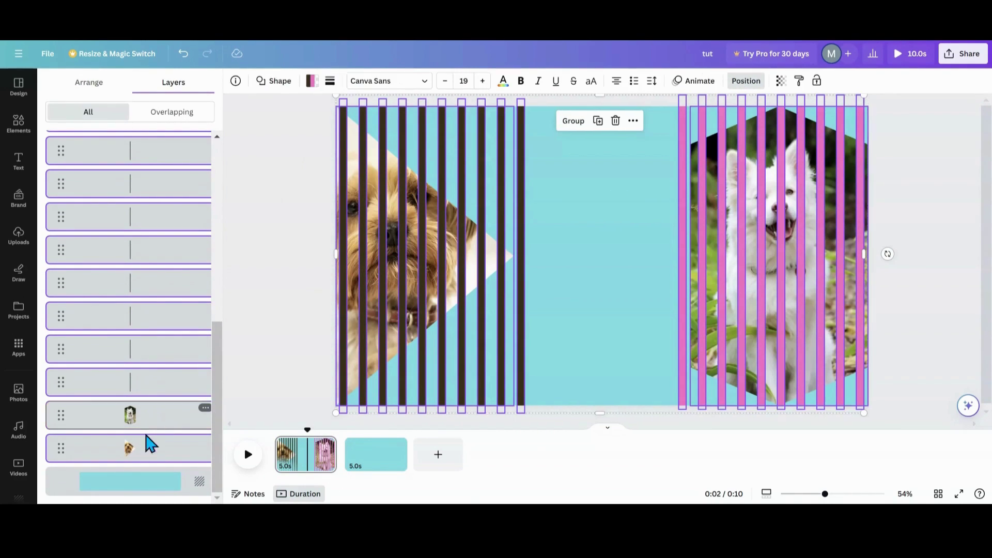
{"action": "left_click", "coordinate": [145, 450], "text": "shift"}
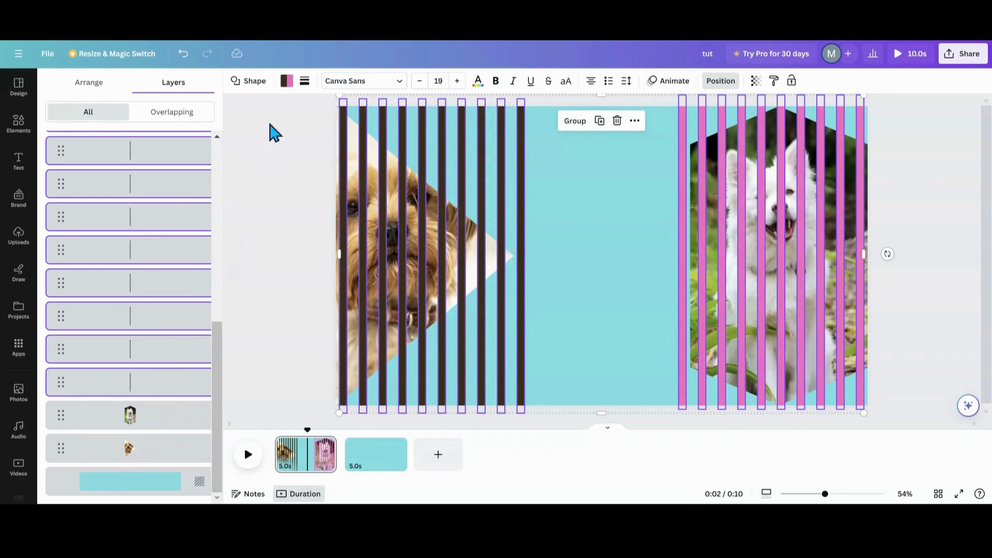
{"action": "left_click", "coordinate": [285, 85]}
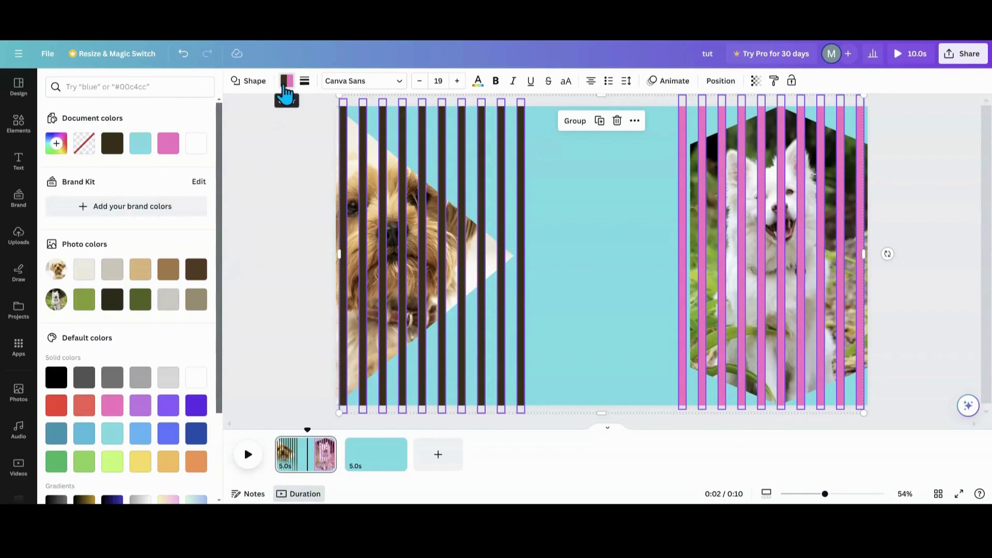
{"action": "left_click", "coordinate": [140, 145]}
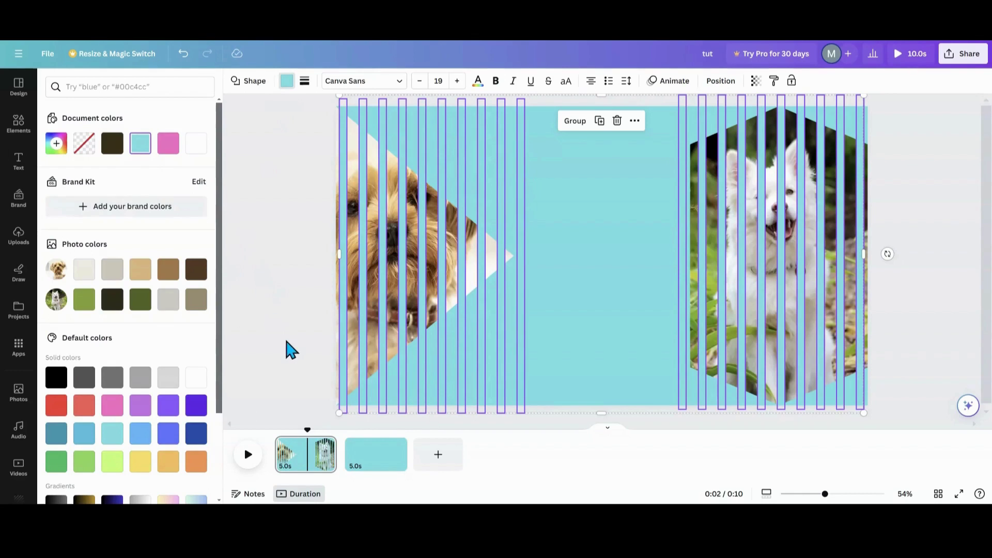
{"action": "key", "text": "Escape"}
{"action": "left_click", "coordinate": [283, 377]}
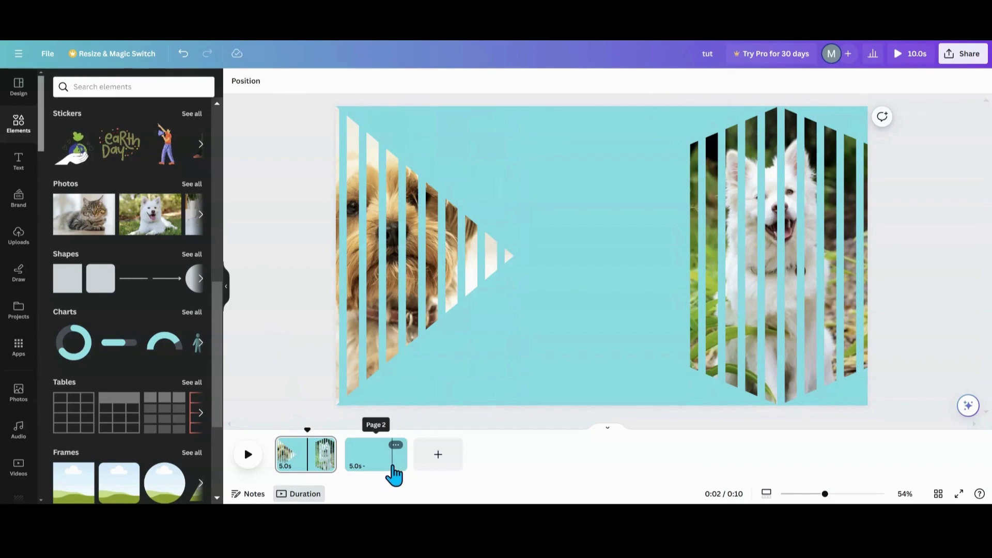
Duplicate the first page and delete the triangle dog photo together with its bars from the copy.
{"action": "left_click", "coordinate": [326, 445]}
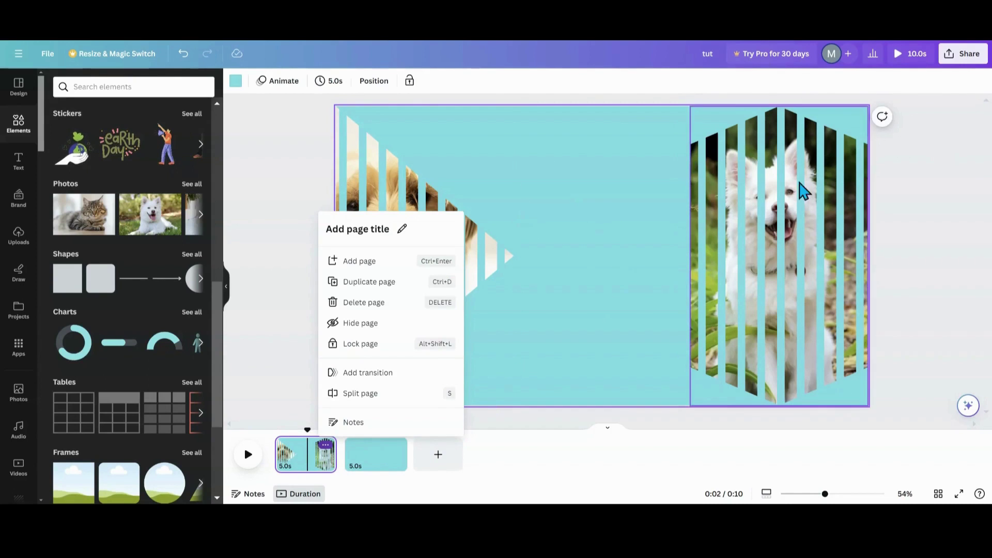
{"action": "left_click", "coordinate": [362, 283]}
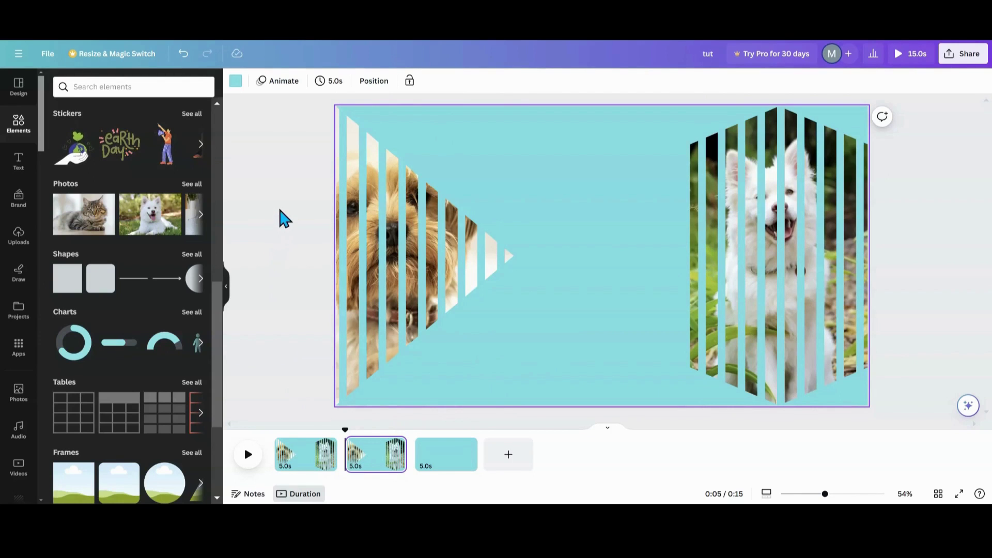
{"action": "left_click_drag", "start_coordinate": [347, 242], "coordinate": [542, 265]}
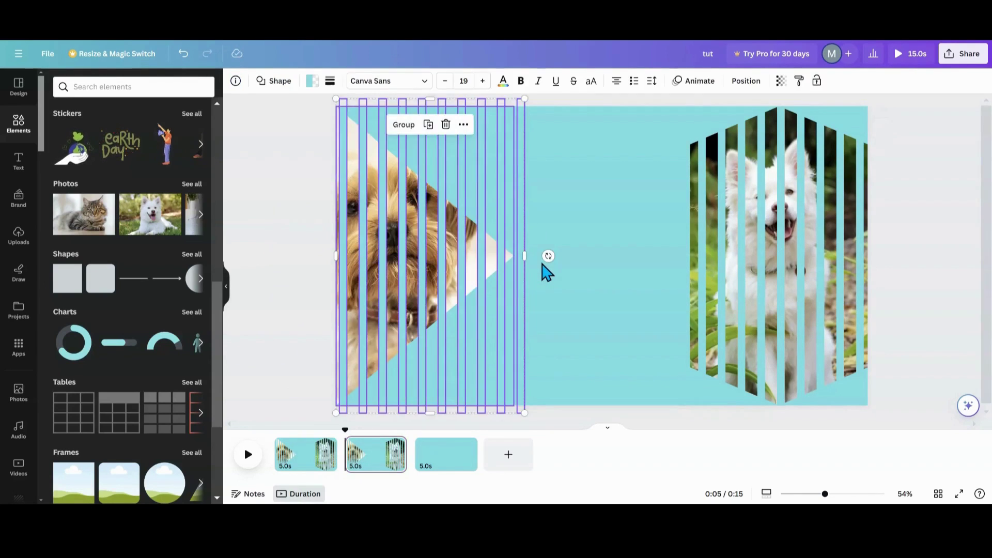
{"action": "left_click", "coordinate": [446, 126]}
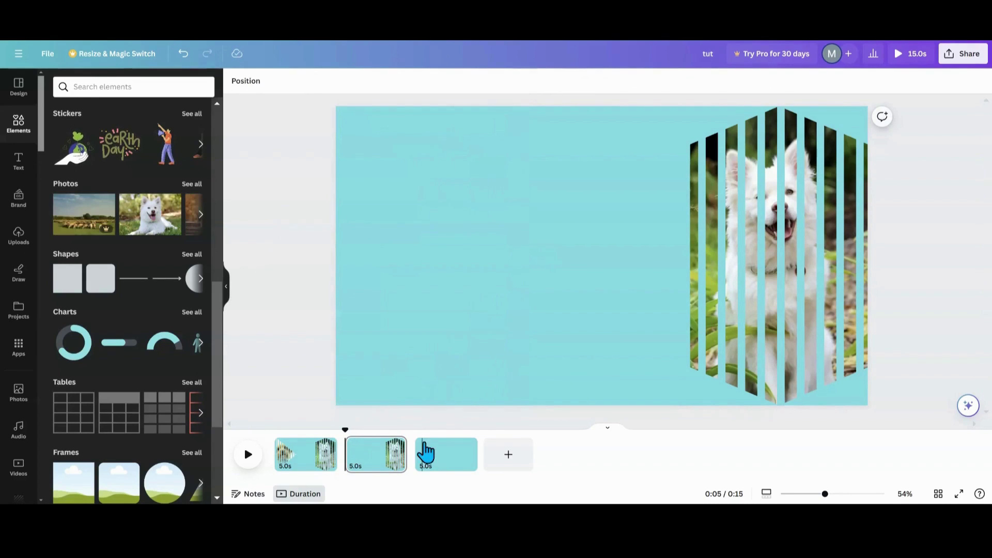
Copy the wide turquoise bars covering the triangle area from the blank-looking third page and paste them onto the second page.
{"action": "left_click", "coordinate": [433, 470]}
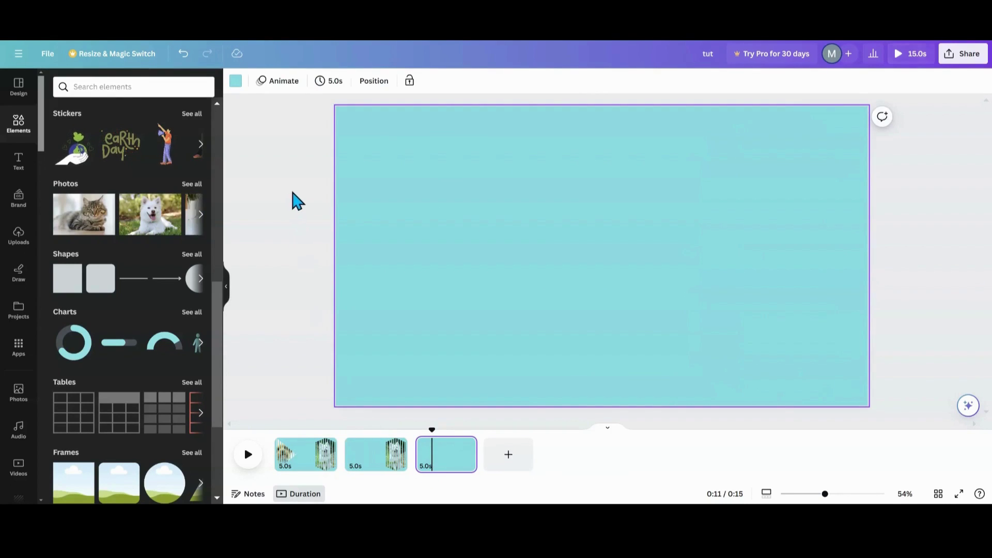
{"action": "left_click_drag", "start_coordinate": [291, 191], "coordinate": [565, 290]}
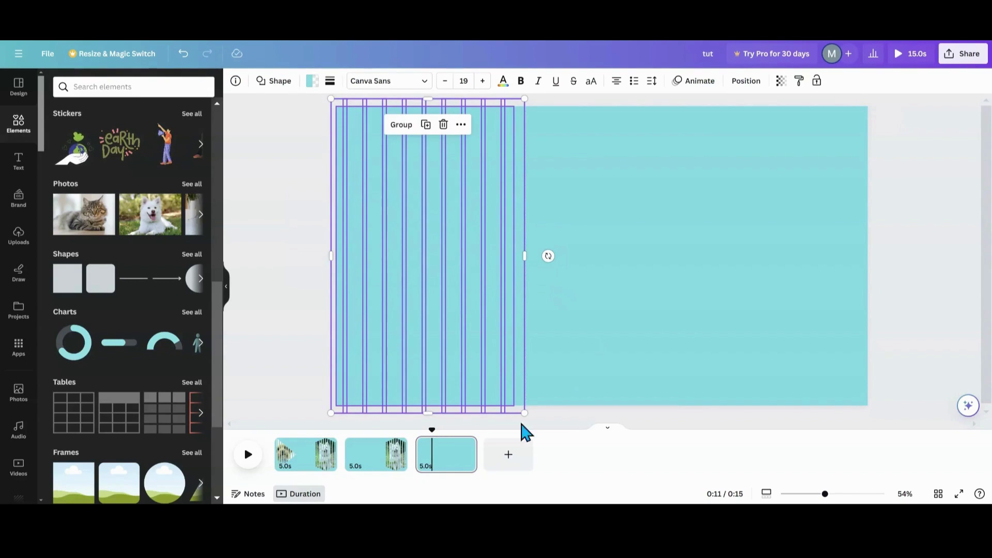
{"action": "left_click", "coordinate": [354, 468]}
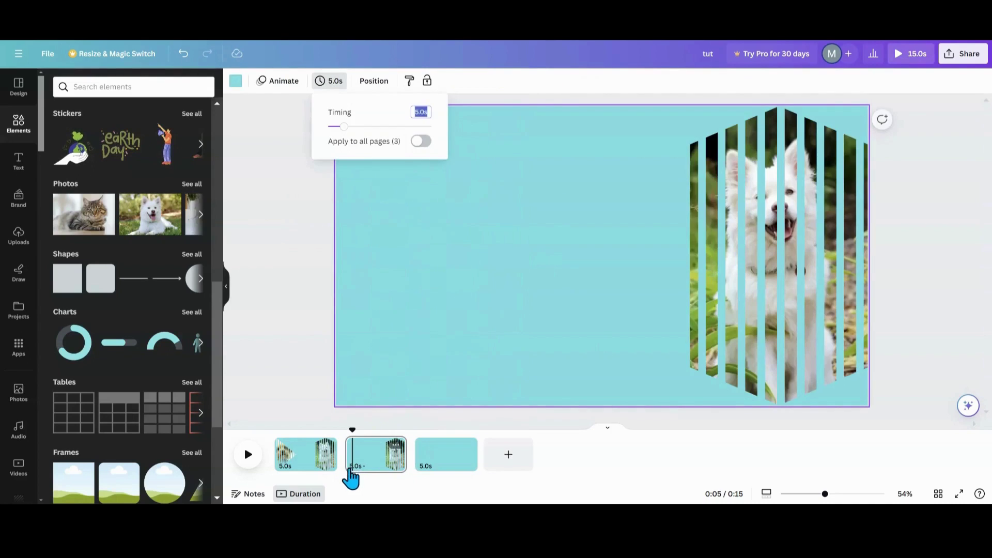
{"action": "left_click", "coordinate": [384, 393]}
{"action": "left_click", "coordinate": [383, 393]}
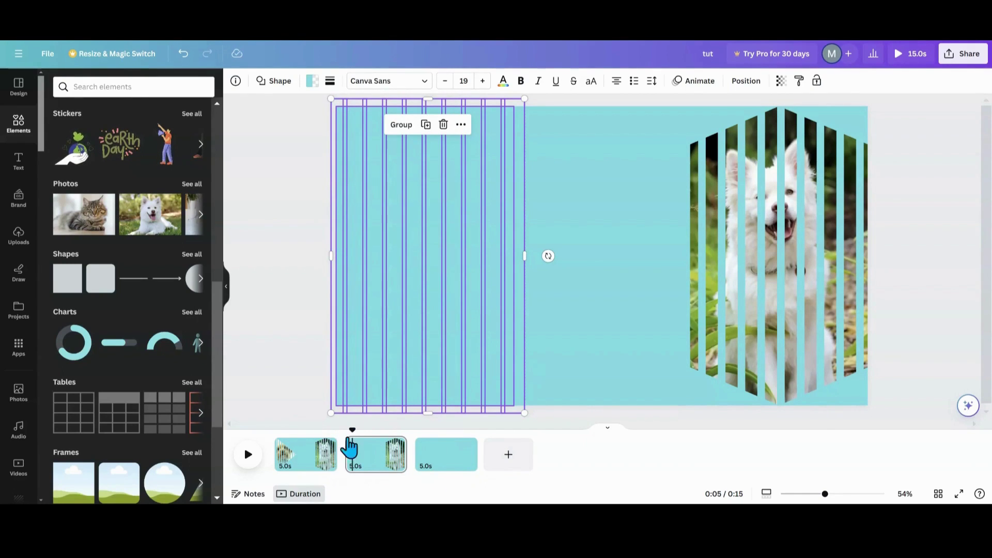
Duplicate the first page and delete the hexagon dog photo together with its bars from the copy.
{"action": "left_click", "coordinate": [325, 447]}
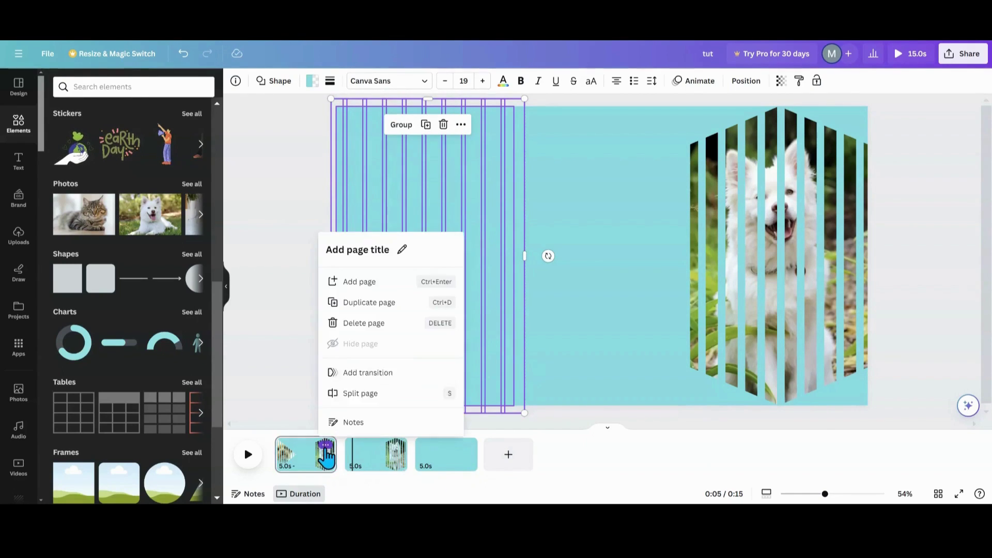
{"action": "left_click", "coordinate": [344, 304]}
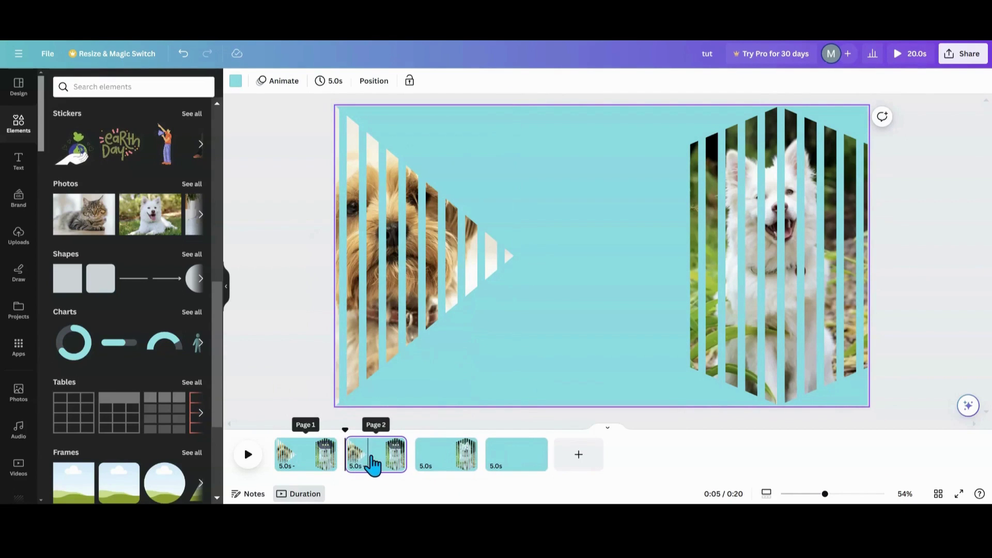
{"action": "mouse_move", "coordinate": [368, 466]}
{"action": "left_mouse_down"}
{"action": "mouse_move", "coordinate": [386, 473]}
{"action": "mouse_move", "coordinate": [372, 458]}
{"action": "mouse_move", "coordinate": [381, 466]}
{"action": "left_mouse_up"}
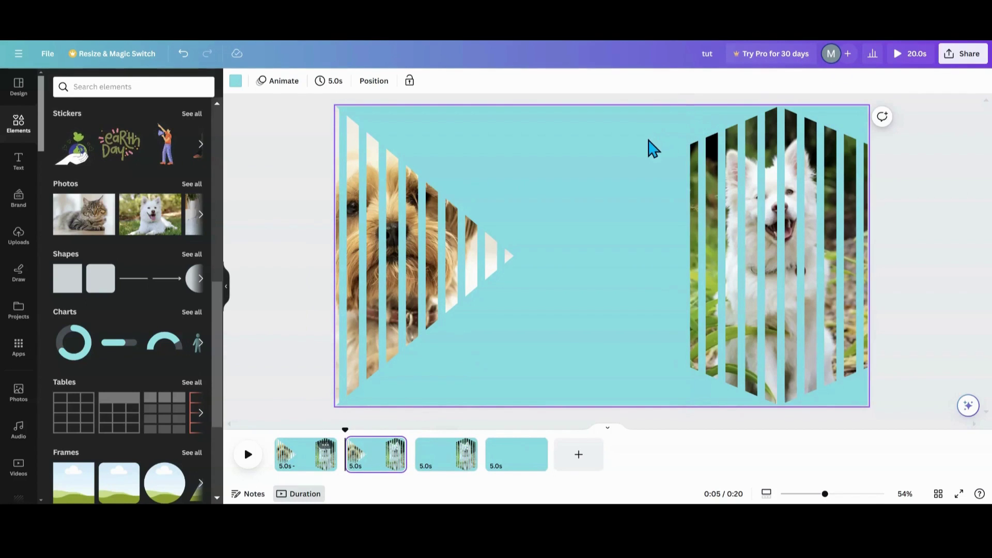
{"action": "left_click_drag", "start_coordinate": [649, 140], "coordinate": [890, 242]}
{"action": "left_click", "coordinate": [789, 124]}
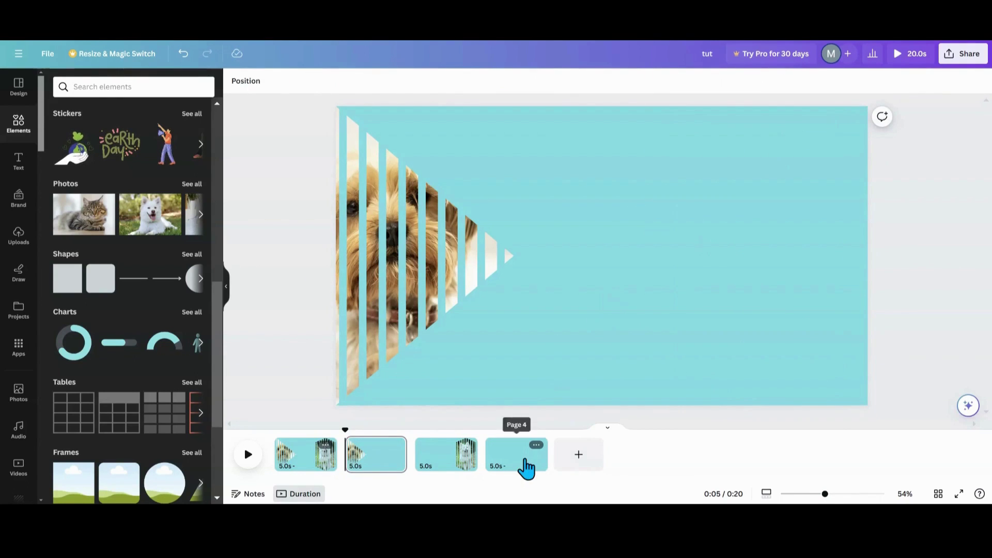
Copy the wide turquoise bars covering the hexagon area from the fourth page and paste them onto the second page.
{"action": "left_click", "coordinate": [524, 465]}
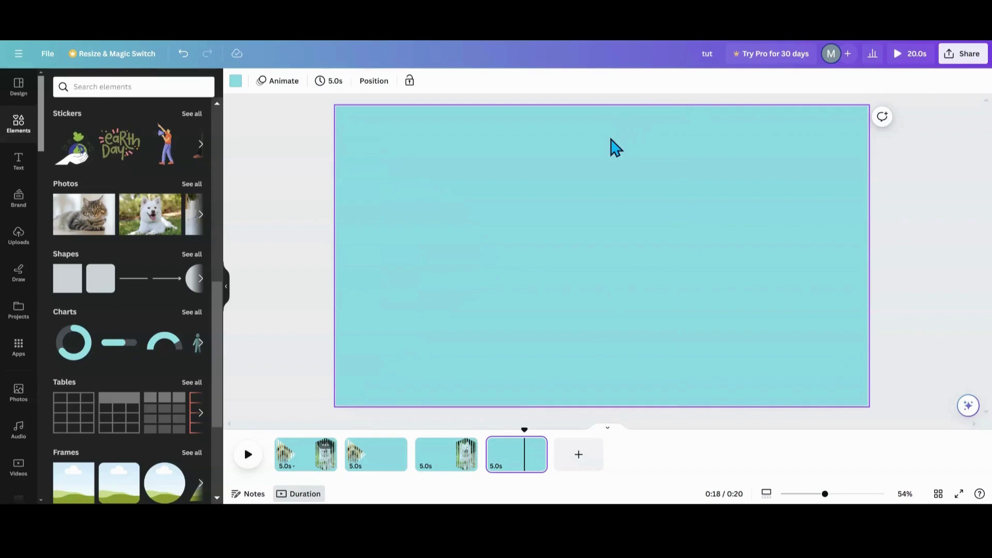
{"action": "left_click_drag", "start_coordinate": [611, 138], "coordinate": [881, 173]}
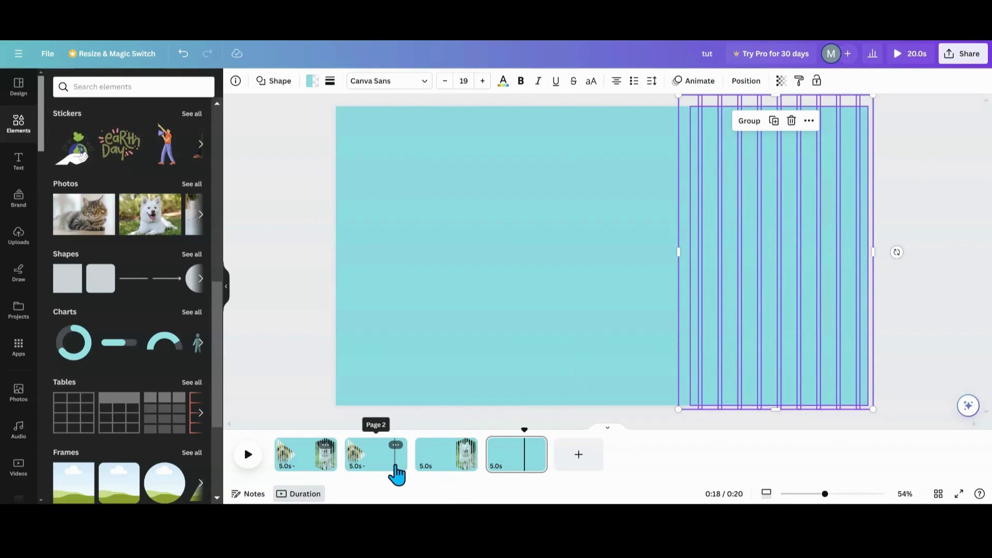
{"action": "left_click", "coordinate": [397, 471]}
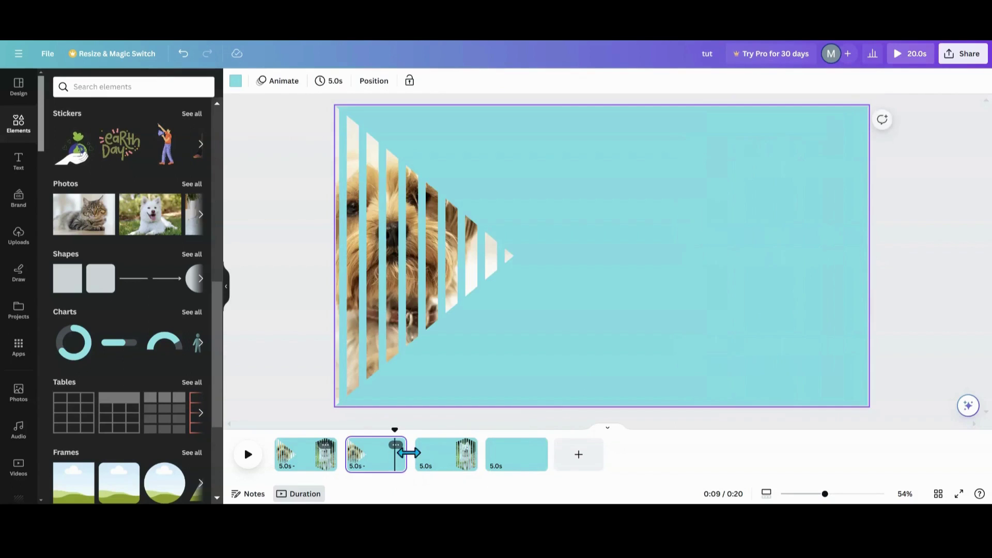
{"action": "left_click", "coordinate": [688, 373]}
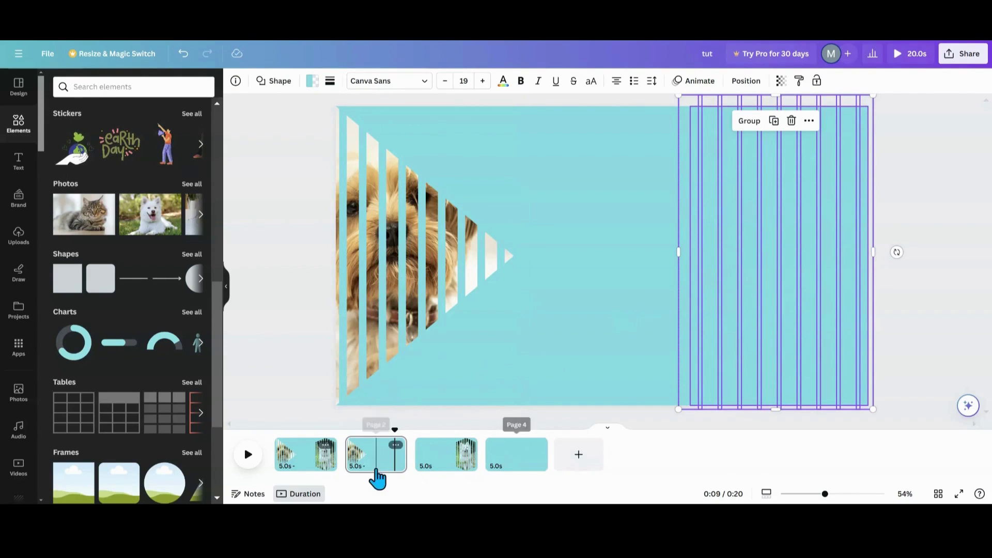
Reorder the pages so the fully covered page comes first and the page showing both dog photos comes last.
{"action": "left_click_drag", "start_coordinate": [509, 468], "coordinate": [284, 455]}
{"action": "left_click_drag", "start_coordinate": [372, 472], "coordinate": [558, 475]}
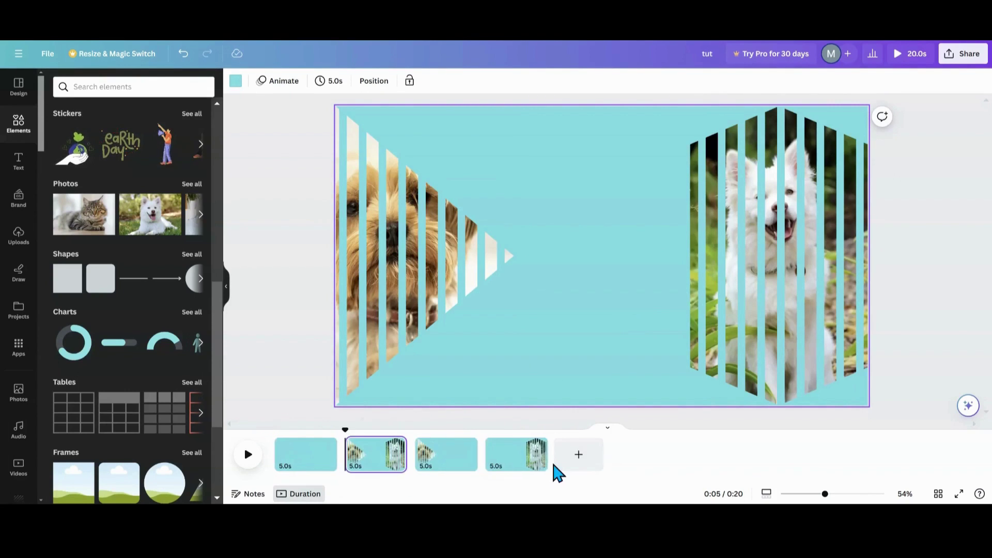
{"action": "left_click_drag", "start_coordinate": [377, 472], "coordinate": [562, 472]}
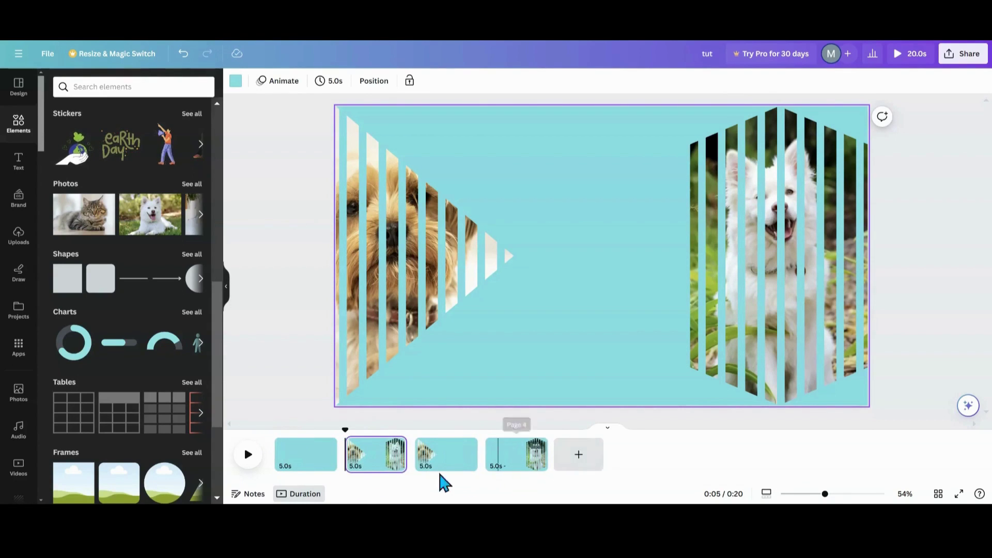
{"action": "left_click_drag", "start_coordinate": [372, 470], "coordinate": [541, 472]}
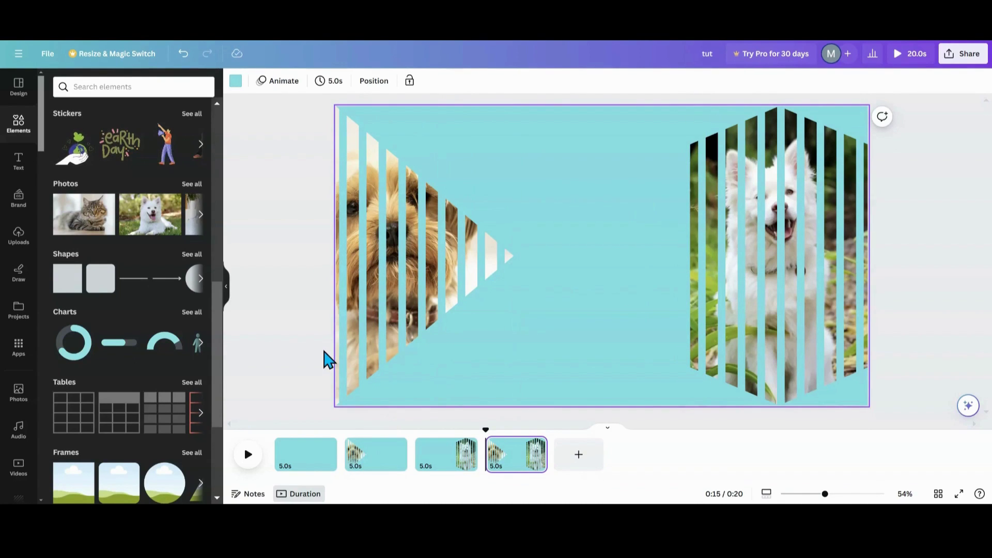
Add the "instant CLASSIC" font combination to the centre of the first page.
{"action": "left_click", "coordinate": [302, 461]}
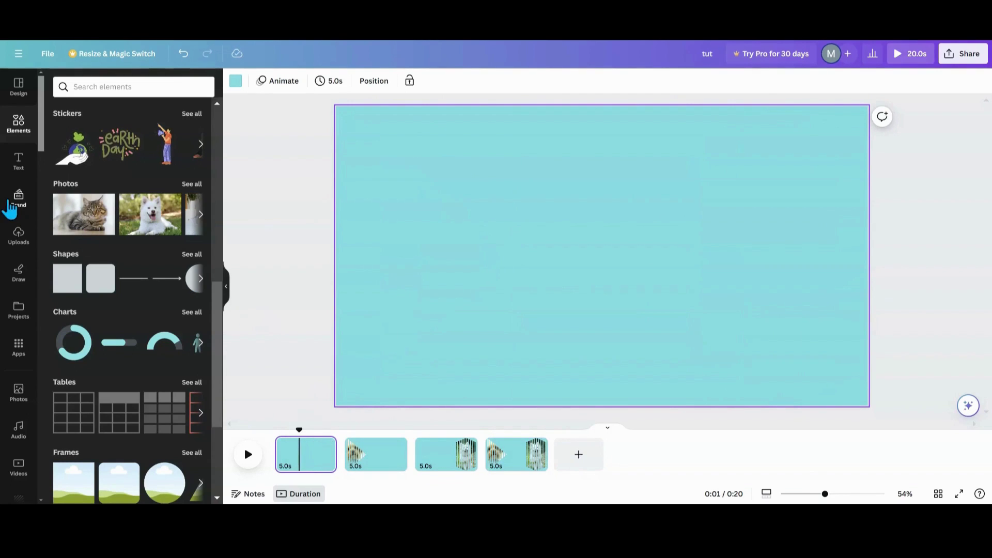
{"action": "left_click", "coordinate": [22, 163]}
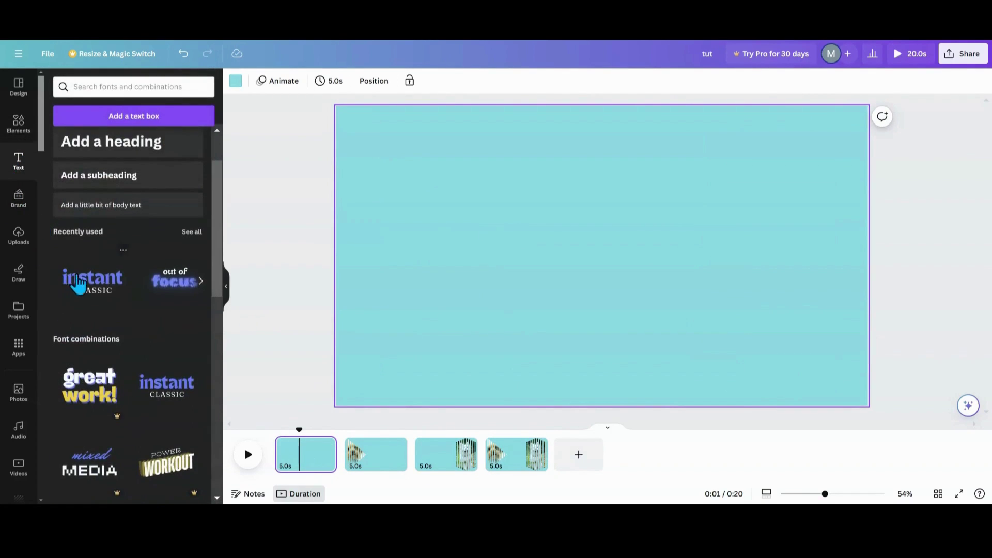
{"action": "left_click", "coordinate": [97, 300]}
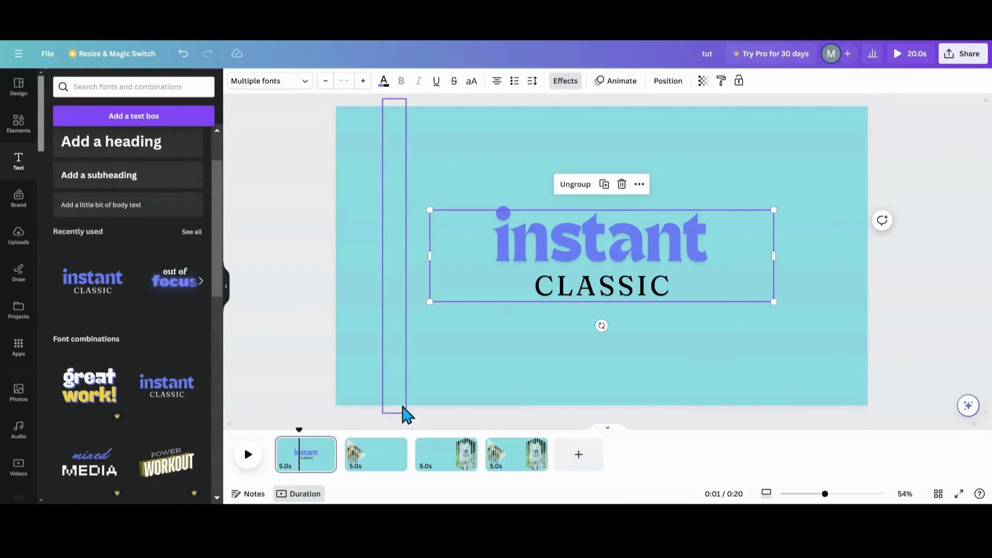
Add the "out of focus" font combination to the second page, shrink it and place it beside the triangle photo.
{"action": "left_click", "coordinate": [396, 463]}
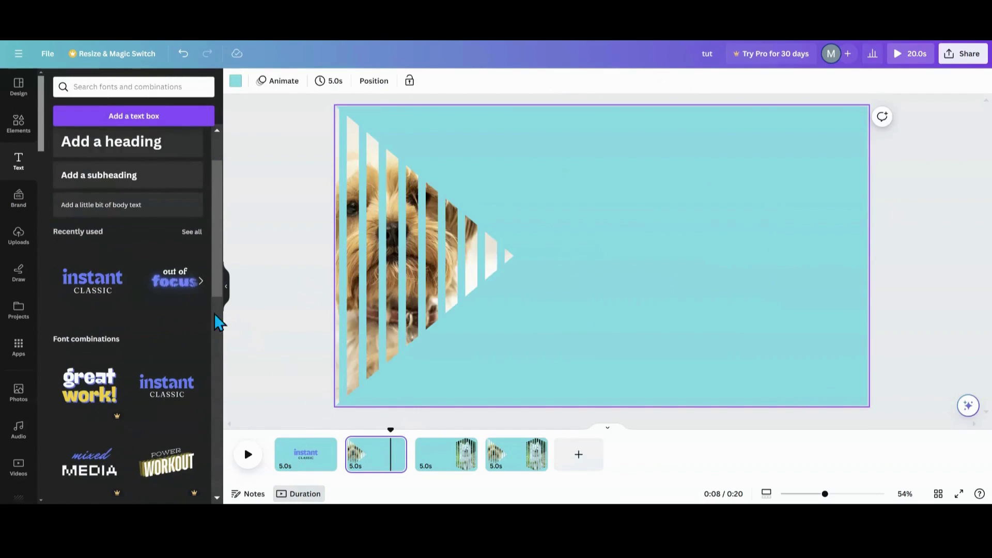
{"action": "left_click", "coordinate": [183, 291]}
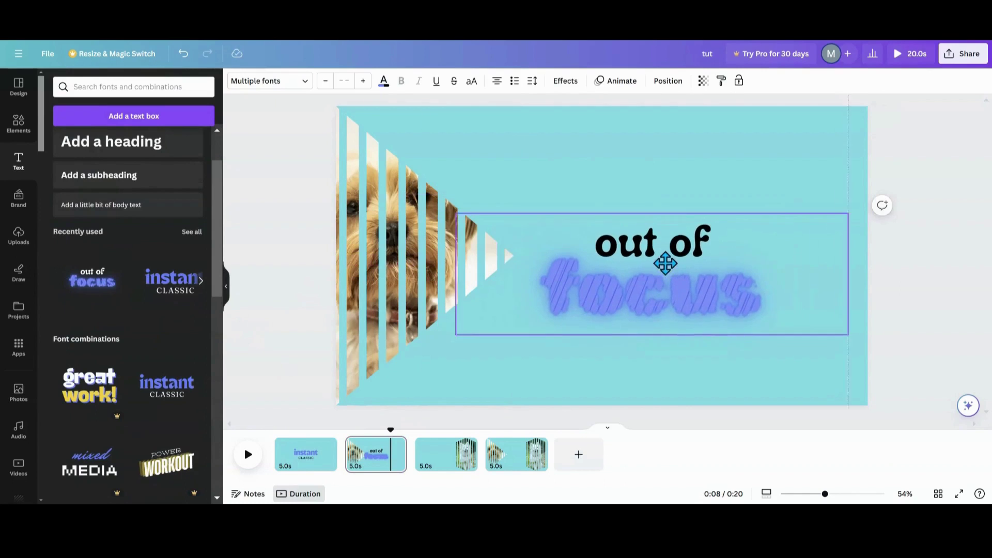
{"action": "left_click_drag", "start_coordinate": [466, 207], "coordinate": [579, 240]}
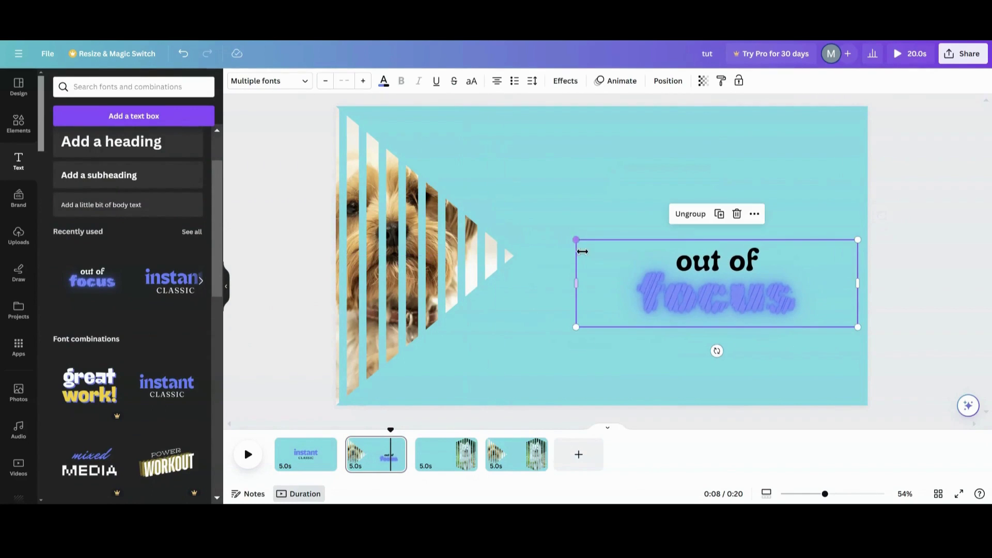
{"action": "left_click_drag", "start_coordinate": [673, 288], "coordinate": [629, 248]}
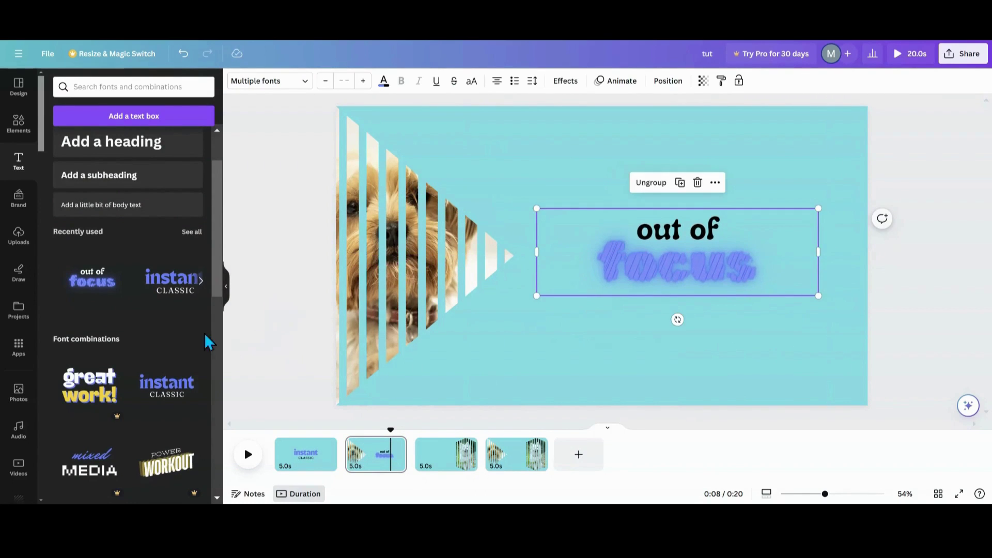
Add the "Fun HOUSE" font combination to the third page, shrink it and place it in the empty area beside the hexagon photo.
{"action": "scroll", "coordinate": [164, 324], "scroll_direction": "down", "scroll_amount": 3}
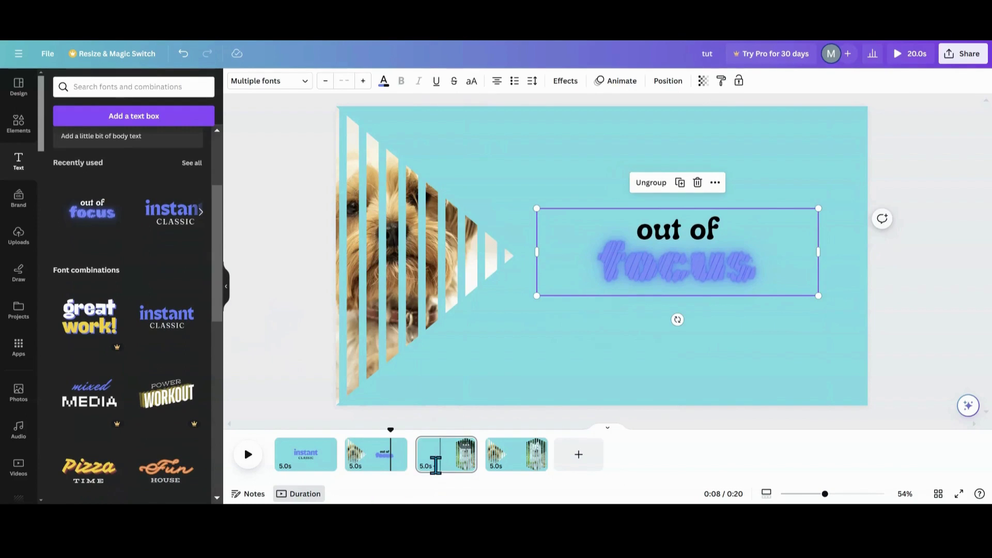
{"action": "left_click", "coordinate": [435, 463]}
{"action": "scroll", "coordinate": [149, 368], "scroll_direction": "down", "scroll_amount": 5}
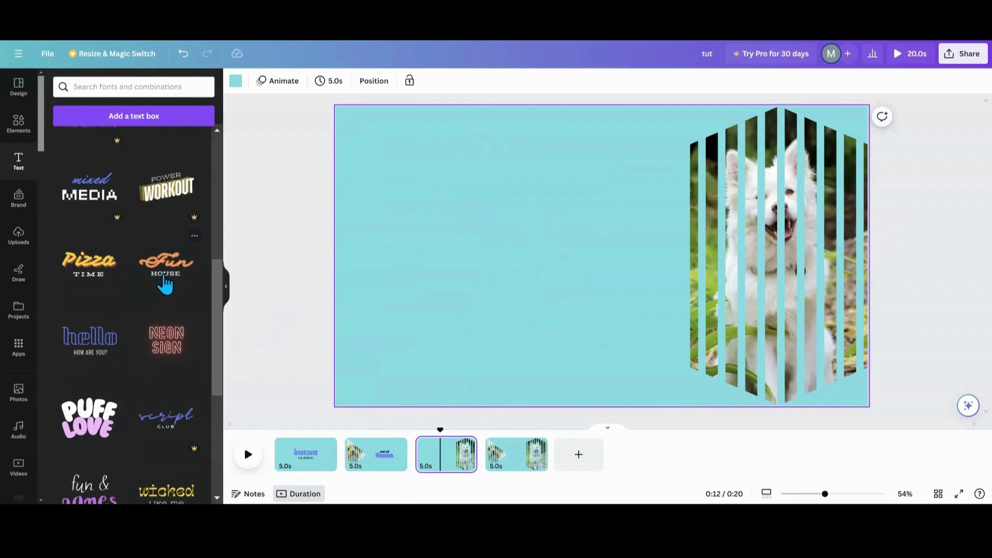
{"action": "left_click_drag", "start_coordinate": [603, 272], "coordinate": [507, 271]}
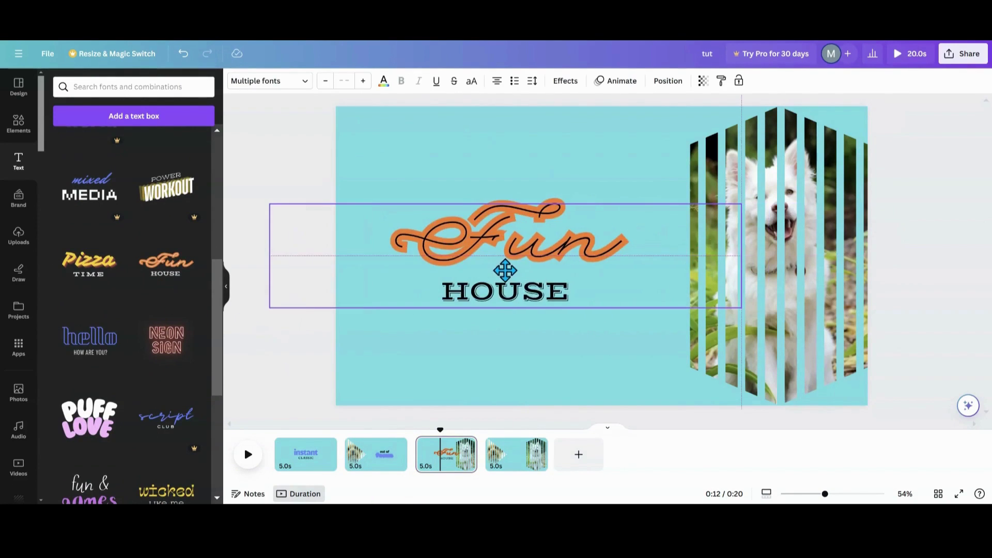
{"action": "left_click_drag", "start_coordinate": [268, 201], "coordinate": [381, 231]}
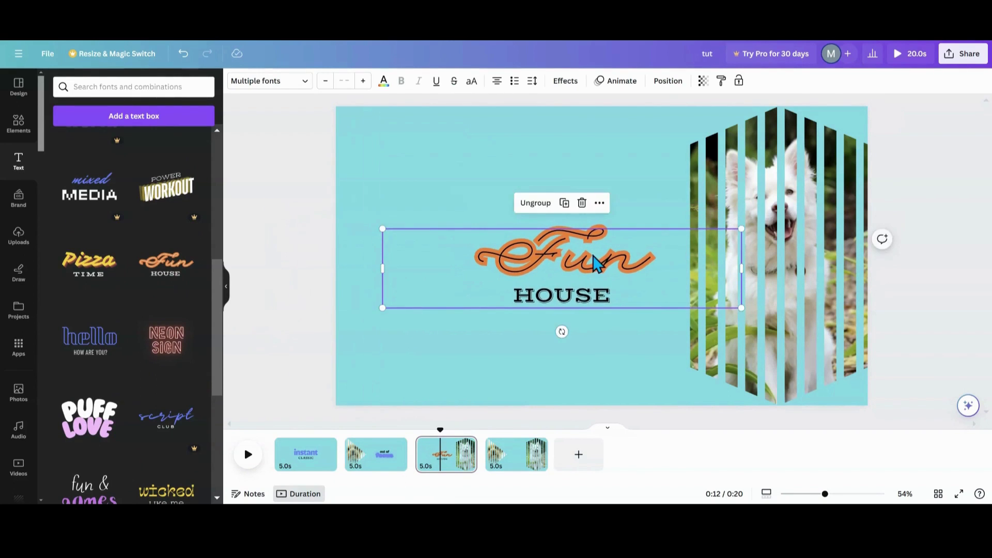
{"action": "left_click_drag", "start_coordinate": [594, 259], "coordinate": [528, 239]}
Add the "hello HOW ARE YOU?" font combination to the fourth page, shrink it to about 827 by 197 and place it low between the photos.
{"action": "left_click", "coordinate": [524, 473]}
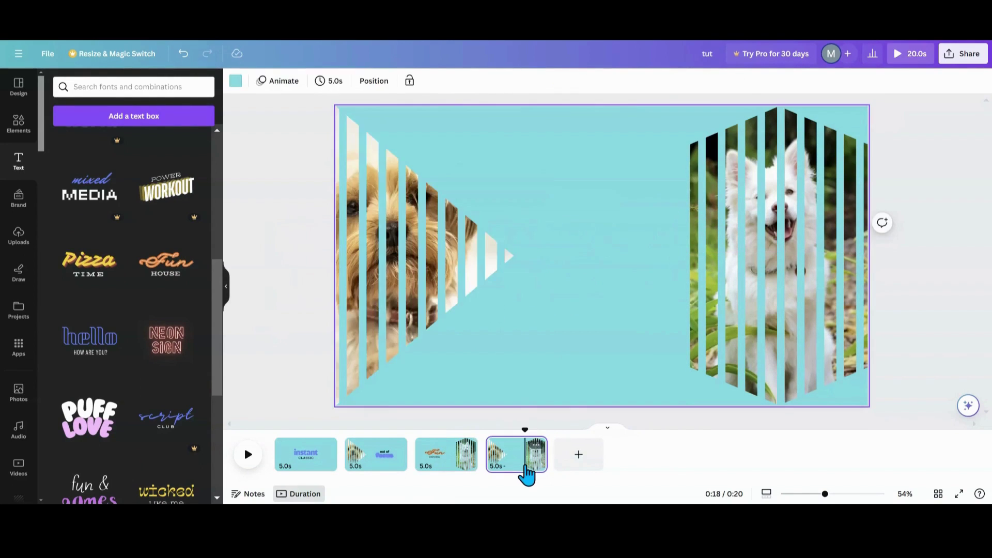
{"action": "scroll", "coordinate": [84, 364], "scroll_direction": "down", "scroll_amount": 3}
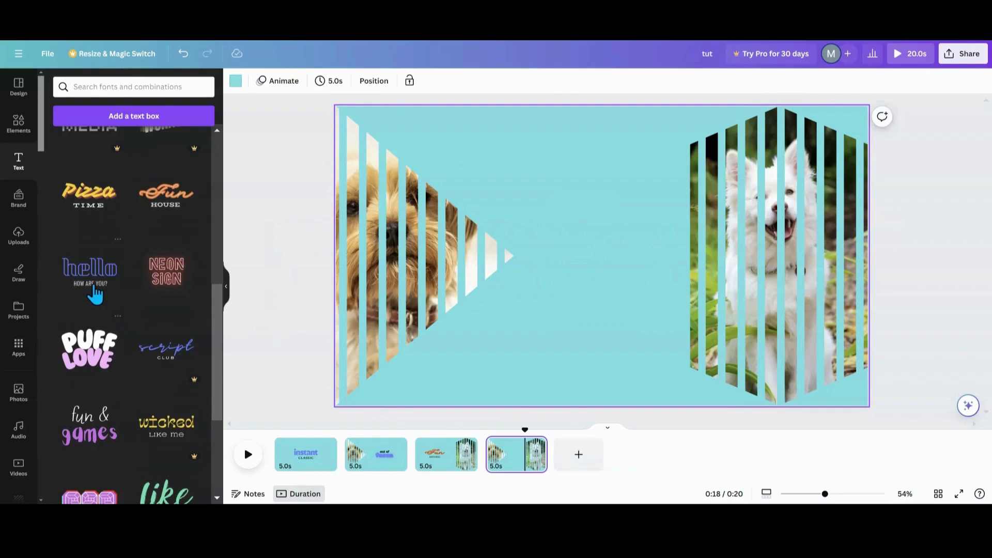
{"action": "left_click_drag", "start_coordinate": [94, 294], "coordinate": [530, 305]}
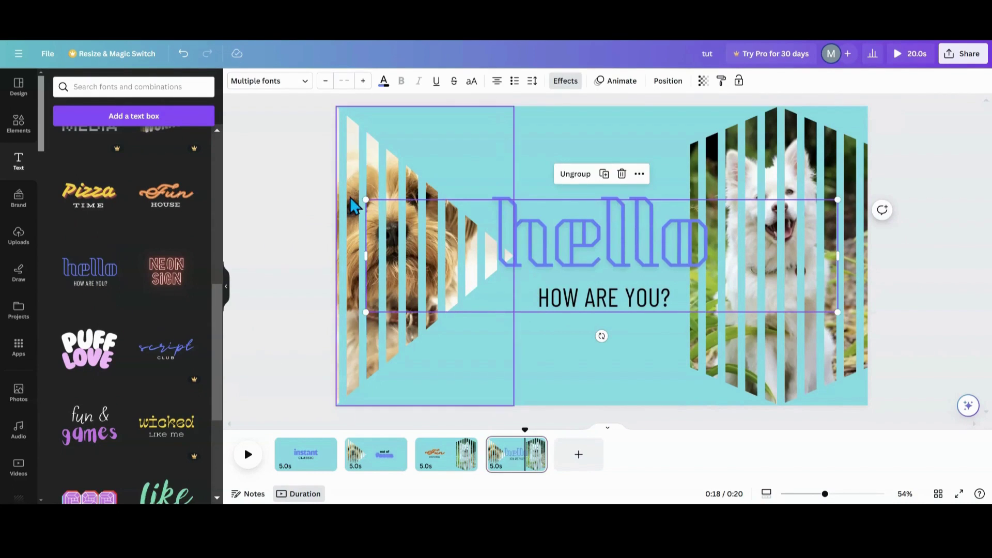
{"action": "left_click_drag", "start_coordinate": [366, 201], "coordinate": [599, 309]}
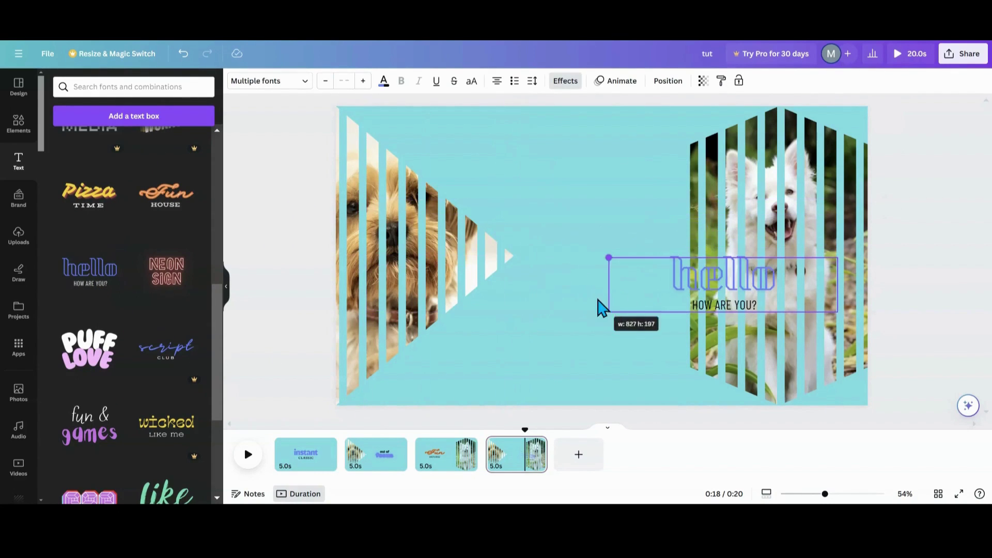
{"action": "left_click_drag", "start_coordinate": [689, 290], "coordinate": [561, 353]}
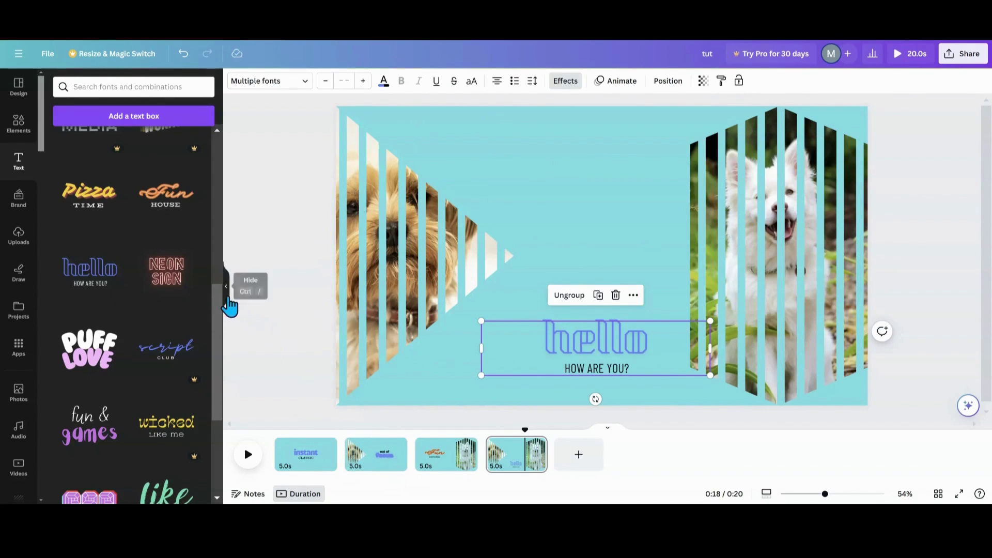
Add a Match & Move transition after the first page, set its duration to 2.5 seconds and apply it between all pages.
{"action": "left_click", "coordinate": [227, 299]}
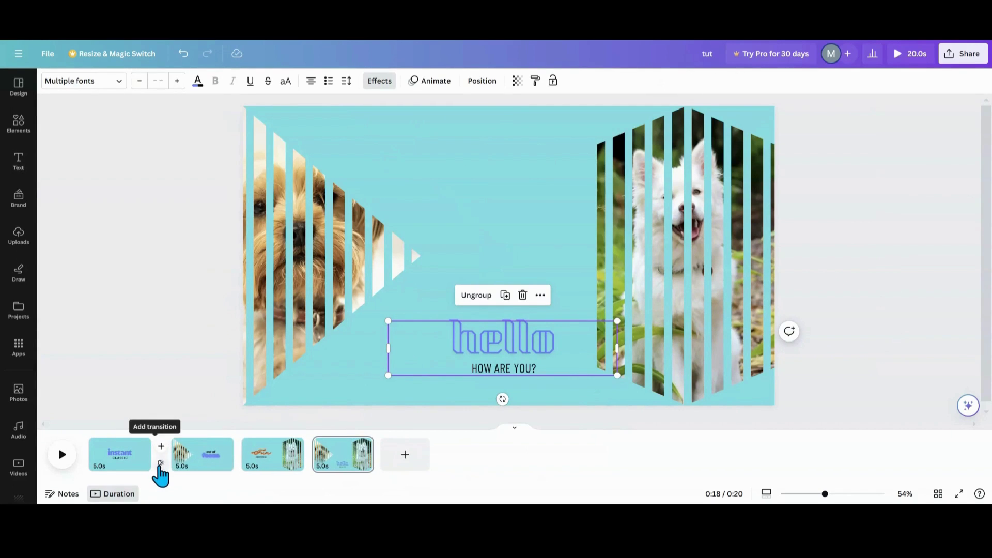
{"action": "left_click", "coordinate": [156, 468]}
{"action": "left_click", "coordinate": [77, 276]}
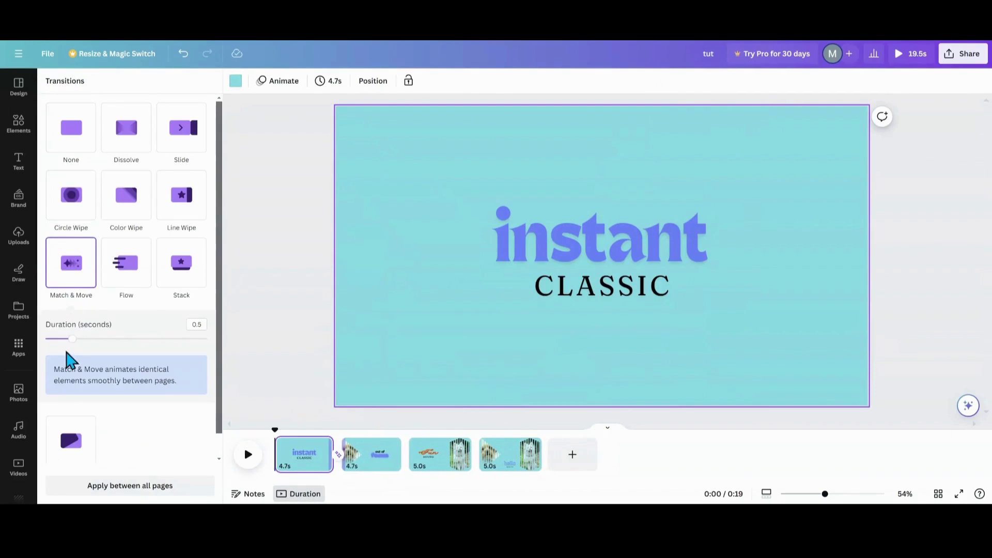
{"action": "left_click_drag", "start_coordinate": [69, 340], "coordinate": [210, 343]}
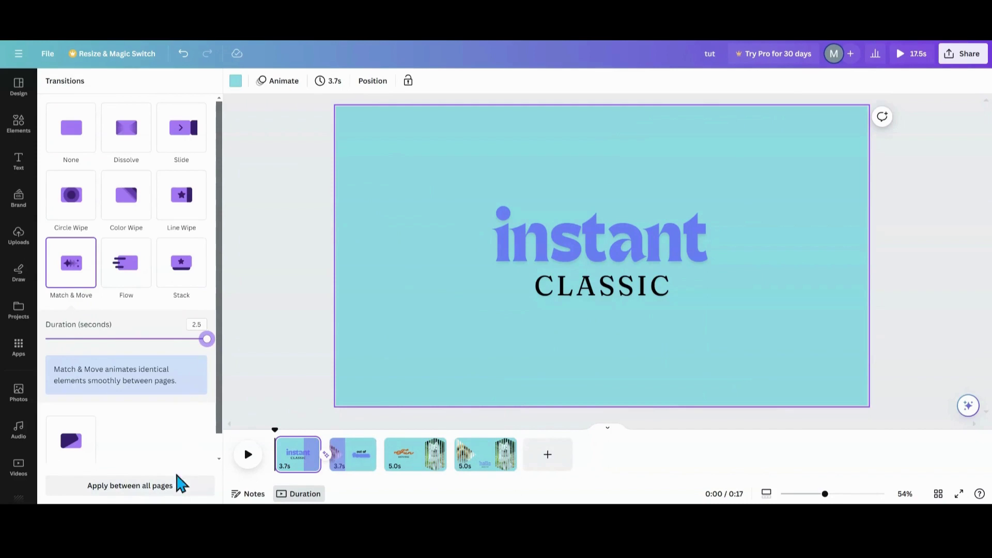
{"action": "left_click", "coordinate": [172, 488]}
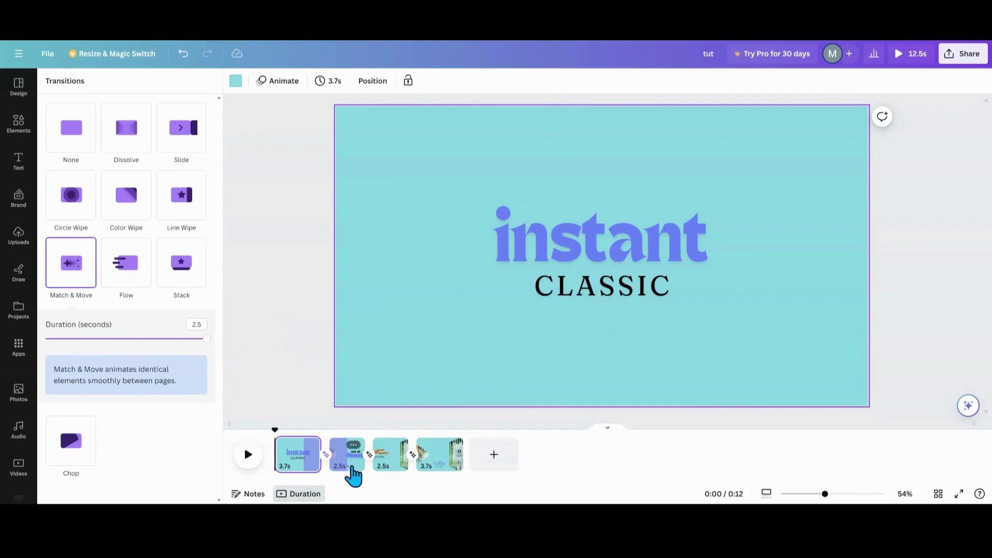
Set the timing of all four pages to 2.6 seconds and play the animation.
{"action": "left_click", "coordinate": [350, 465]}
{"action": "left_click", "coordinate": [331, 89]}
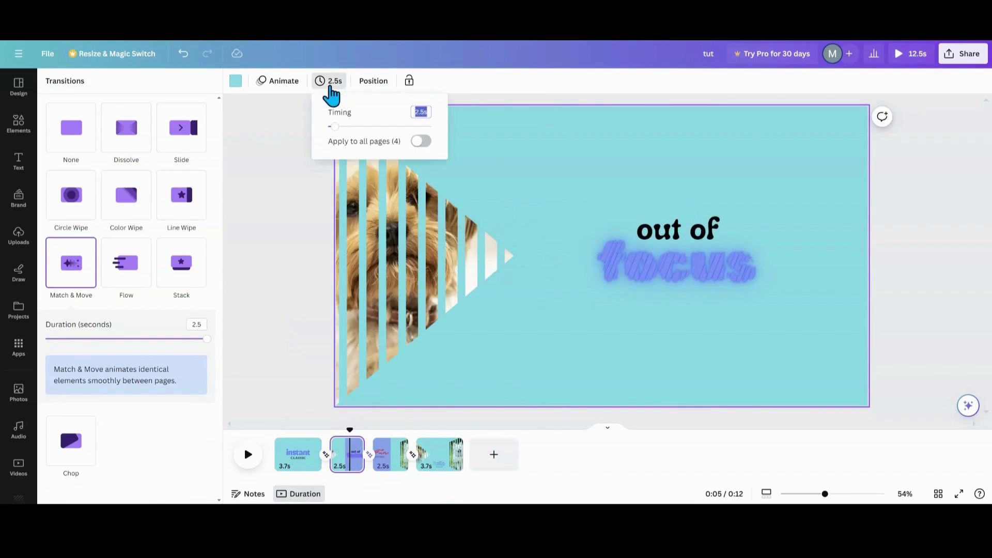
{"action": "left_click", "coordinate": [420, 142]}
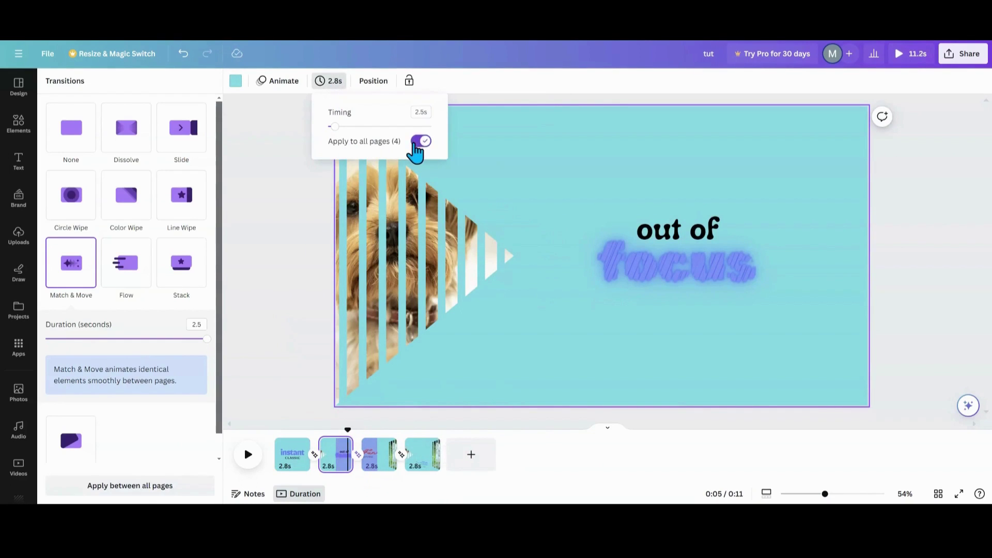
{"action": "left_click", "coordinate": [417, 142]}
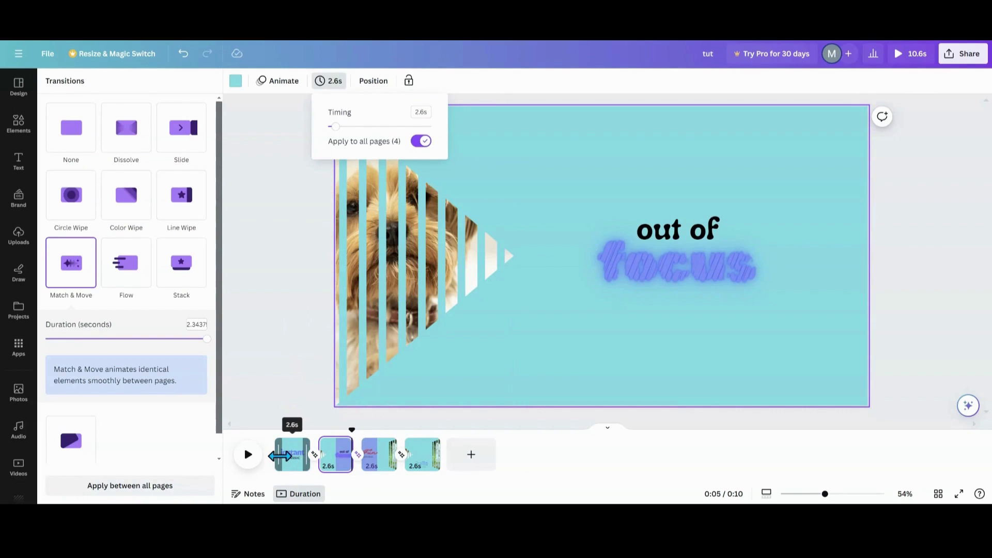
{"action": "left_click", "coordinate": [280, 455]}
{"action": "left_click", "coordinate": [250, 464]}
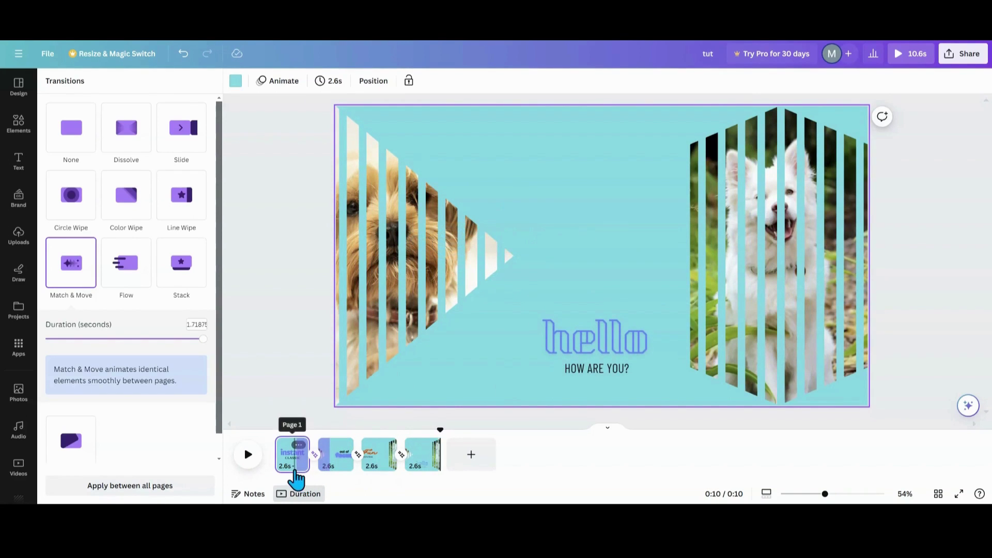
Show the timing of the "instant CLASSIC" text on the first page and trim its clip to 2.6 seconds.
{"action": "left_click", "coordinate": [293, 462]}
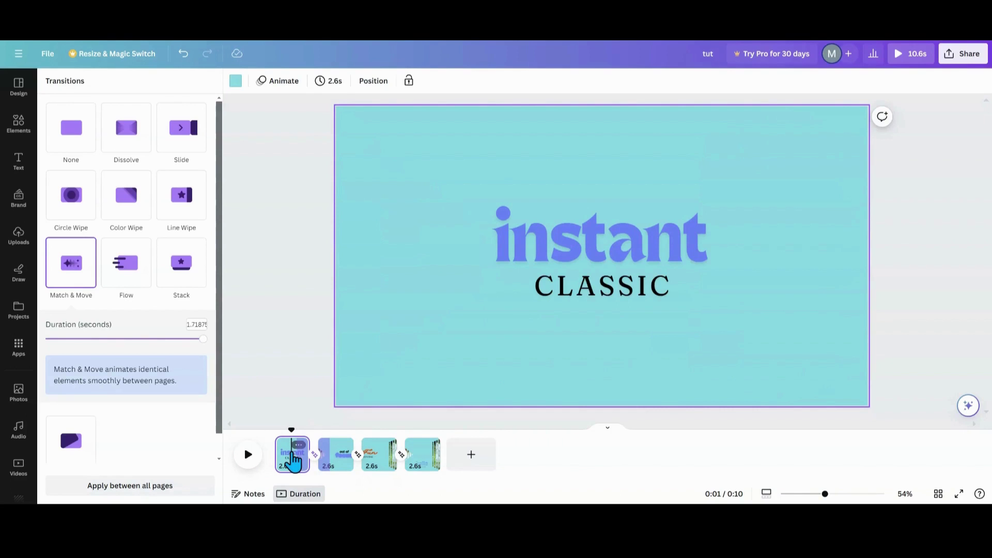
{"action": "left_click", "coordinate": [551, 263]}
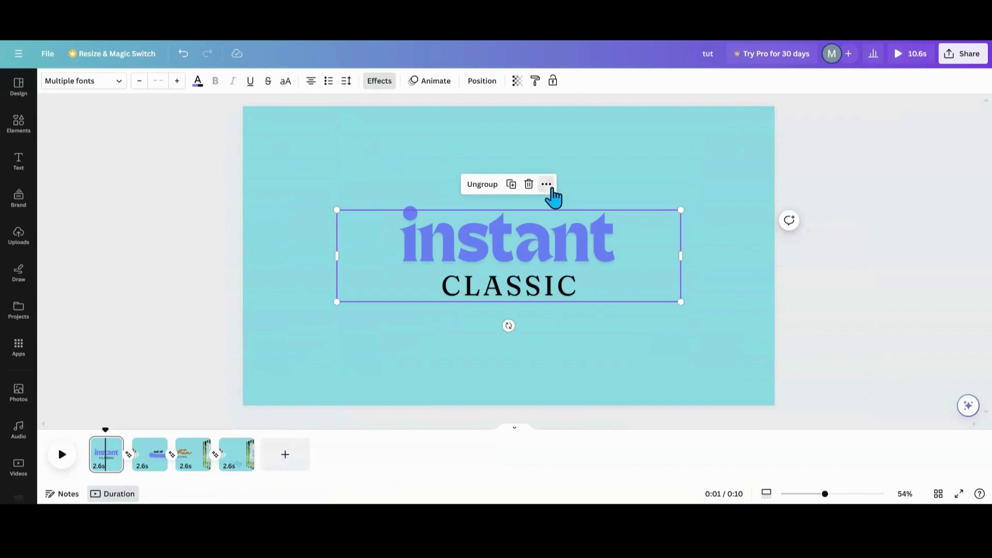
{"action": "left_click", "coordinate": [546, 184]}
{"action": "left_click", "coordinate": [556, 242]}
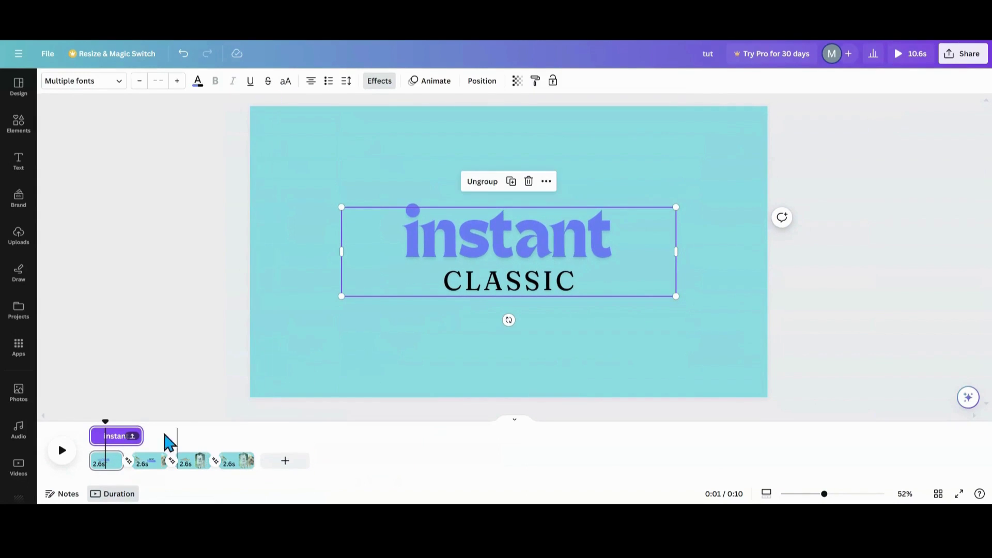
{"action": "left_click_drag", "start_coordinate": [143, 437], "coordinate": [120, 437]}
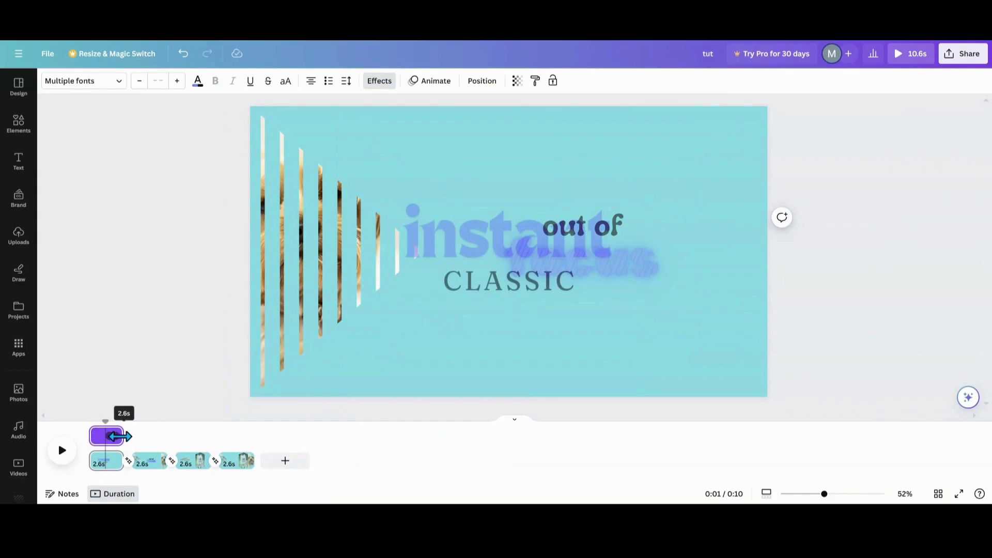
Trim the "out of focus" text clip at both ends to fit within the second page.
{"action": "left_click", "coordinate": [148, 461]}
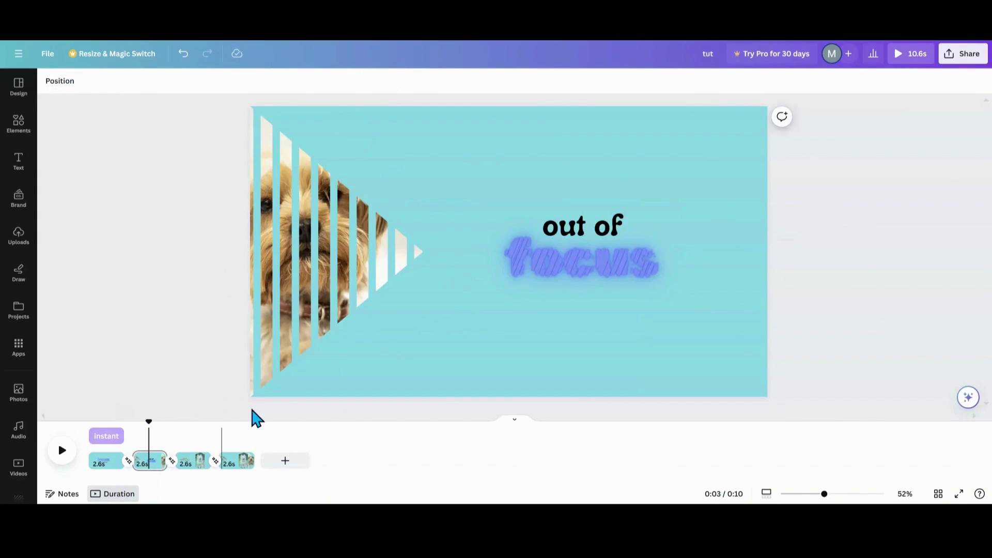
{"action": "left_click", "coordinate": [623, 251]}
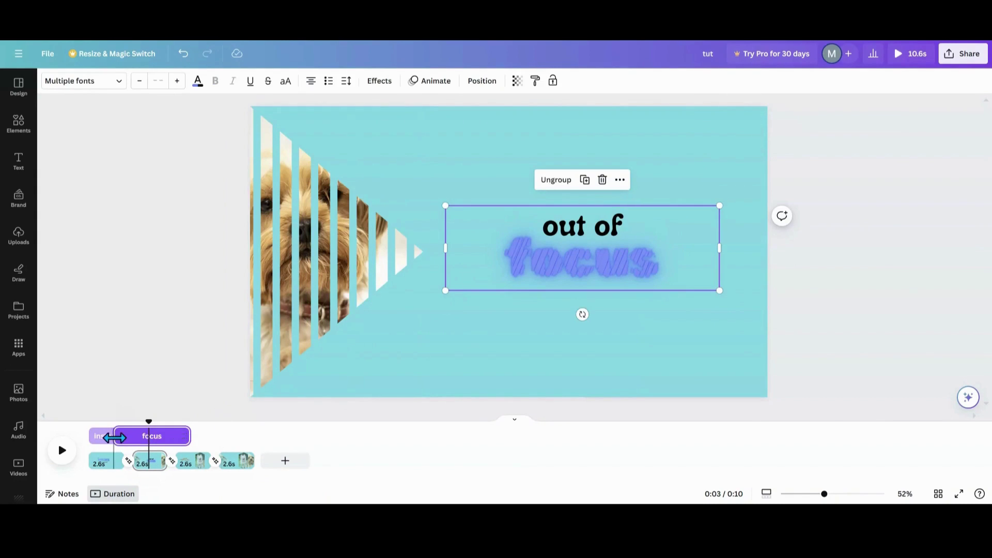
{"action": "left_click_drag", "start_coordinate": [114, 438], "coordinate": [166, 433]}
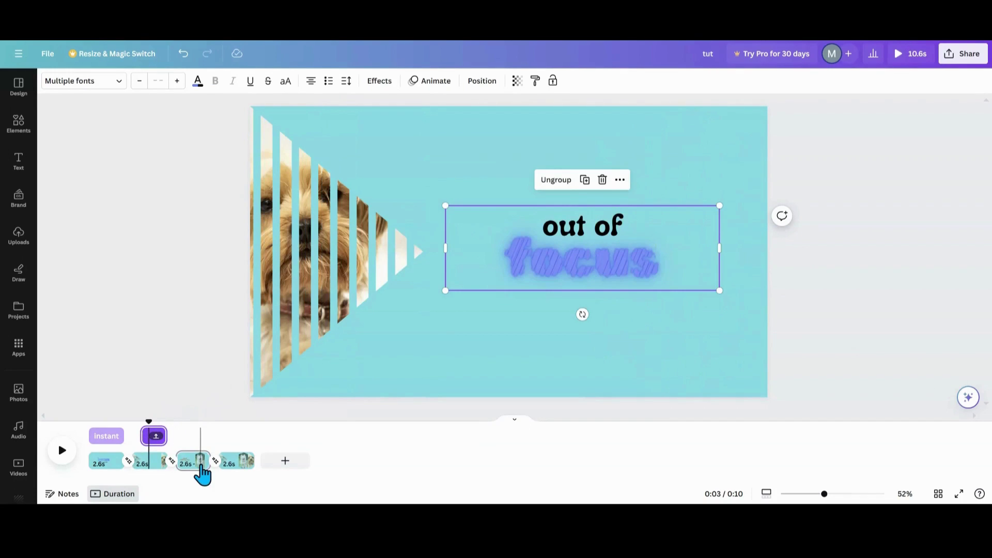
Trim the "Fun HOUSE" text clip at both ends to fit within the third page.
{"action": "left_click", "coordinate": [201, 465]}
{"action": "left_click", "coordinate": [429, 261]}
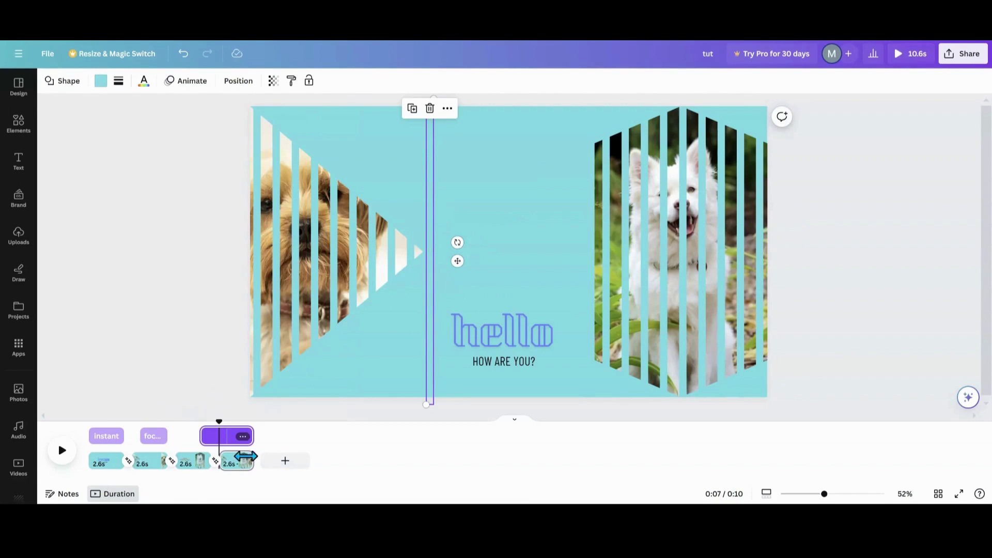
{"action": "left_click", "coordinate": [195, 468]}
{"action": "left_click", "coordinate": [370, 266]}
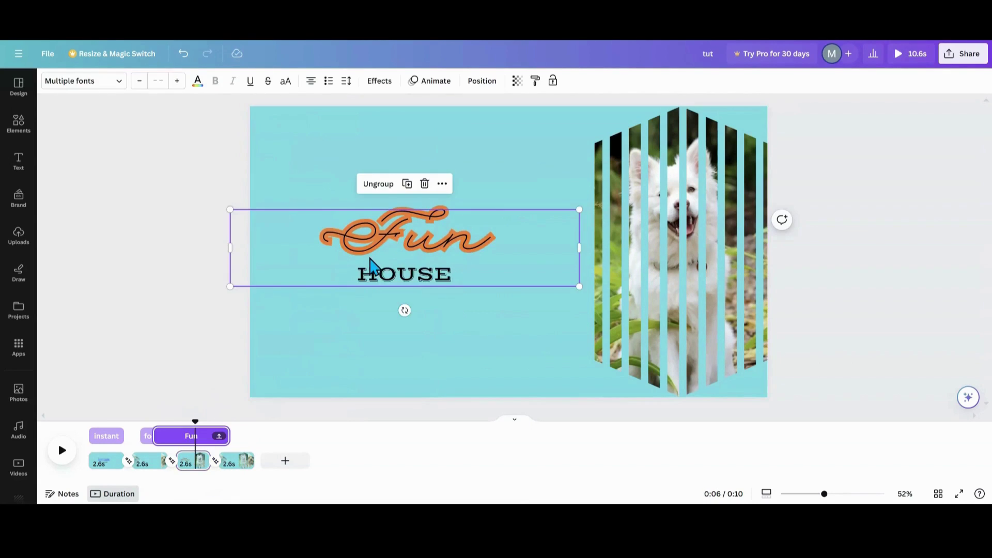
{"action": "left_click_drag", "start_coordinate": [161, 436], "coordinate": [211, 443]}
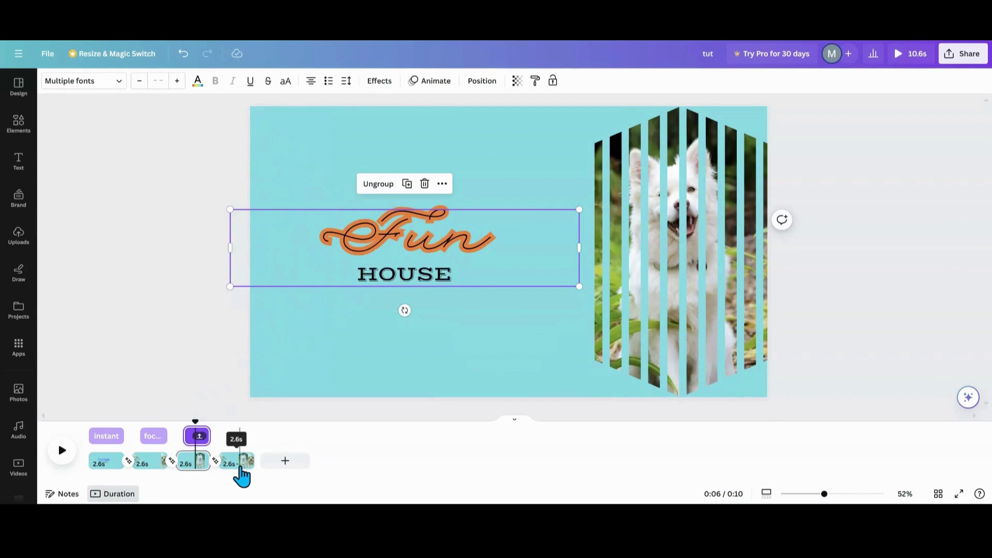
Trim the start of the "hello HOW ARE YOU?" text clip to fit within the fourth page and play the animation.
{"action": "left_click", "coordinate": [239, 465]}
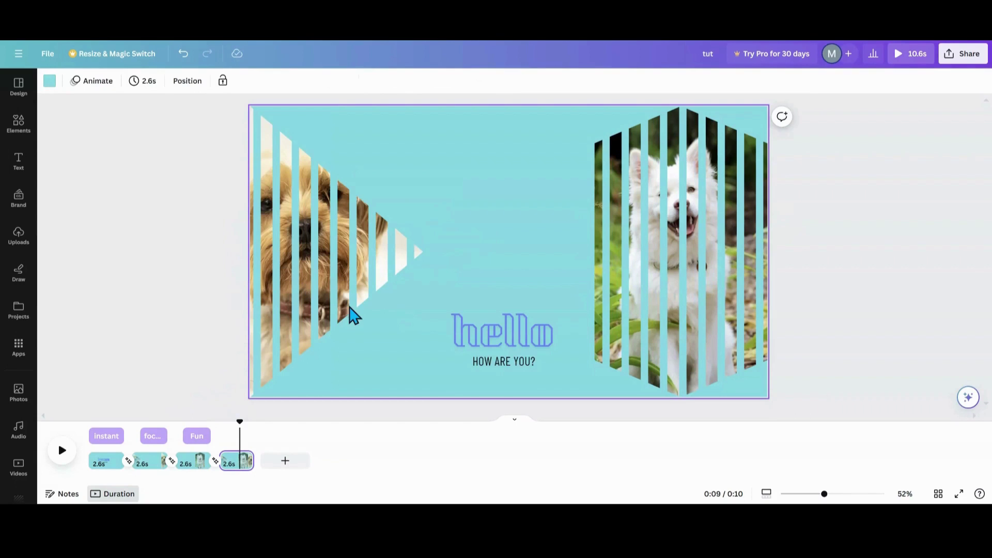
{"action": "left_click", "coordinate": [493, 349]}
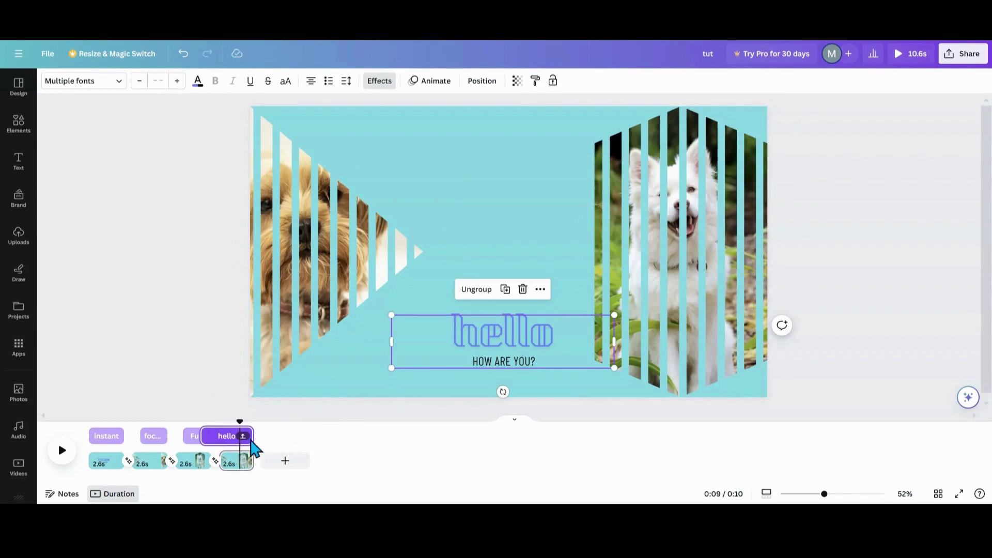
{"action": "left_click_drag", "start_coordinate": [203, 437], "coordinate": [231, 439]}
{"action": "left_click", "coordinate": [62, 452]}
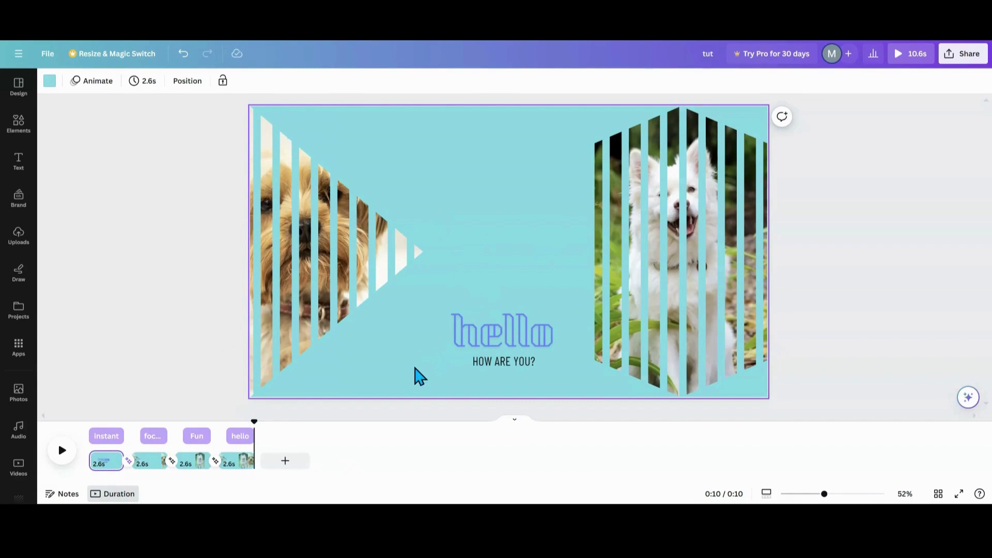
Hide the element timing through the "hello HOW ARE YOU?" text group on the fourth page.
{"action": "left_click", "coordinate": [475, 353]}
{"action": "left_click", "coordinate": [540, 290]}
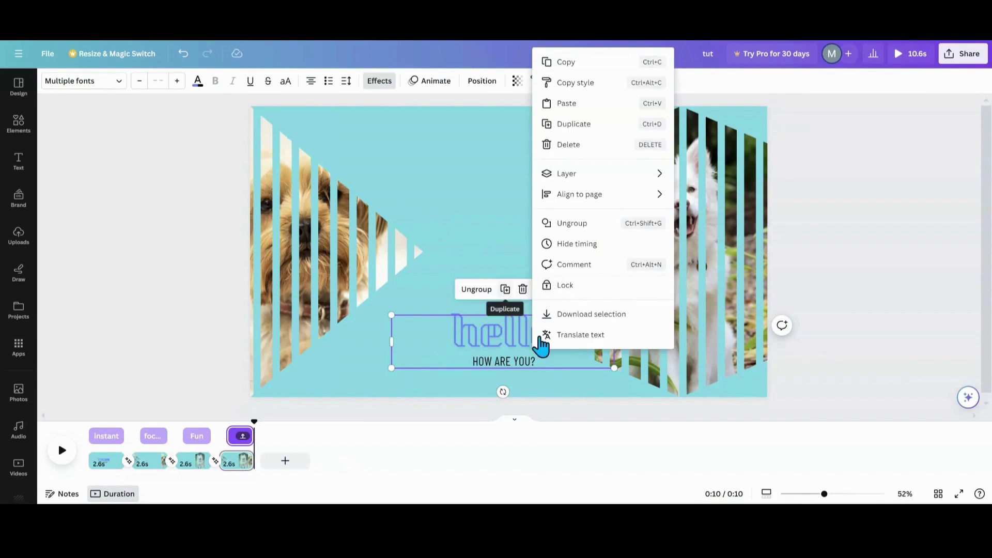
{"action": "left_click", "coordinate": [592, 248]}
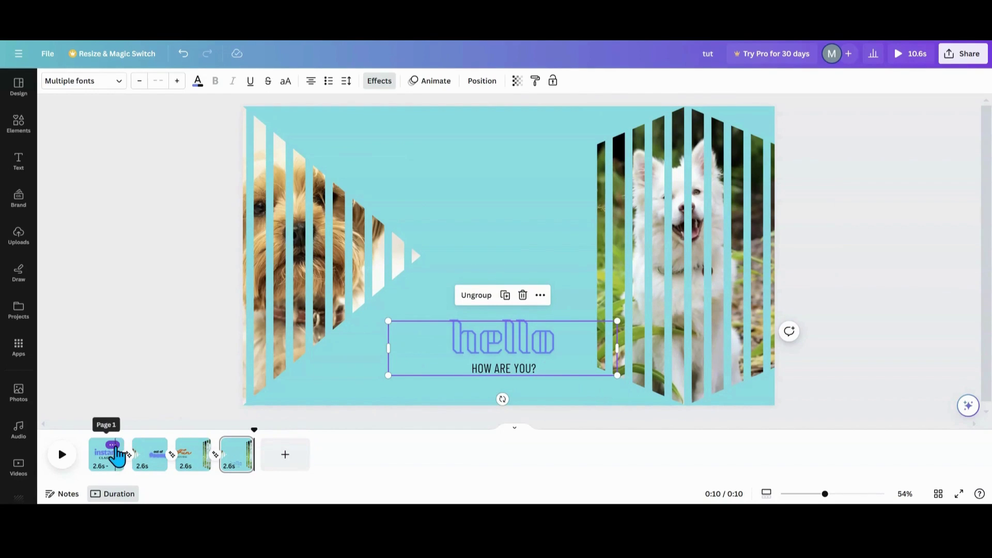
Duplicate the first page and move the copy to the end of the timeline.
{"action": "left_click", "coordinate": [114, 446]}
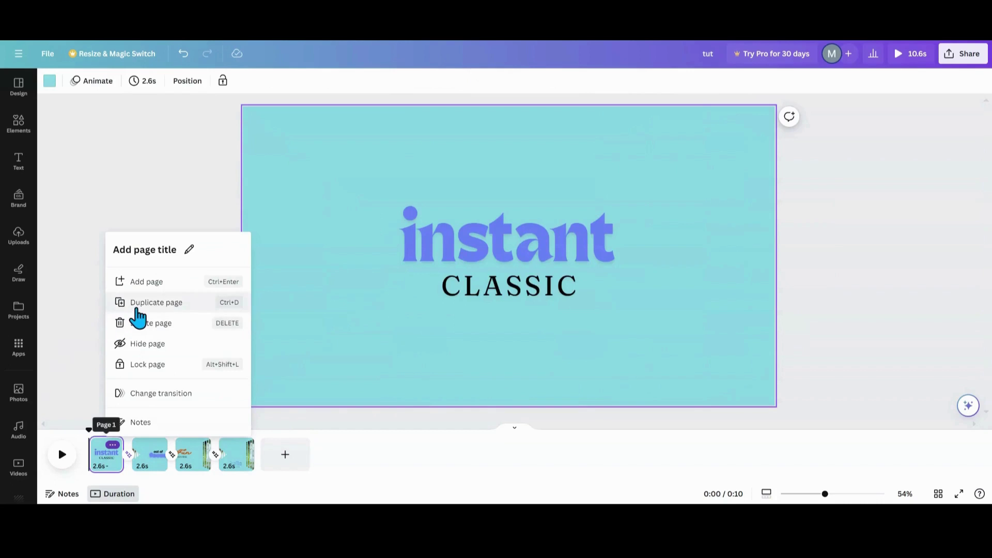
{"action": "left_click", "coordinate": [138, 303]}
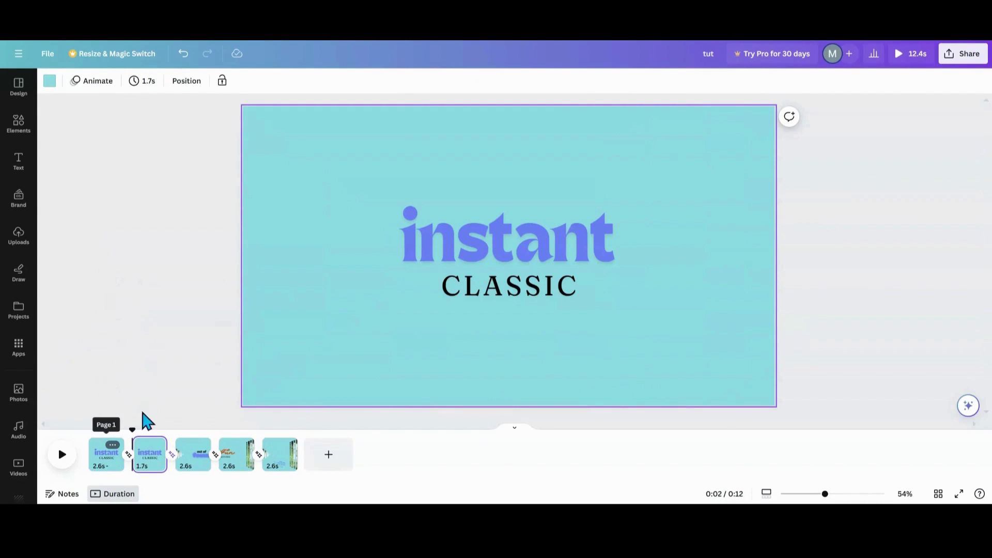
{"action": "left_click_drag", "start_coordinate": [148, 468], "coordinate": [306, 469]}
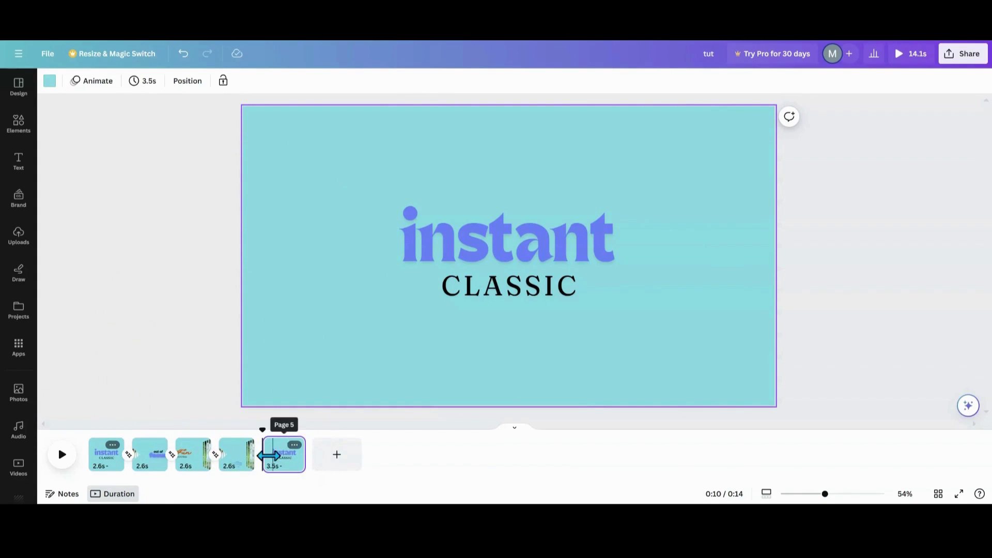
{"action": "left_click", "coordinate": [479, 277]}
{"action": "left_click", "coordinate": [514, 254]}
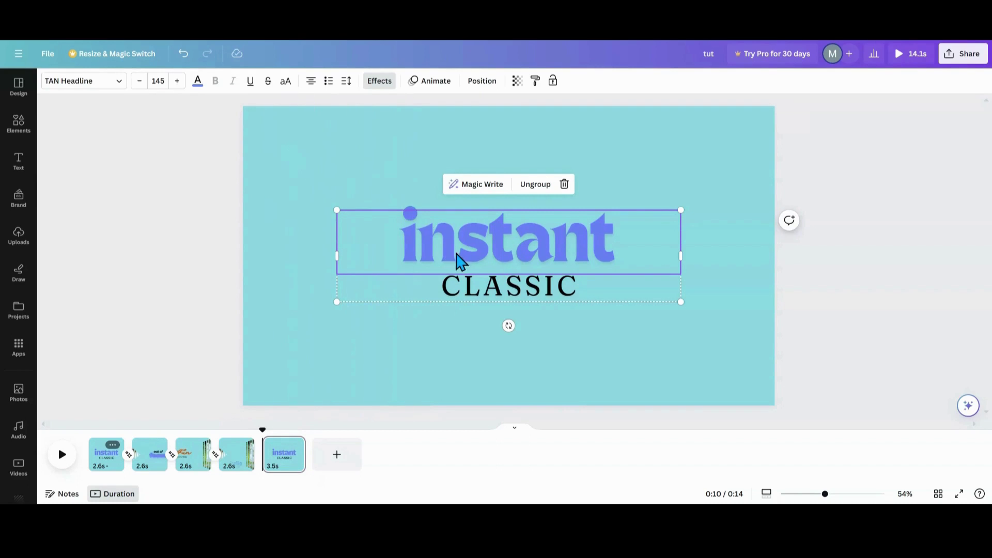
{"action": "double_click", "coordinate": [456, 253]}
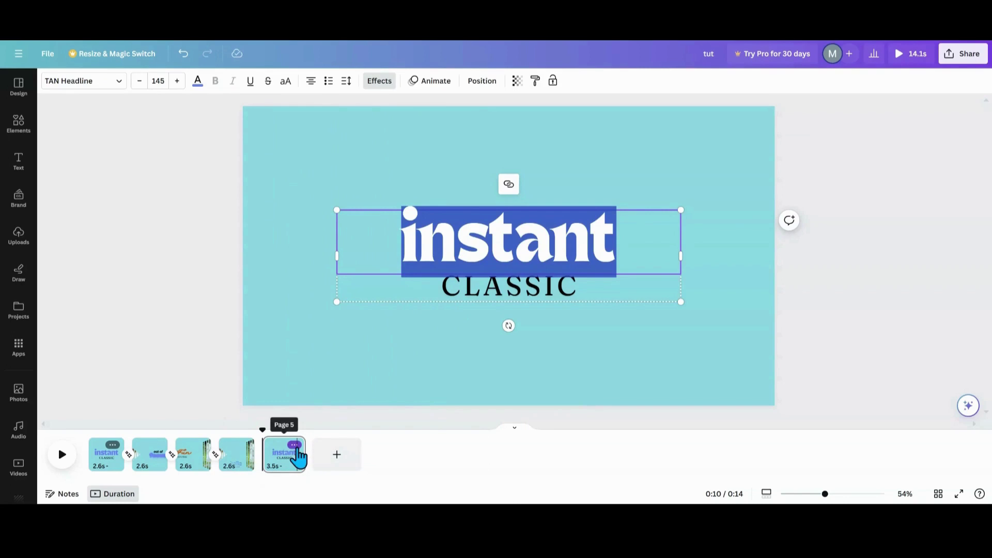
Duplicate the closing "instant CLASSIC" page.
{"action": "left_click", "coordinate": [286, 445]}
{"action": "left_click", "coordinate": [329, 305]}
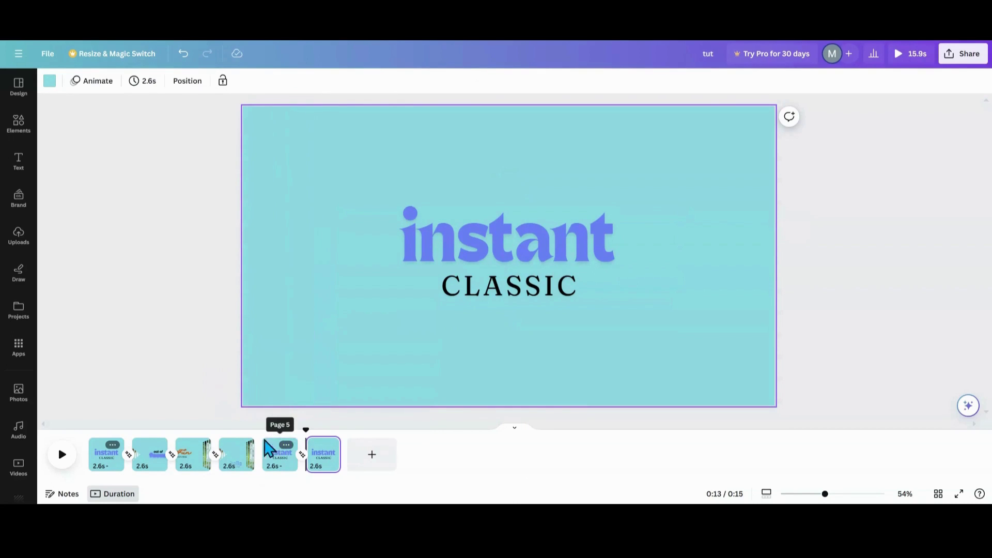
Delete the fourth page with both dog photos and play the animation from the third page.
{"action": "left_click", "coordinate": [243, 445]}
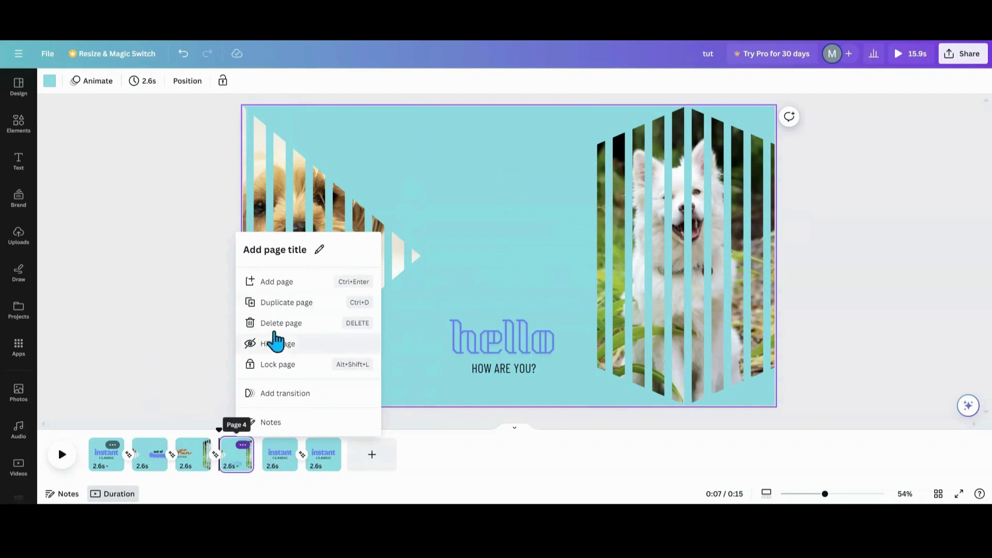
{"action": "left_click", "coordinate": [280, 324]}
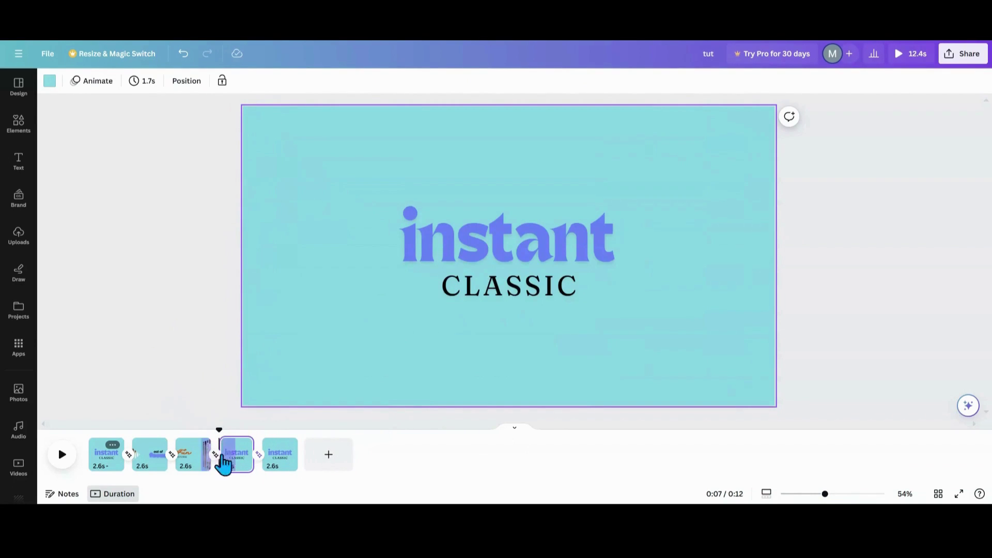
{"action": "left_click", "coordinate": [190, 465]}
{"action": "left_click", "coordinate": [62, 455]}
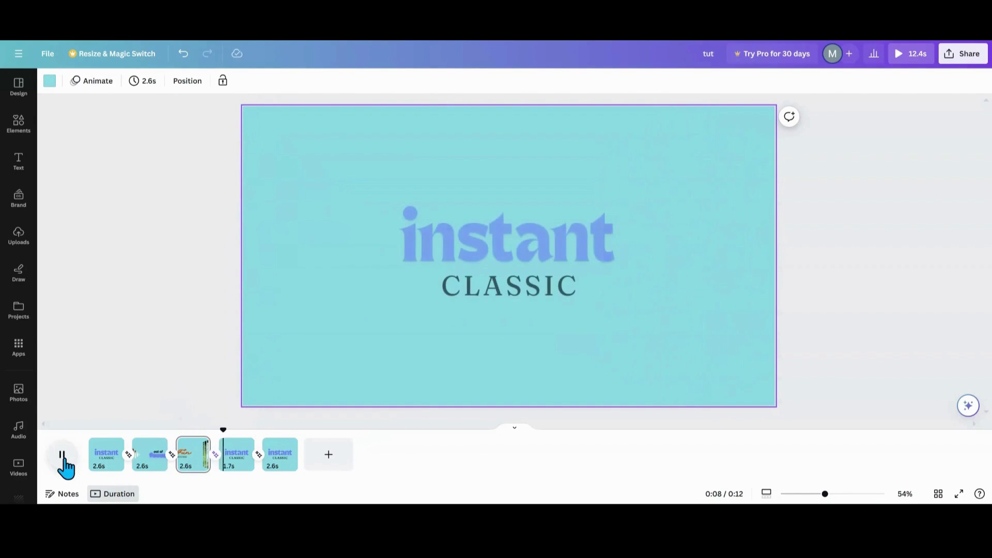
Select all the bars on the last page and recolor them pink.
{"action": "left_click", "coordinate": [279, 465]}
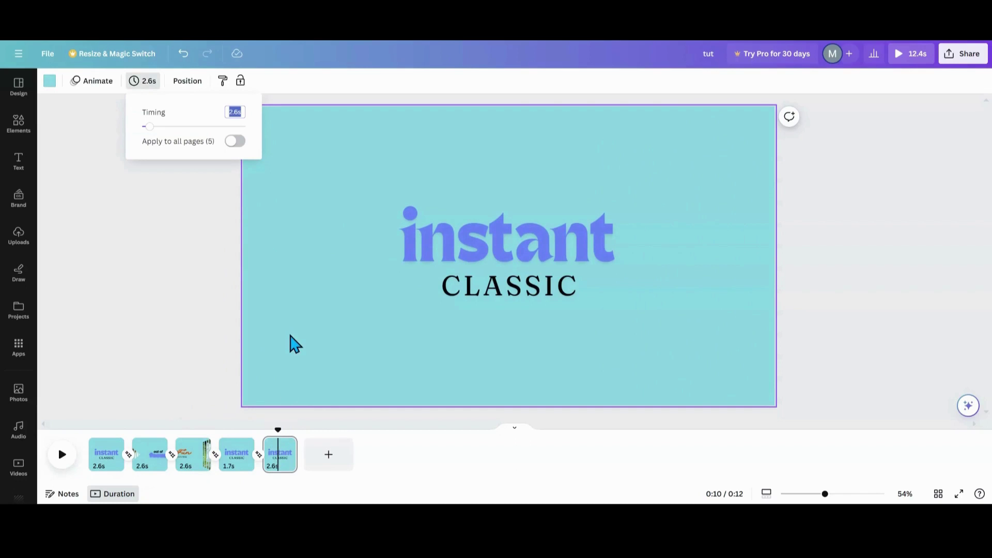
{"action": "left_click", "coordinate": [339, 199]}
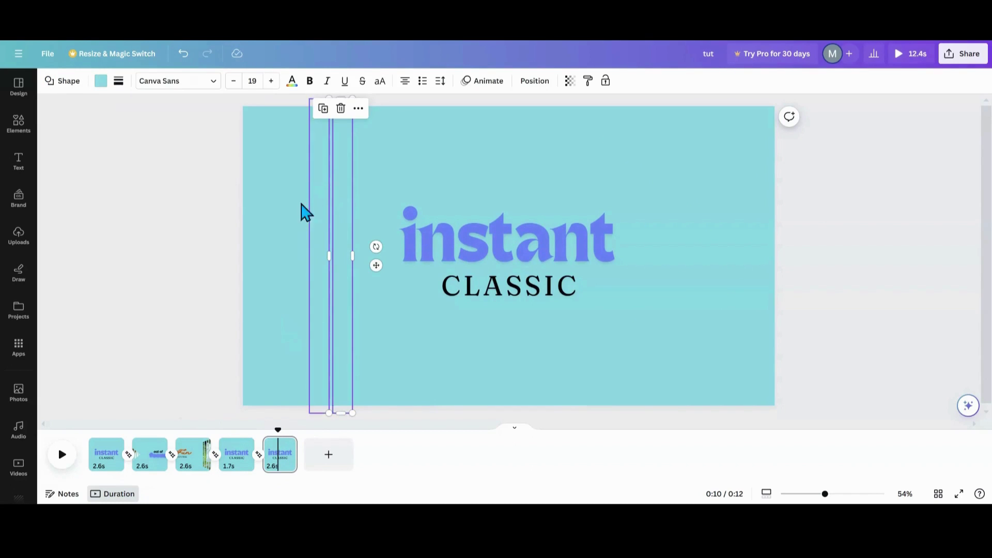
{"action": "left_click_drag", "start_coordinate": [209, 150], "coordinate": [777, 137]}
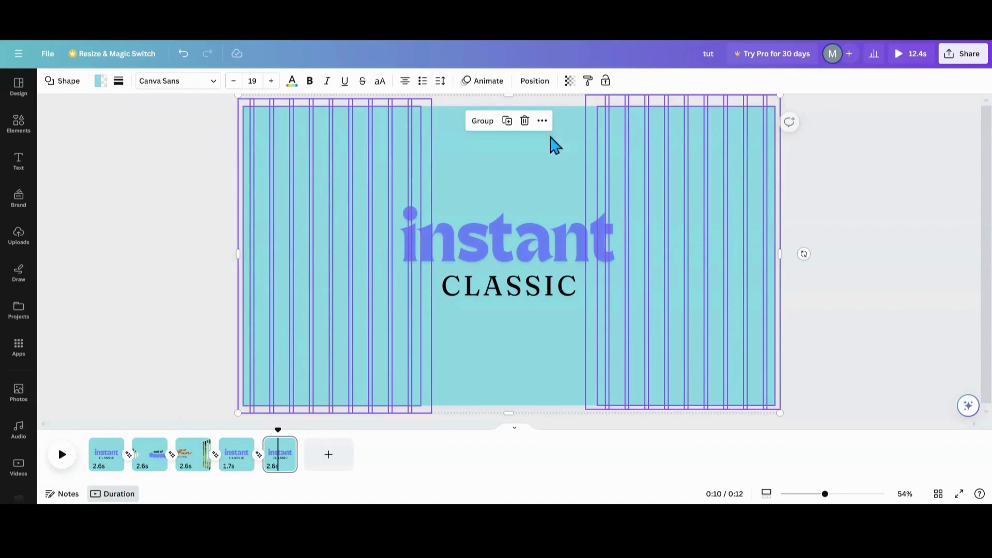
{"action": "left_click", "coordinate": [101, 83]}
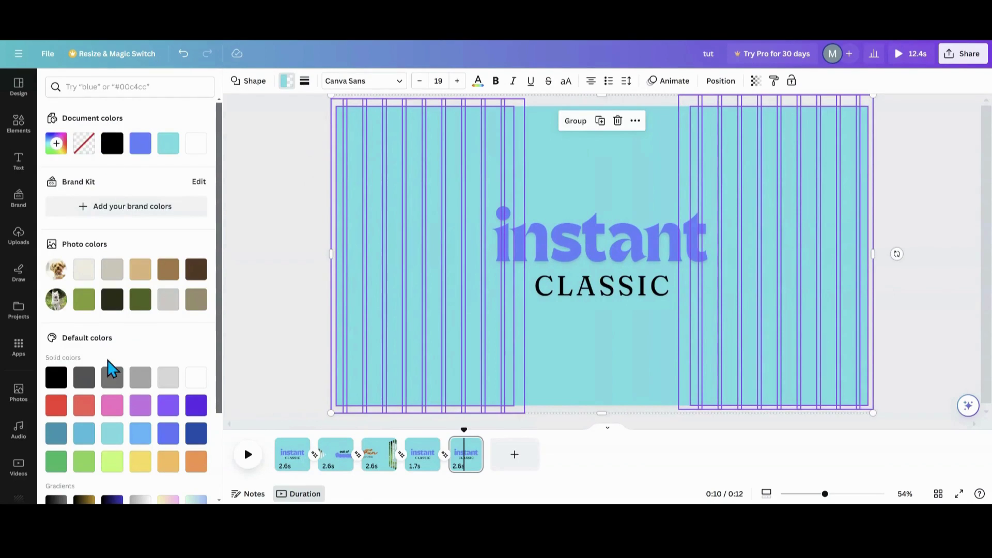
{"action": "left_click", "coordinate": [112, 405]}
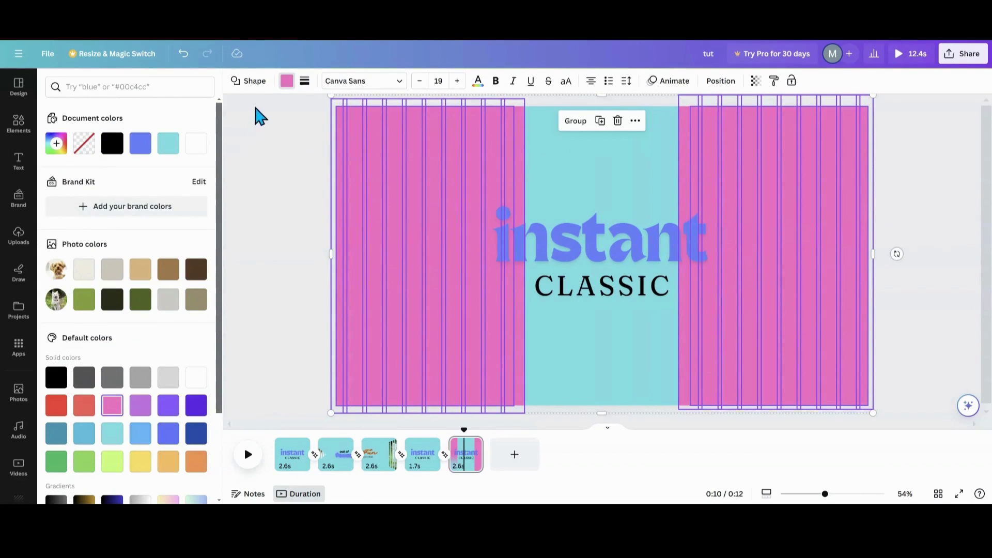
Recolor the last page's background pink to match its bars and show the page's layers.
{"action": "left_click", "coordinate": [566, 147]}
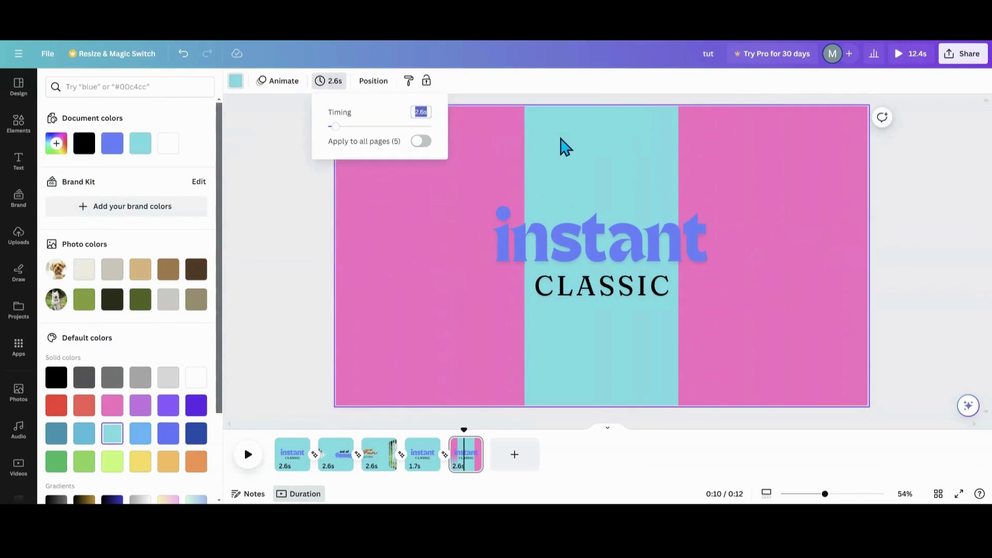
{"action": "left_click", "coordinate": [566, 148]}
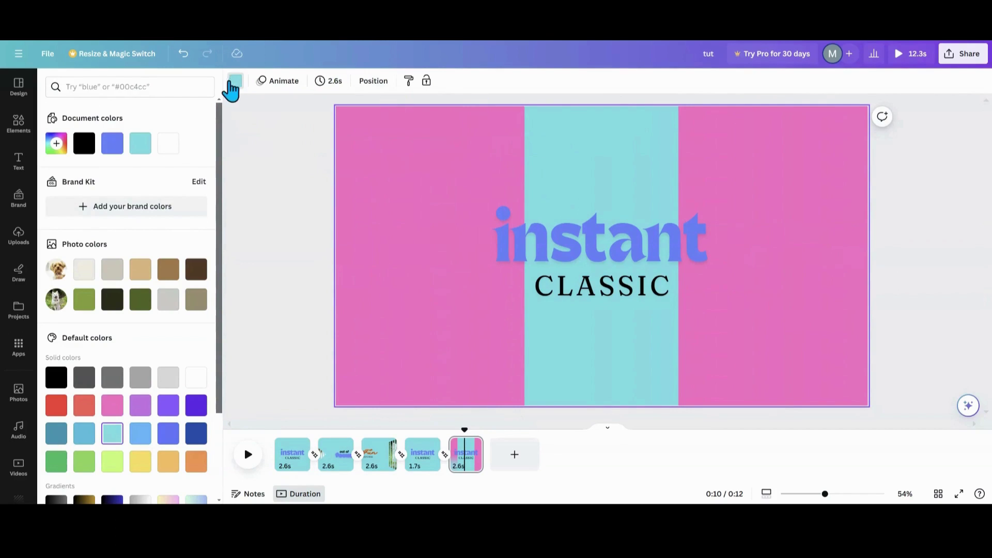
{"action": "left_click", "coordinate": [112, 406]}
{"action": "left_click", "coordinate": [274, 278]}
{"action": "left_click", "coordinate": [373, 81]}
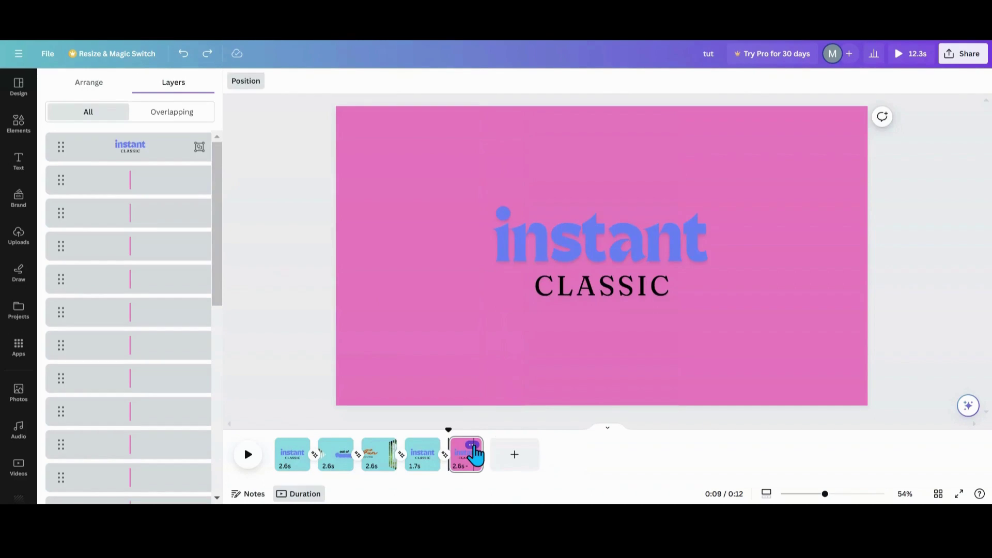
Duplicate the pink "instant CLASSIC" page and delete the wide bars covering the winter photo on the copy, keeping the photo.
{"action": "right_click", "coordinate": [465, 455]}
{"action": "left_click", "coordinate": [518, 305]}
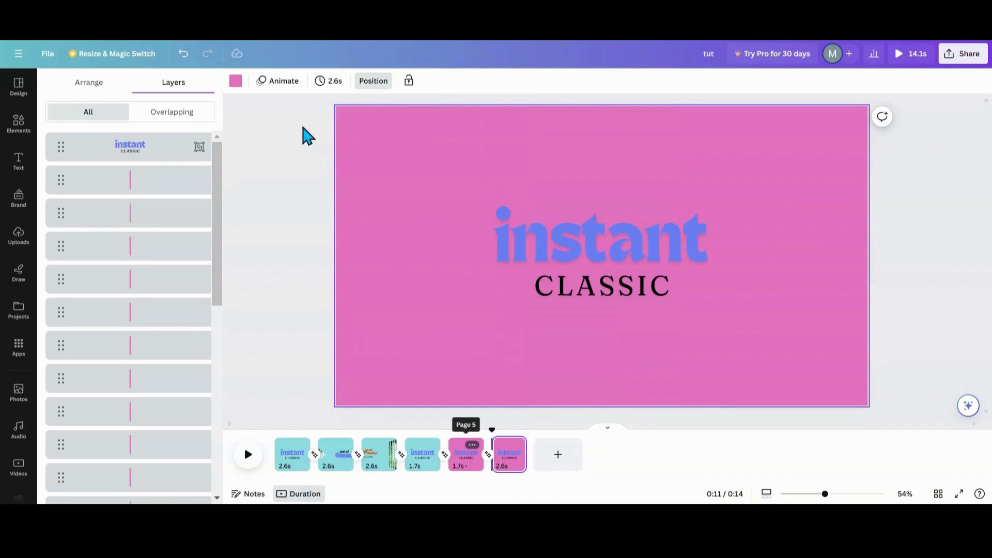
{"action": "left_click_drag", "start_coordinate": [303, 128], "coordinate": [517, 190]}
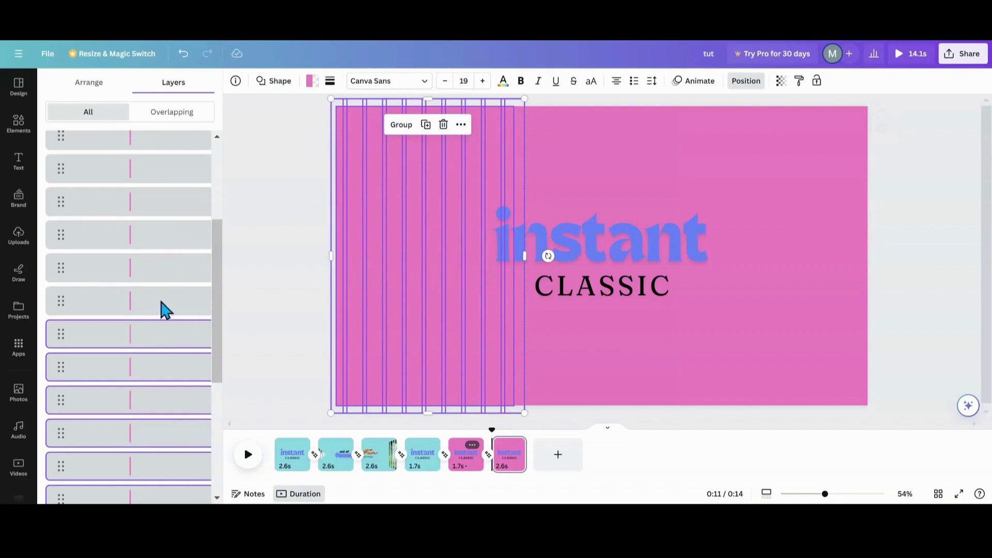
{"action": "scroll", "coordinate": [161, 320], "scroll_direction": "down", "scroll_amount": 2}
{"action": "scroll", "coordinate": [156, 297], "scroll_direction": "down", "scroll_amount": 2}
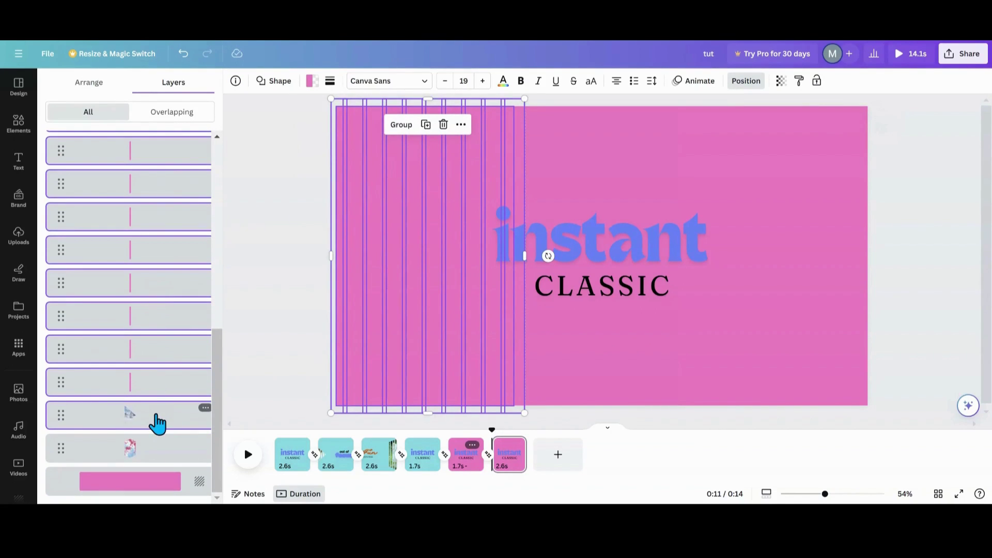
{"action": "left_click", "coordinate": [443, 126]}
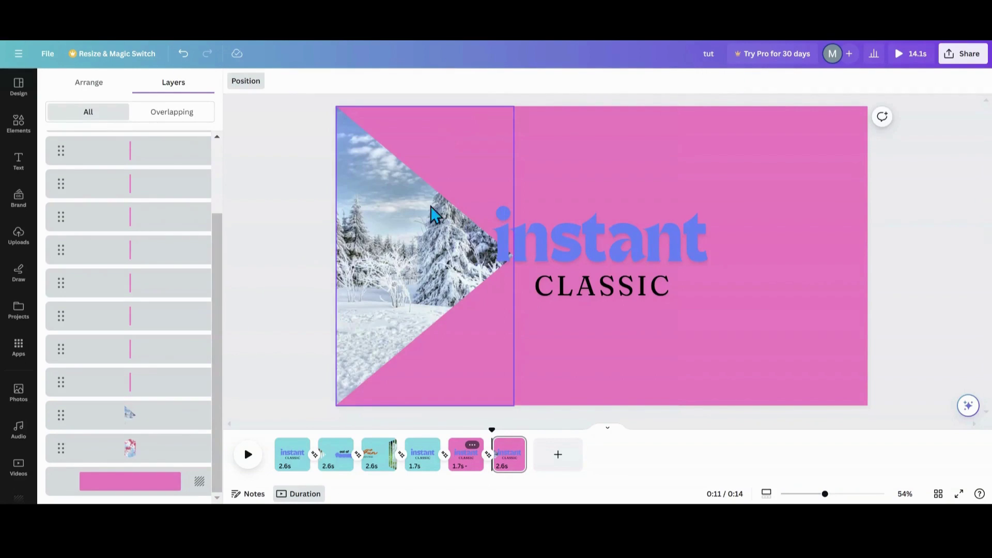
Copy only the thin bars over the dog photo on the "out of focus" page and paste them over the last page's winter photo.
{"action": "left_click", "coordinate": [328, 466]}
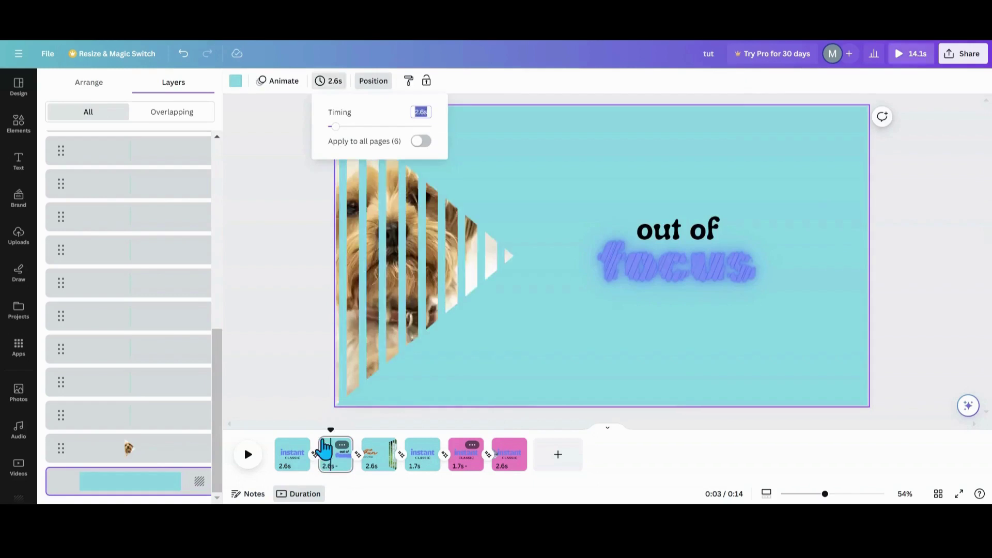
{"action": "left_click", "coordinate": [265, 198]}
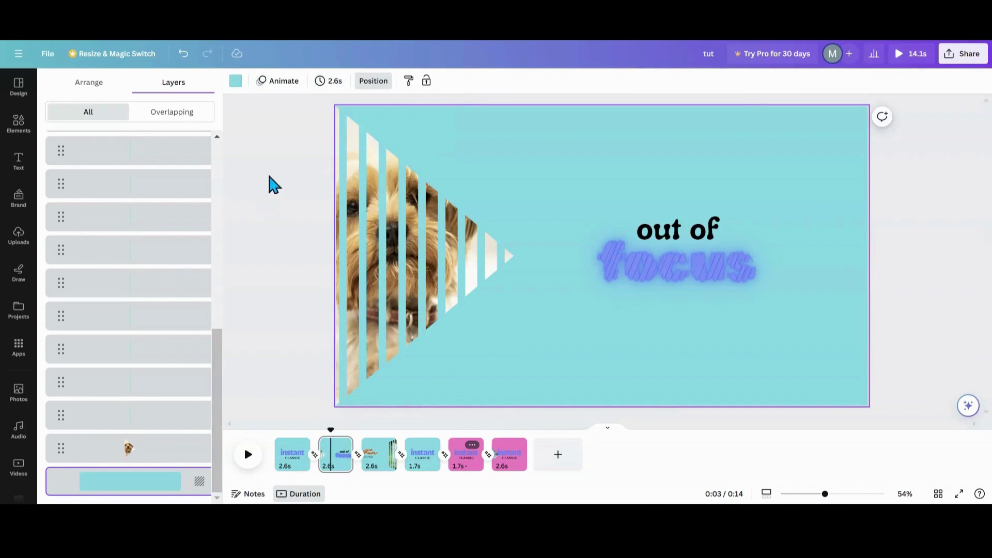
{"action": "left_click_drag", "start_coordinate": [269, 175], "coordinate": [526, 208]}
{"action": "scroll", "coordinate": [154, 401], "scroll_direction": "down", "scroll_amount": 3}
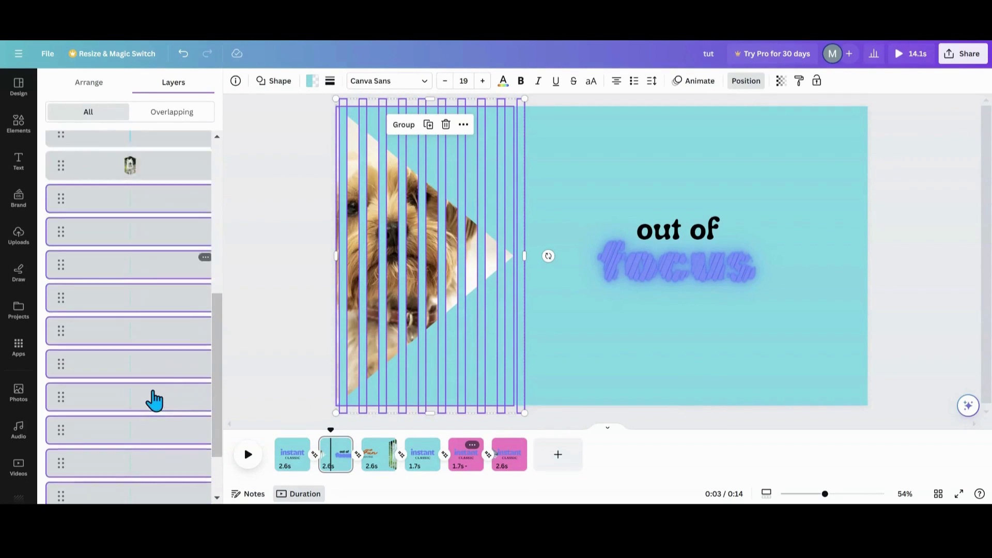
{"action": "scroll", "coordinate": [154, 400], "scroll_direction": "down", "scroll_amount": 3}
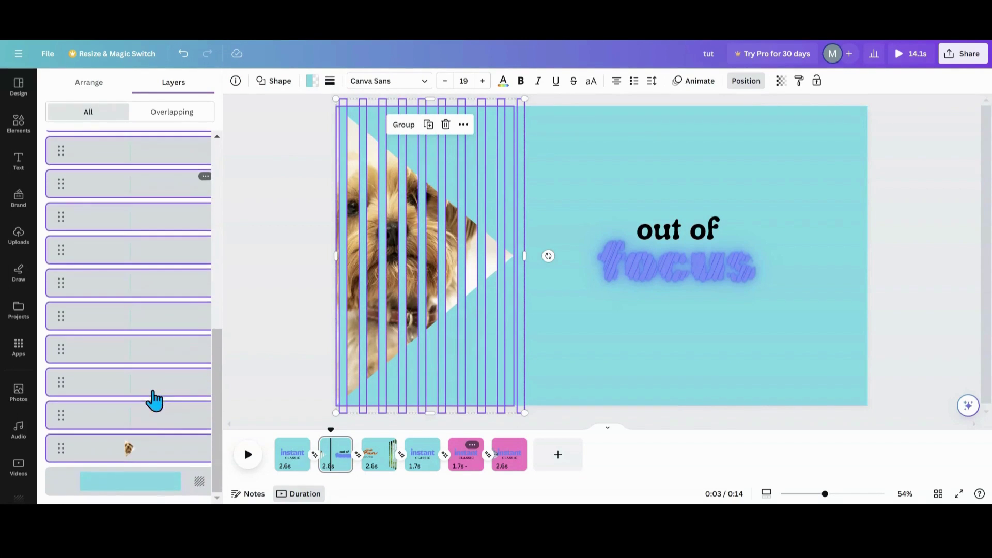
{"action": "left_click", "coordinate": [142, 457], "text": "shift"}
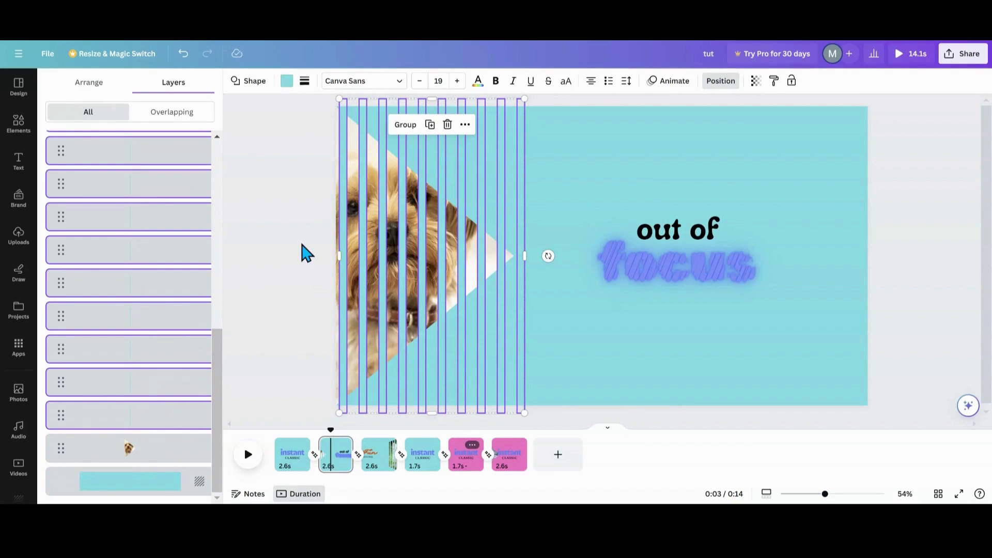
{"action": "left_click", "coordinate": [508, 466]}
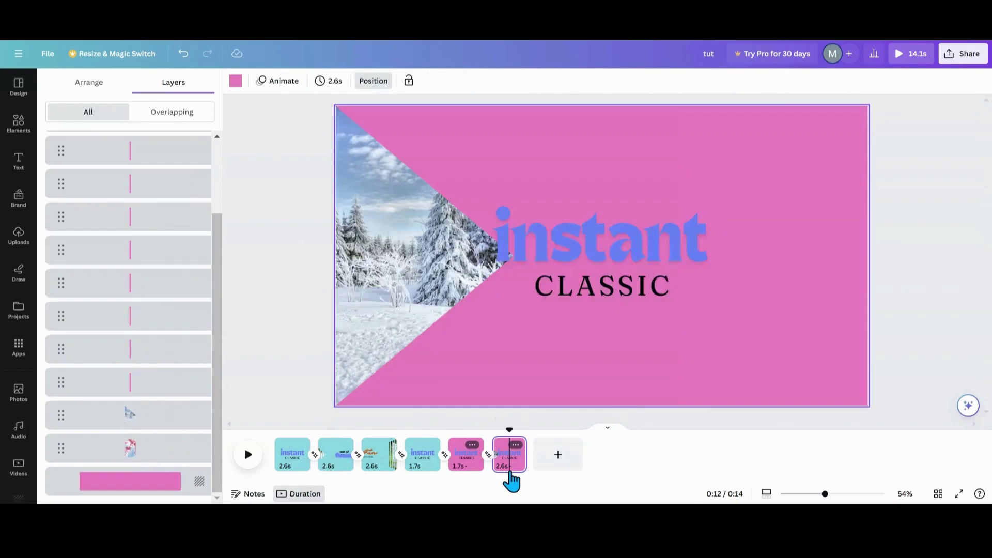
{"action": "left_click", "coordinate": [406, 291]}
{"action": "key", "text": "ctrl+v"}
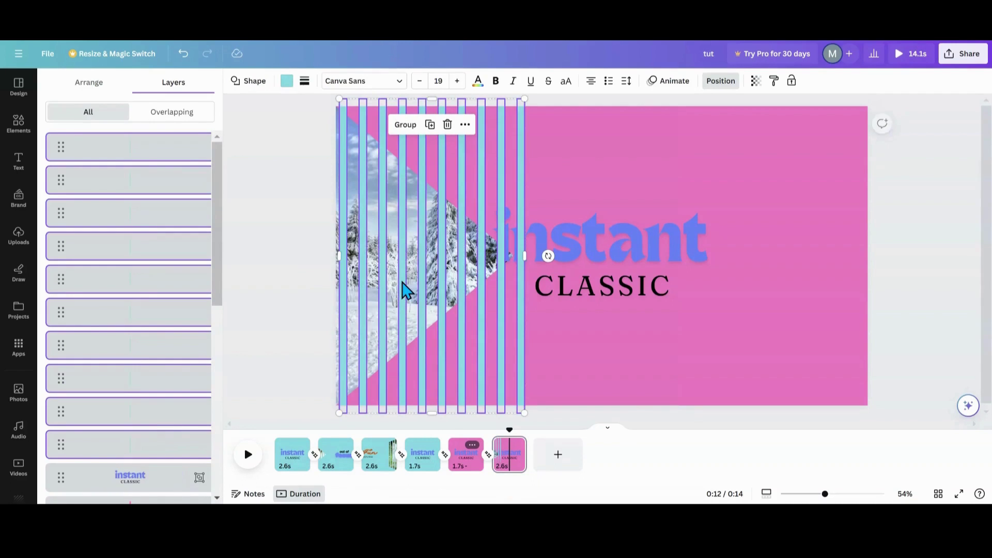
Recolor the pasted thin bars over the winter photo pink.
{"action": "left_click", "coordinate": [288, 83]}
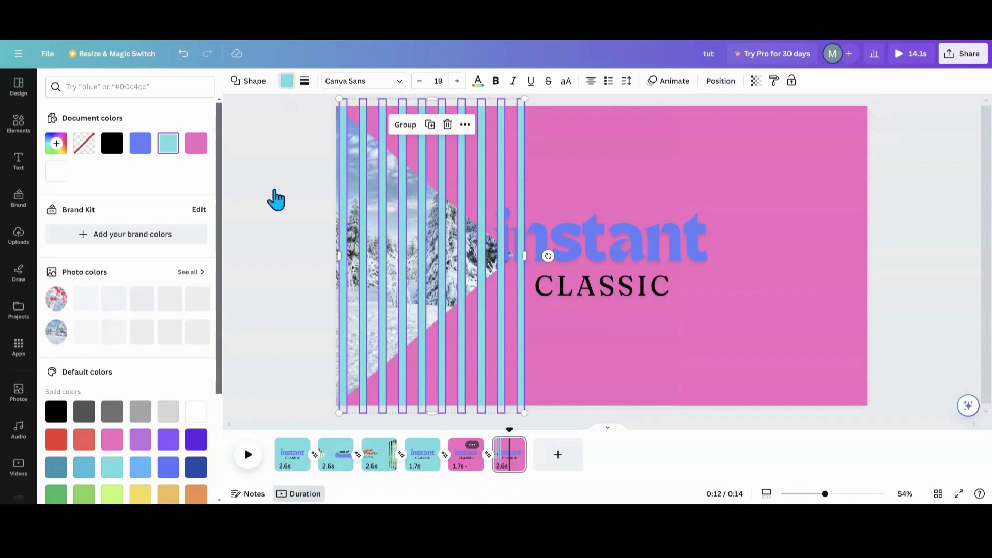
{"action": "left_click", "coordinate": [197, 145]}
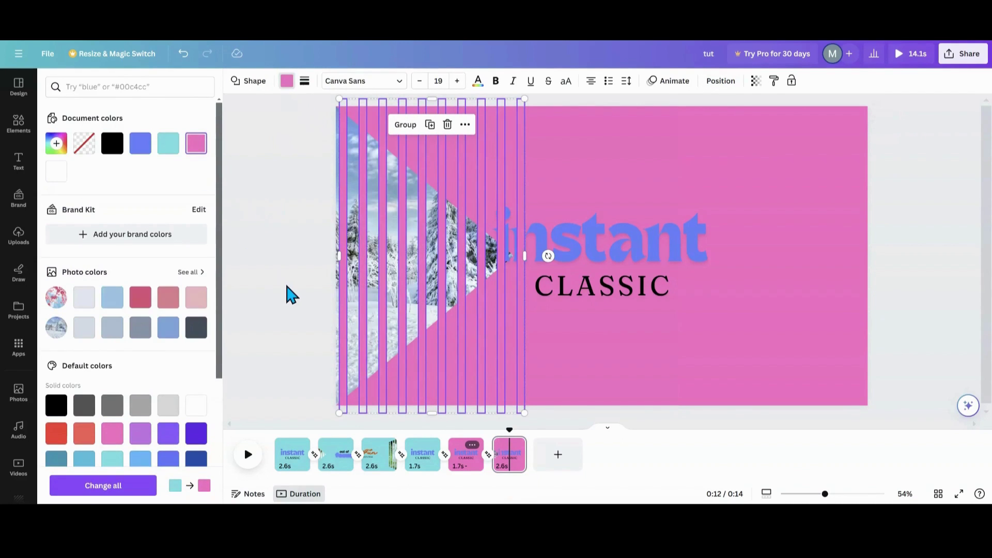
{"action": "left_click", "coordinate": [483, 295]}
Delete the "instant" and "CLASSIC" texts from the winter photo page.
{"action": "left_click", "coordinate": [597, 246]}
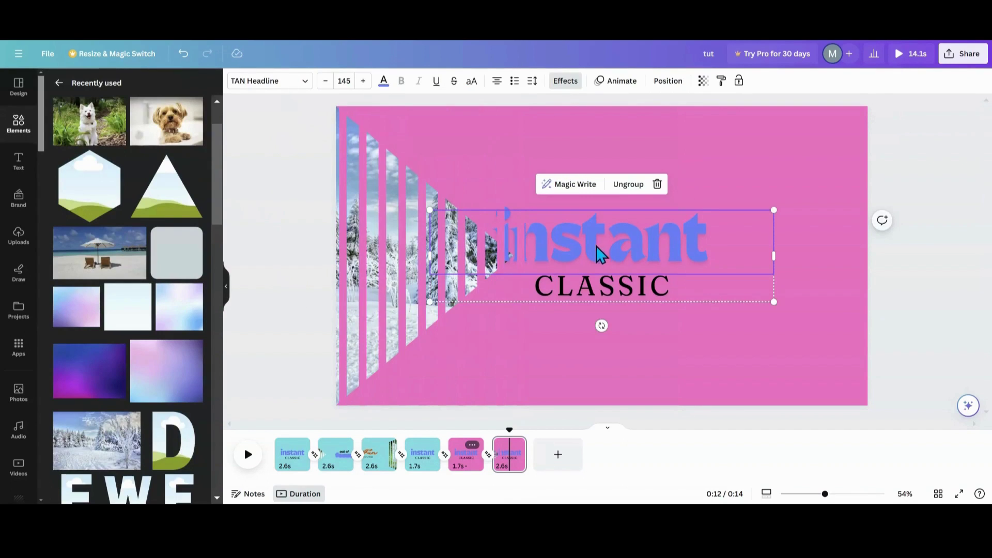
{"action": "left_click", "coordinate": [657, 184]}
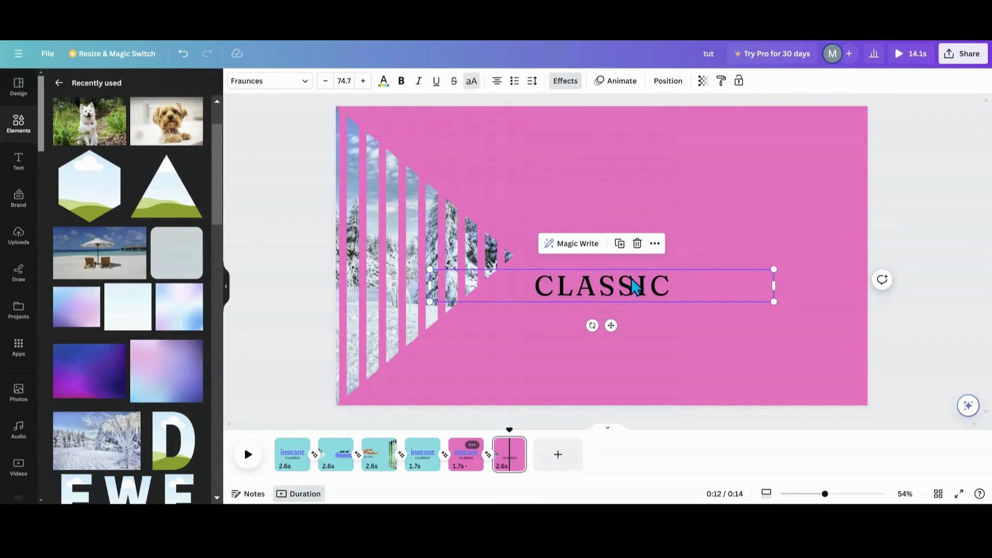
{"action": "left_click", "coordinate": [637, 244]}
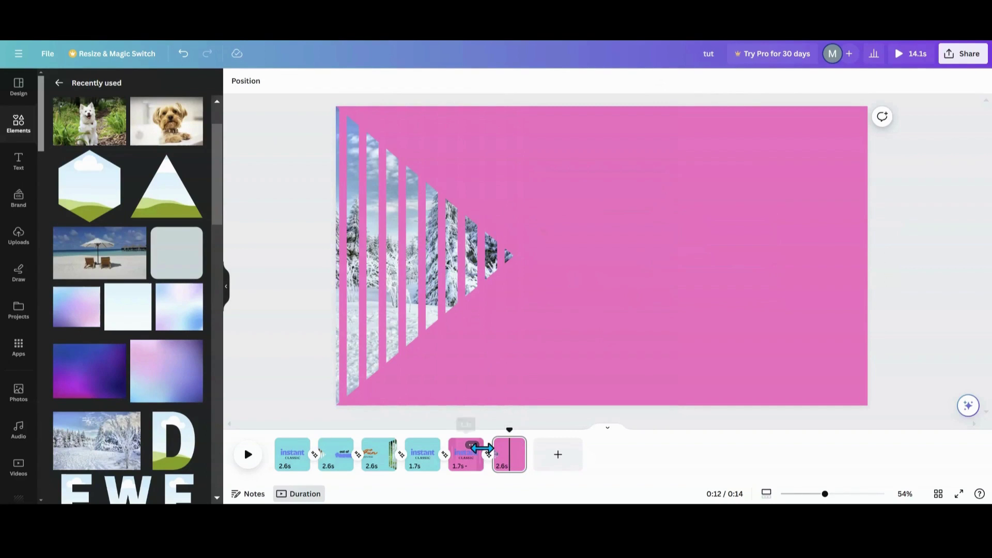
Duplicate the fifth page, the pink "instant CLASSIC" one, and move the copy to the end of the timeline.
{"action": "left_click", "coordinate": [472, 446]}
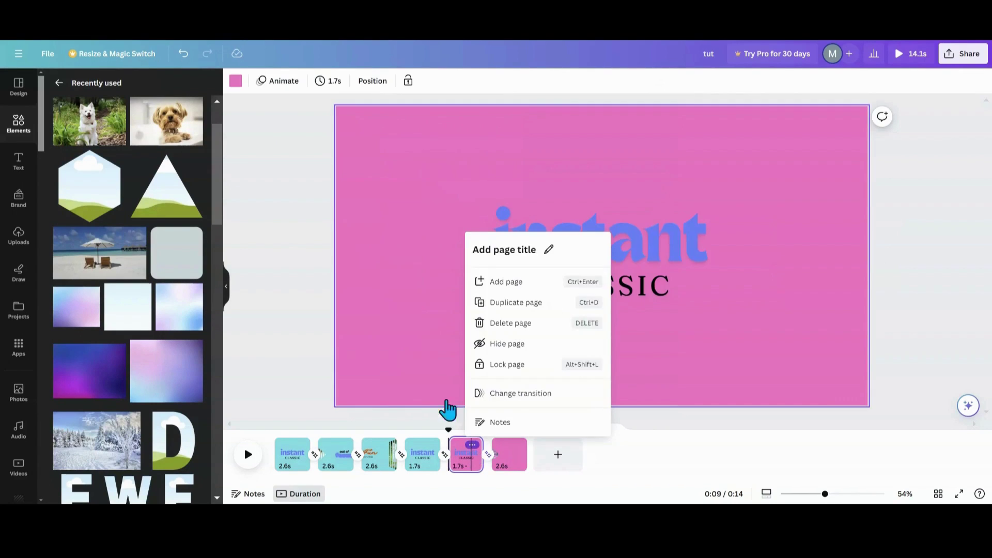
{"action": "left_click", "coordinate": [502, 303]}
{"action": "left_click_drag", "start_coordinate": [510, 455], "coordinate": [581, 465]}
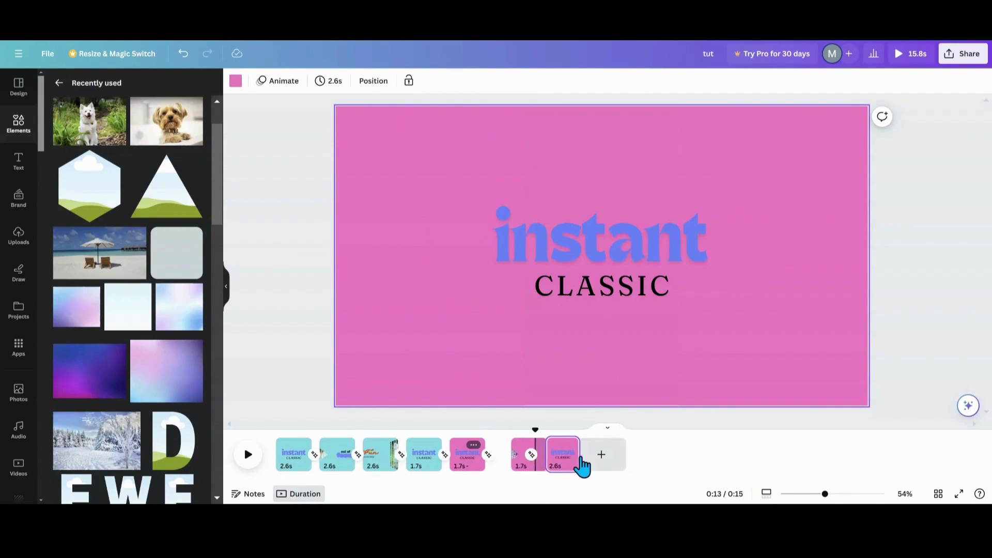
Delete the "instant" and "CLASSIC" texts from the new last page.
{"action": "left_click", "coordinate": [562, 264]}
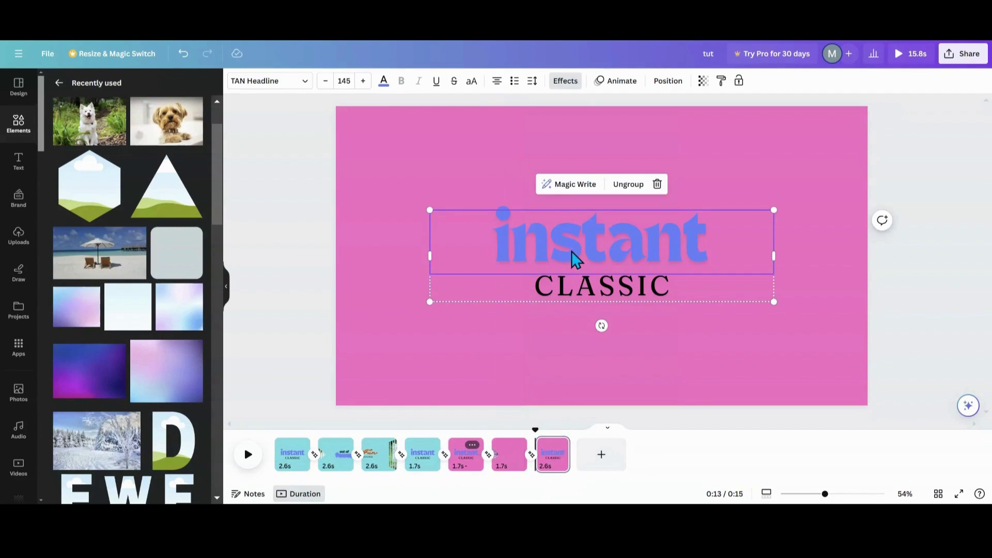
{"action": "left_click", "coordinate": [657, 185]}
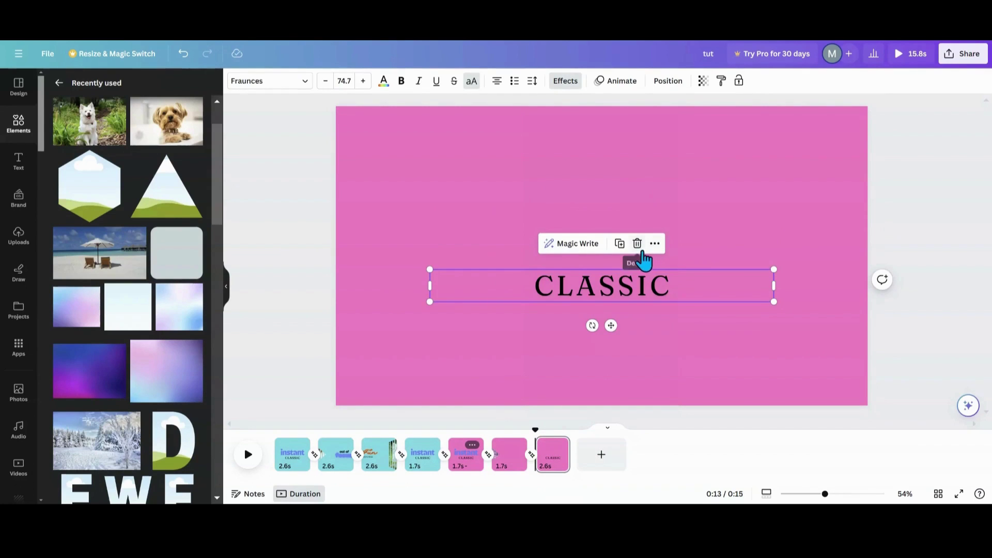
{"action": "left_click", "coordinate": [639, 246]}
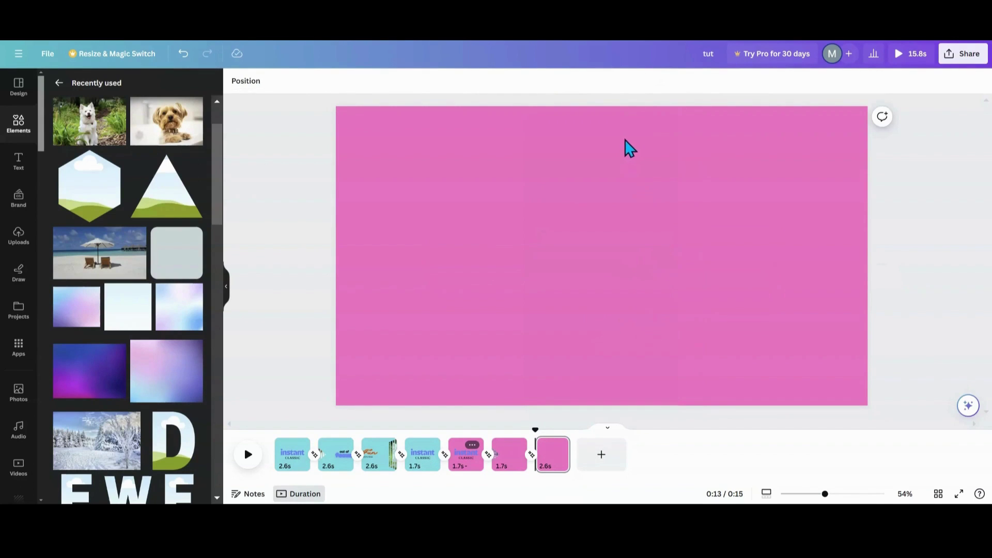
Delete the wide pink bars covering the cherry blossom photo on the last page, keeping the photo itself.
{"action": "left_click_drag", "start_coordinate": [644, 148], "coordinate": [879, 164]}
{"action": "left_click", "coordinate": [746, 82]}
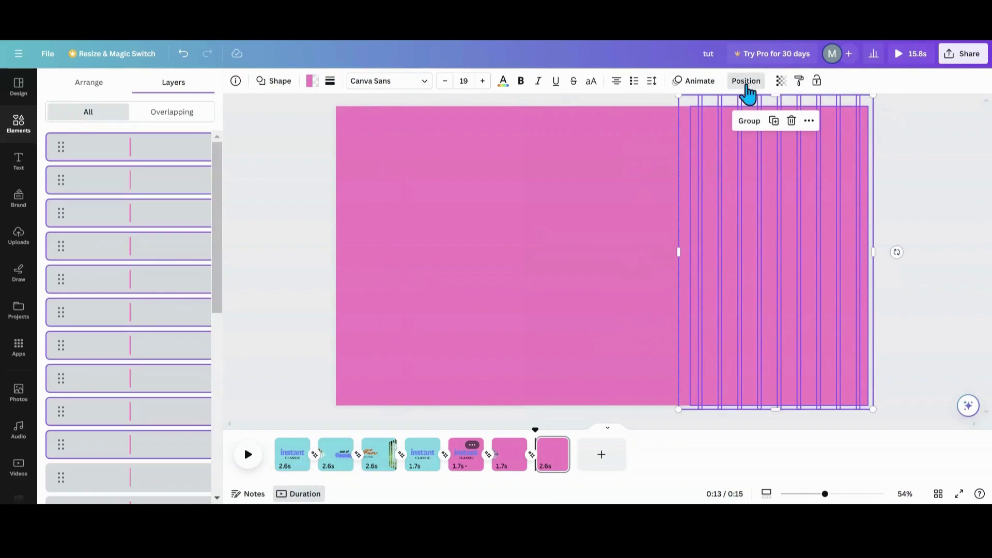
{"action": "scroll", "coordinate": [162, 284], "scroll_direction": "down", "scroll_amount": 5}
{"action": "scroll", "coordinate": [164, 288], "scroll_direction": "down", "scroll_amount": 2}
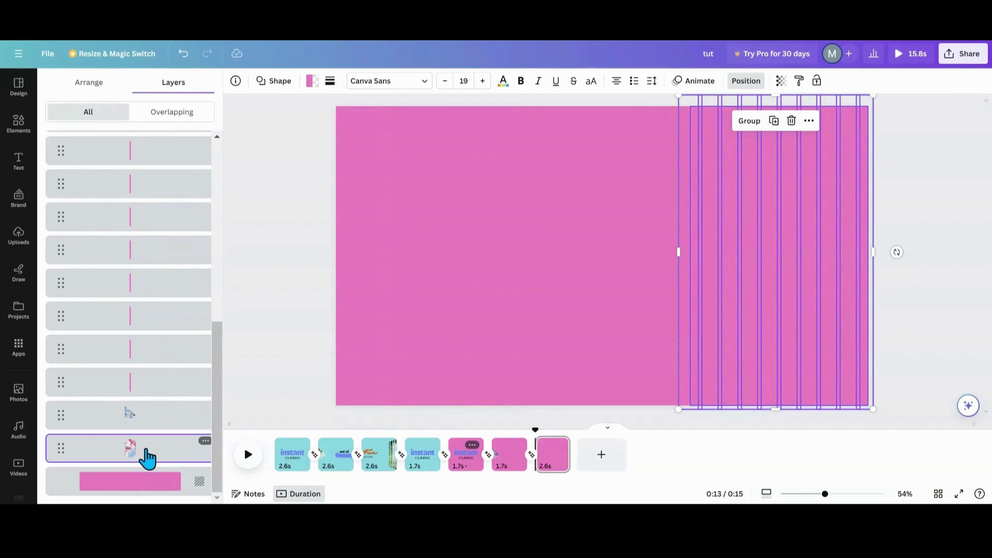
{"action": "left_click", "coordinate": [147, 458], "text": "shift"}
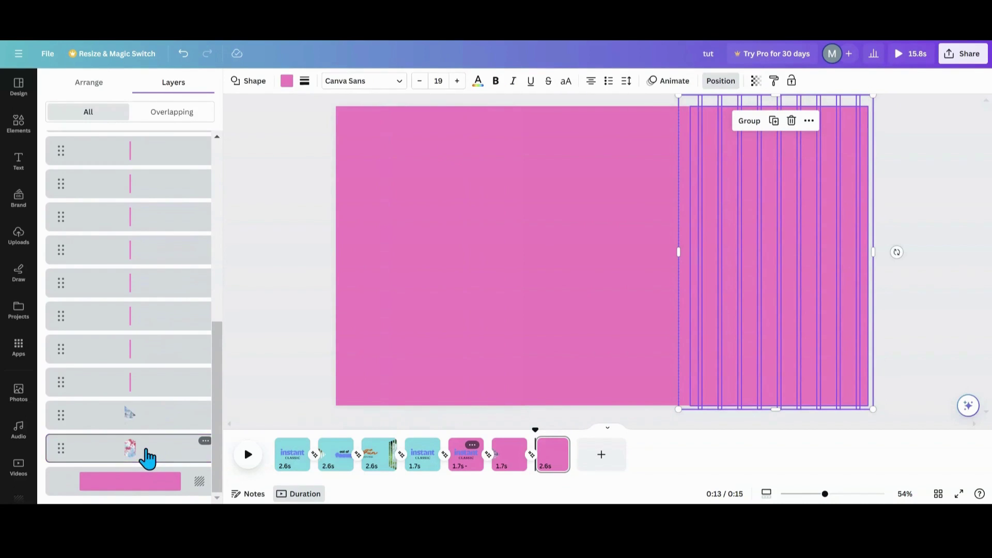
{"action": "left_click", "coordinate": [791, 121]}
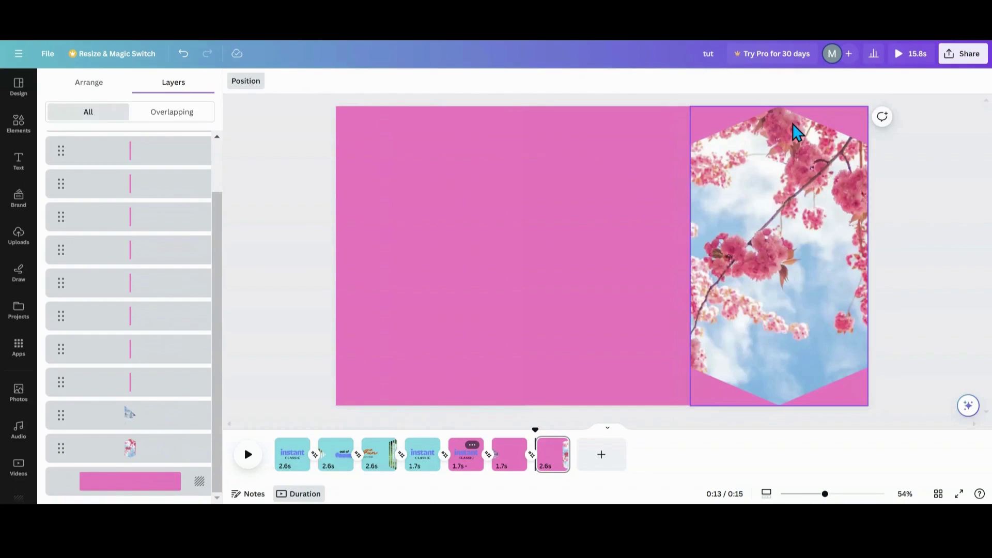
Copy only the thin bars over the white dog on the "Fun HOUSE" page and paste them over the last page's cherry blossom photo.
{"action": "left_click", "coordinate": [383, 470]}
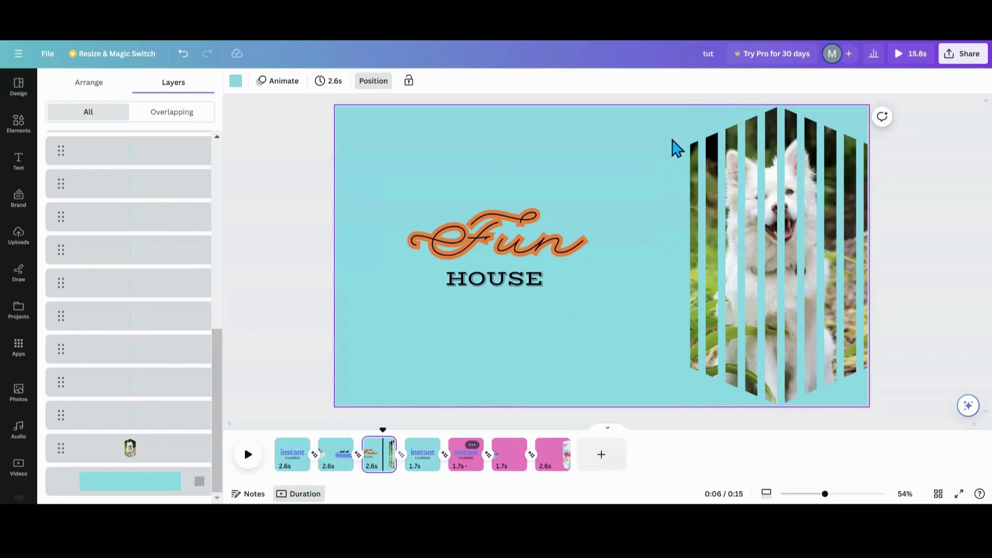
{"action": "left_click_drag", "start_coordinate": [672, 141], "coordinate": [872, 173]}
{"action": "scroll", "coordinate": [177, 366], "scroll_direction": "down", "scroll_amount": 3}
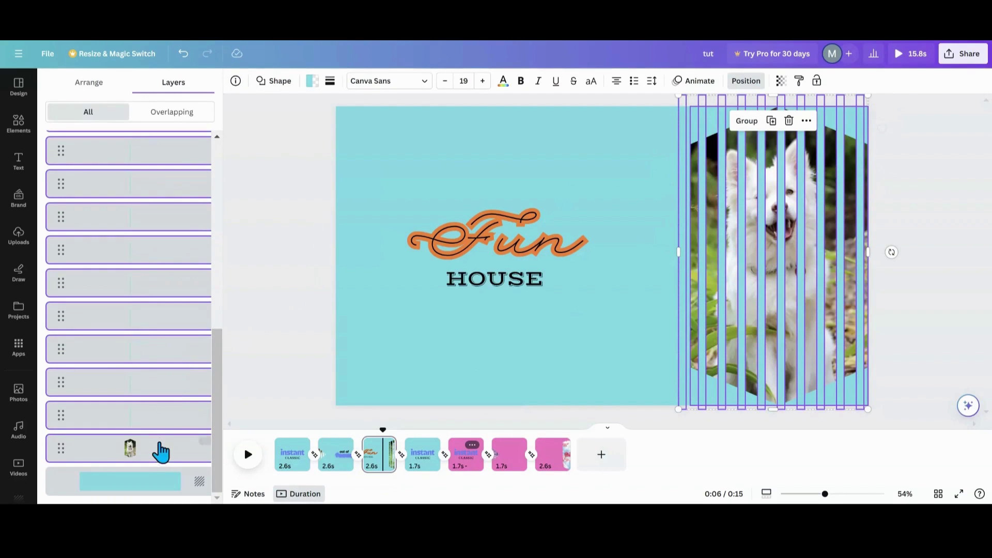
{"action": "left_click", "coordinate": [162, 463], "text": "shift"}
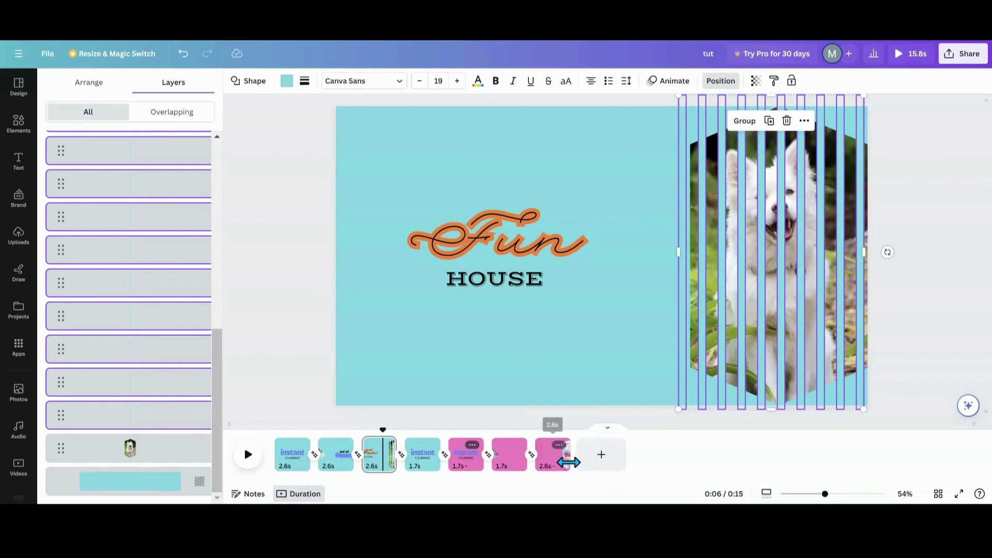
{"action": "left_click", "coordinate": [562, 479]}
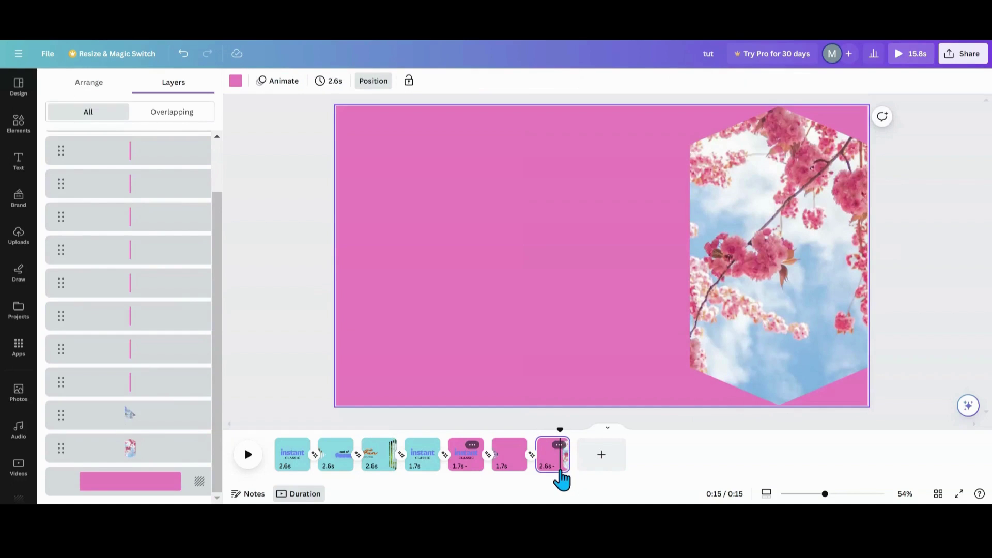
{"action": "left_click", "coordinate": [712, 379]}
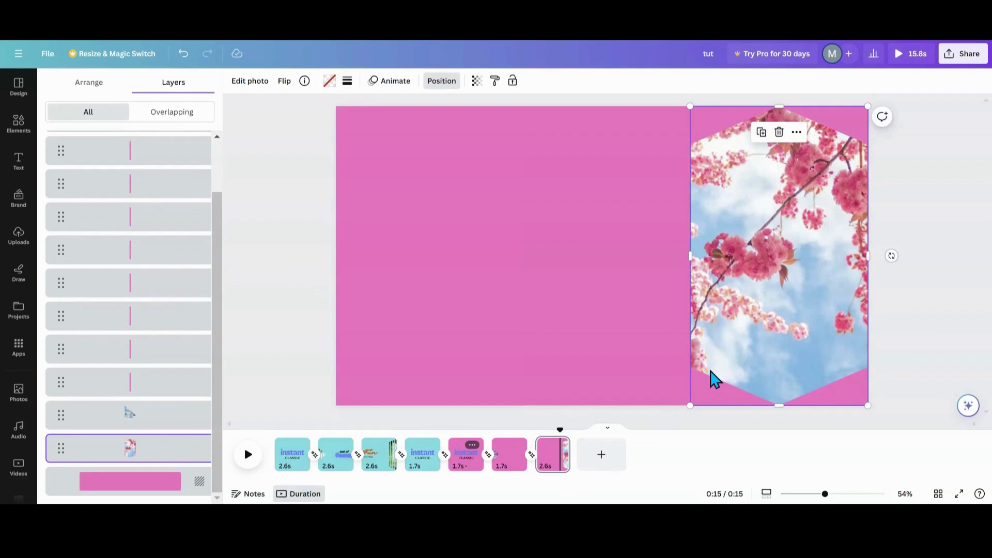
{"action": "key", "text": "ctrl+a"}
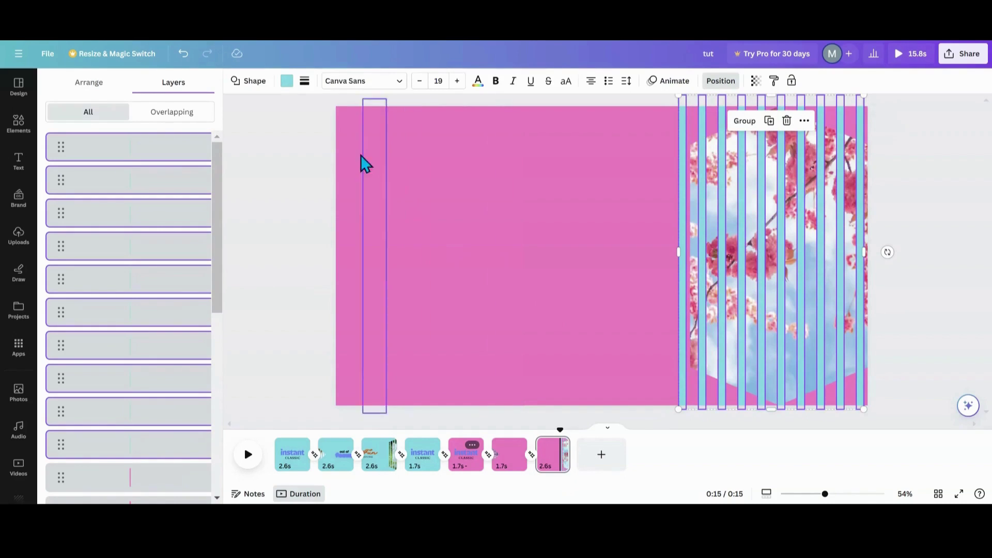
Recolor the thin bars over the cherry blossom photo on the last page to the document's pink.
{"action": "left_click", "coordinate": [288, 84]}
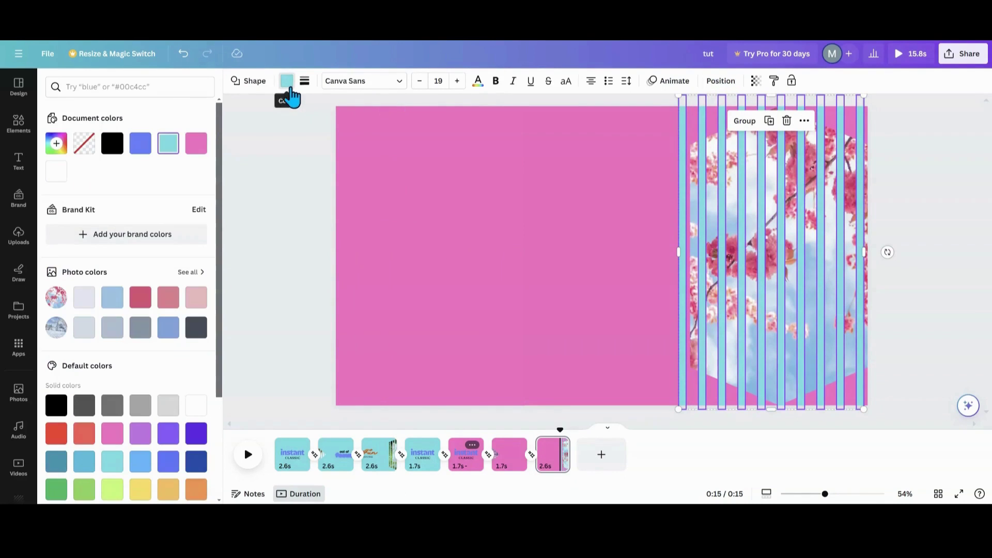
{"action": "left_click", "coordinate": [196, 144]}
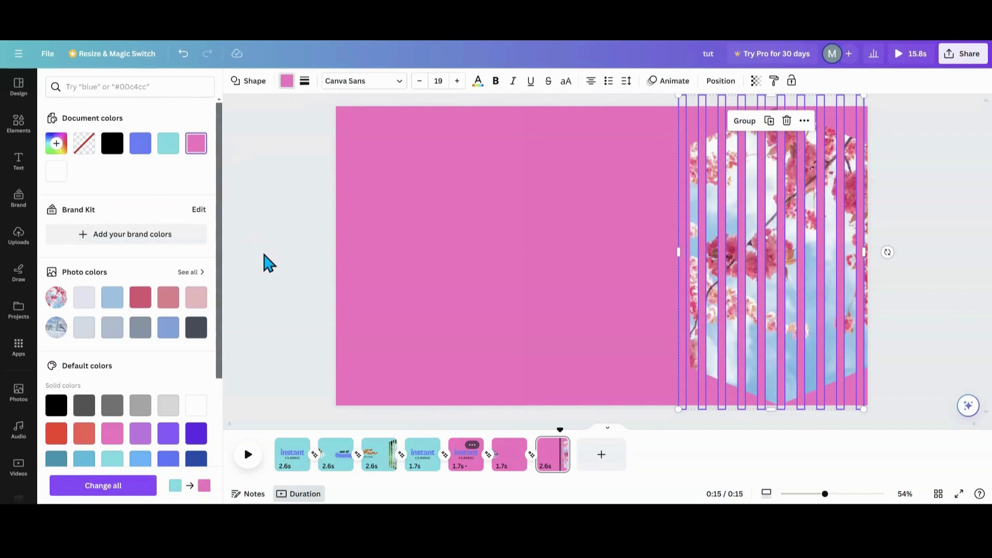
{"action": "key", "text": "Escape"}
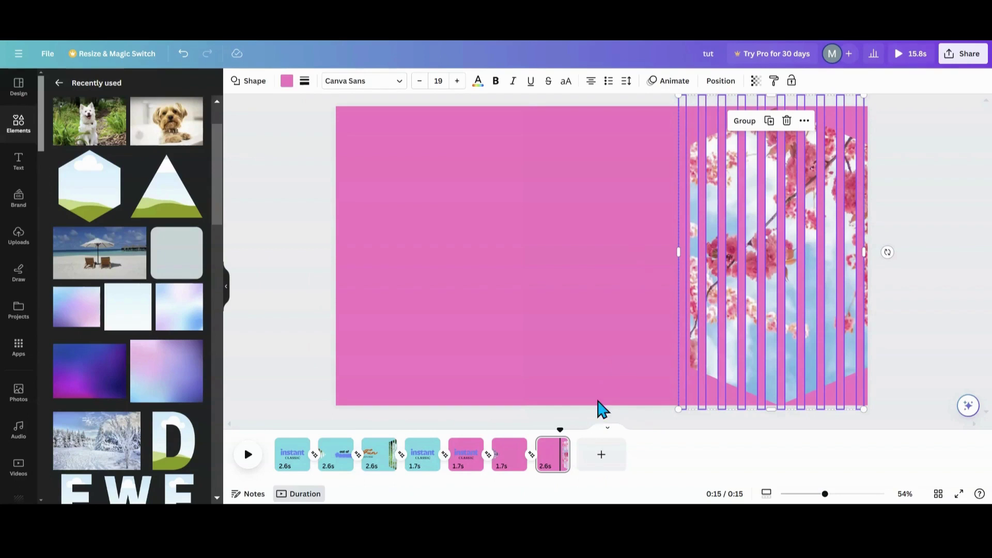
Duplicate the last page and delete the wide pink bars covering the winter photo on the copy, keeping the photo itself.
{"action": "left_click", "coordinate": [559, 445]}
{"action": "left_click", "coordinate": [599, 282]}
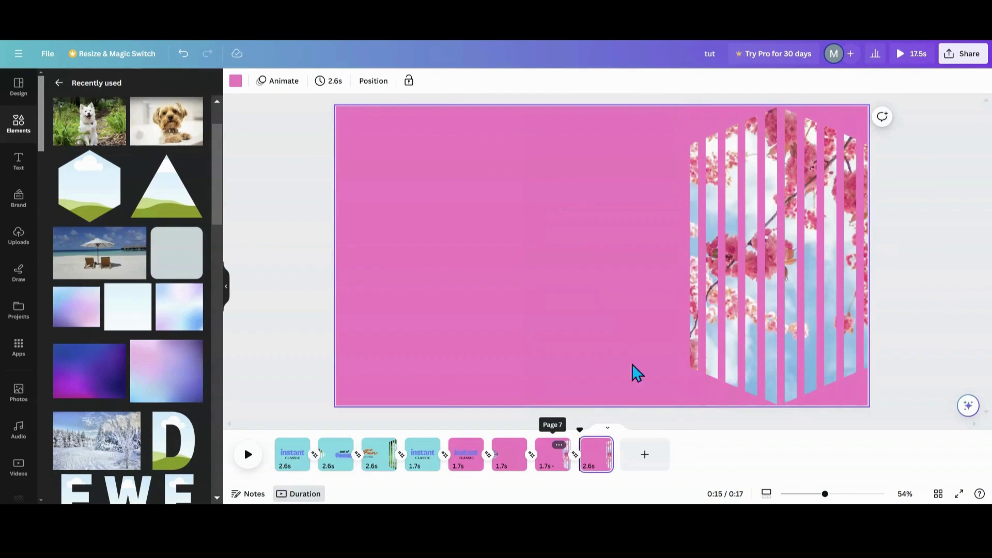
{"action": "left_click_drag", "start_coordinate": [302, 161], "coordinate": [556, 213]}
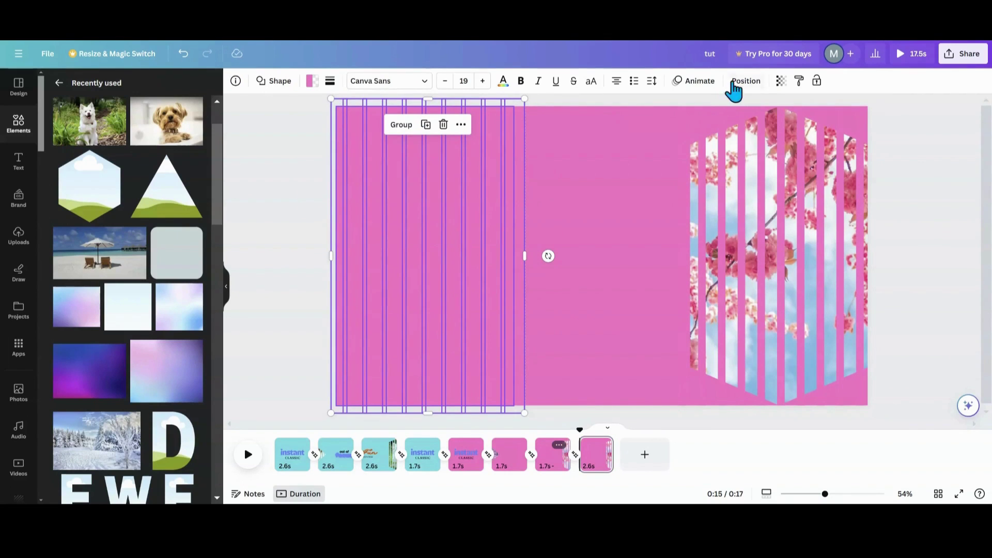
{"action": "left_click", "coordinate": [737, 85]}
{"action": "scroll", "coordinate": [98, 289], "scroll_direction": "down", "scroll_amount": 5}
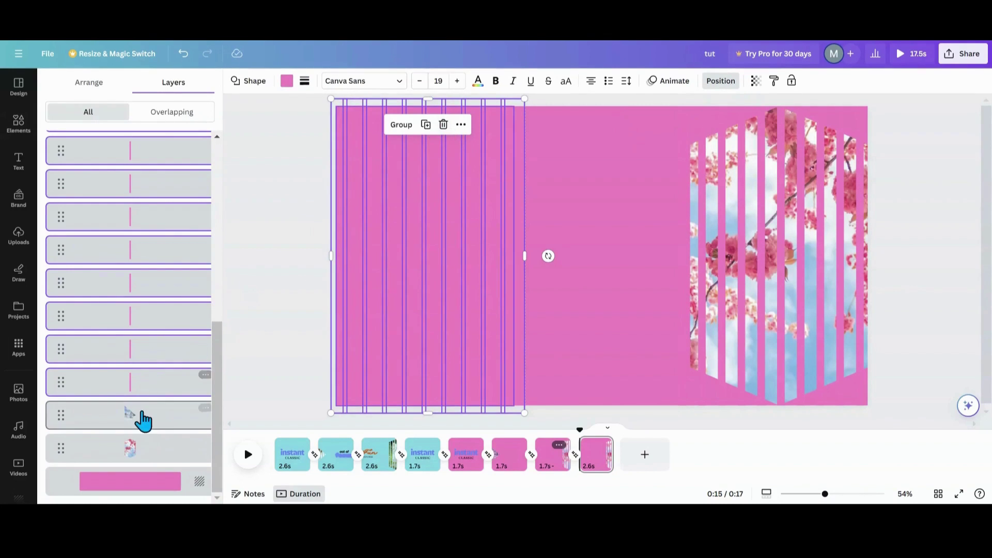
{"action": "left_click", "coordinate": [443, 125]}
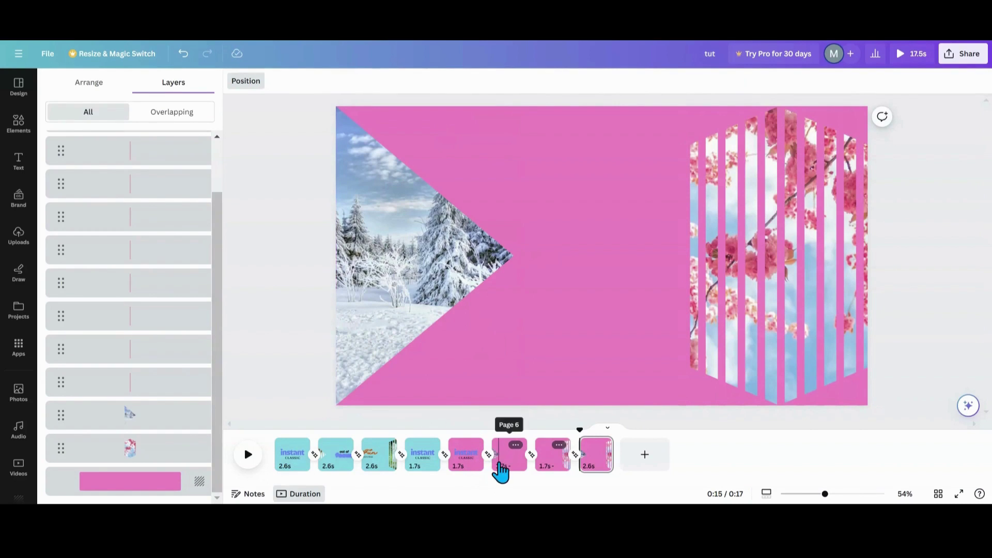
Copy only the thin pink bars over the winter photo on the sixth page and paste them over the last page's winter photo.
{"action": "left_click", "coordinate": [551, 468]}
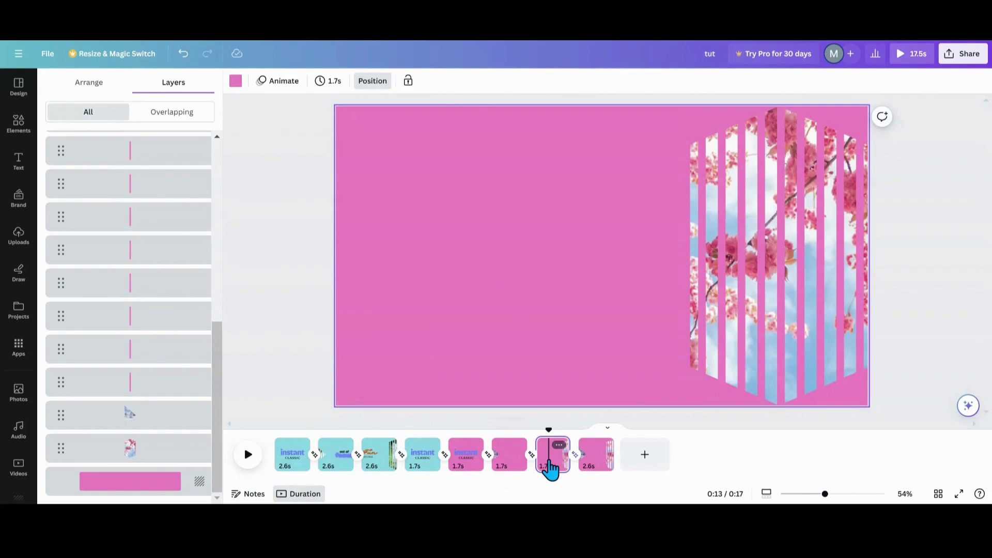
{"action": "left_click", "coordinate": [507, 470]}
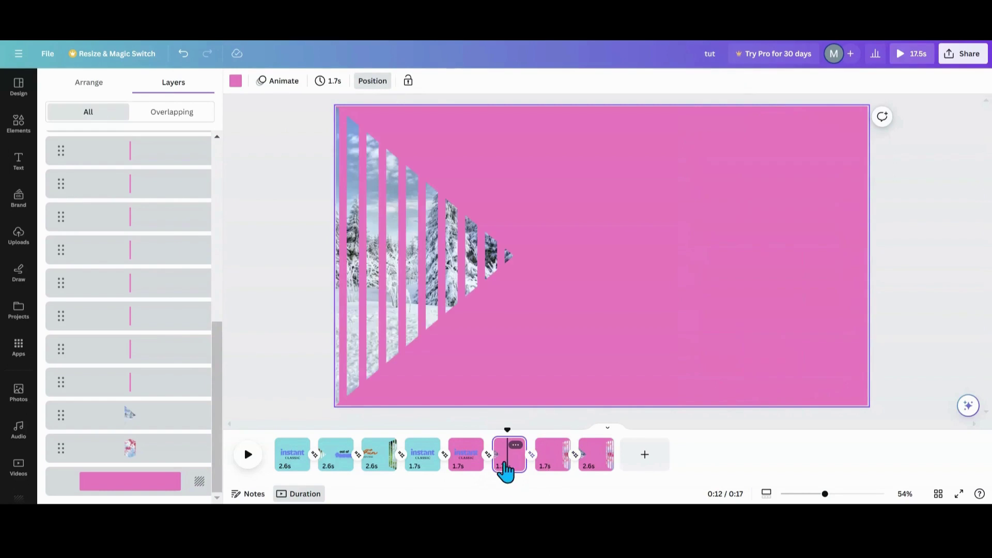
{"action": "left_click_drag", "start_coordinate": [283, 177], "coordinate": [517, 253]}
{"action": "scroll", "coordinate": [153, 357], "scroll_direction": "down", "scroll_amount": 3}
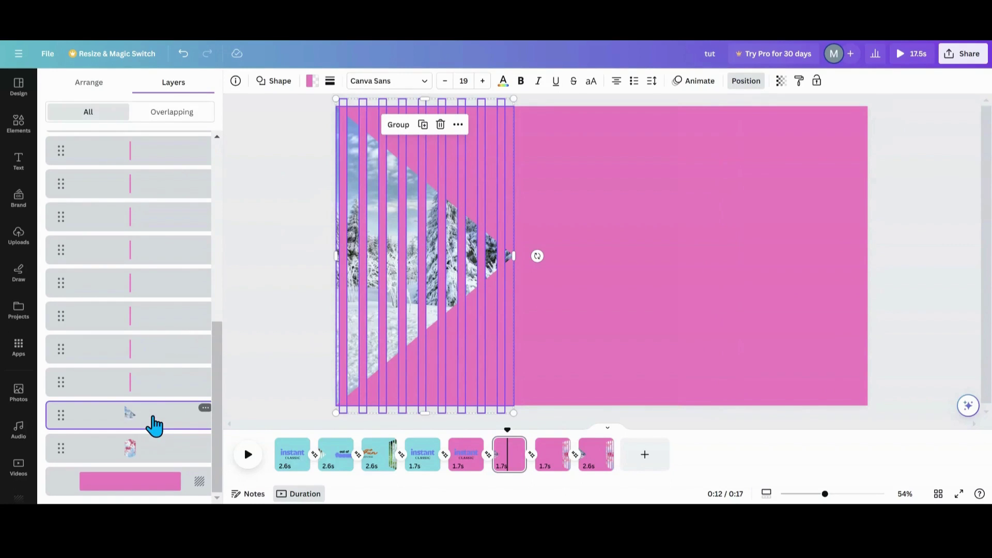
{"action": "left_click", "coordinate": [154, 426], "text": "shift"}
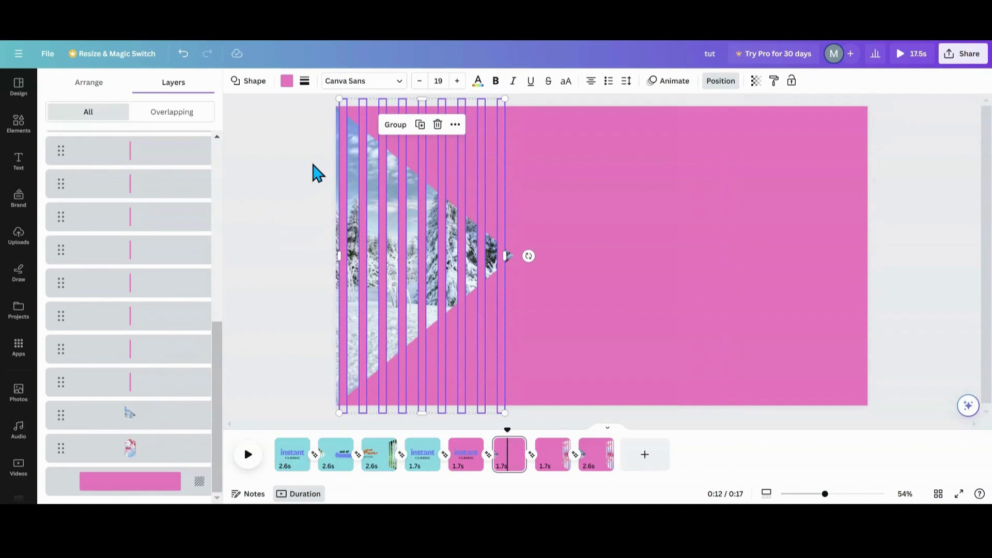
{"action": "left_click", "coordinate": [592, 462]}
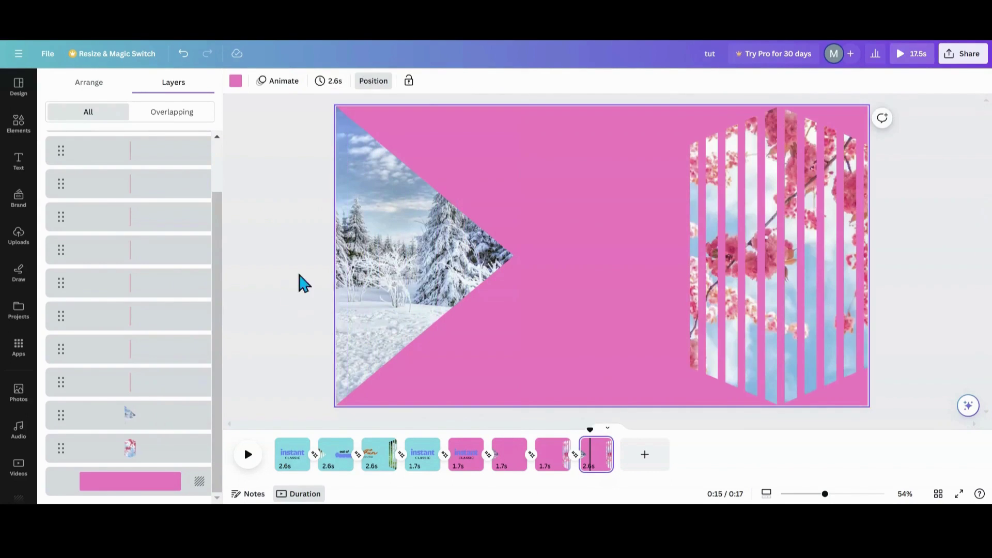
{"action": "left_click", "coordinate": [410, 290]}
{"action": "left_click", "coordinate": [409, 290]}
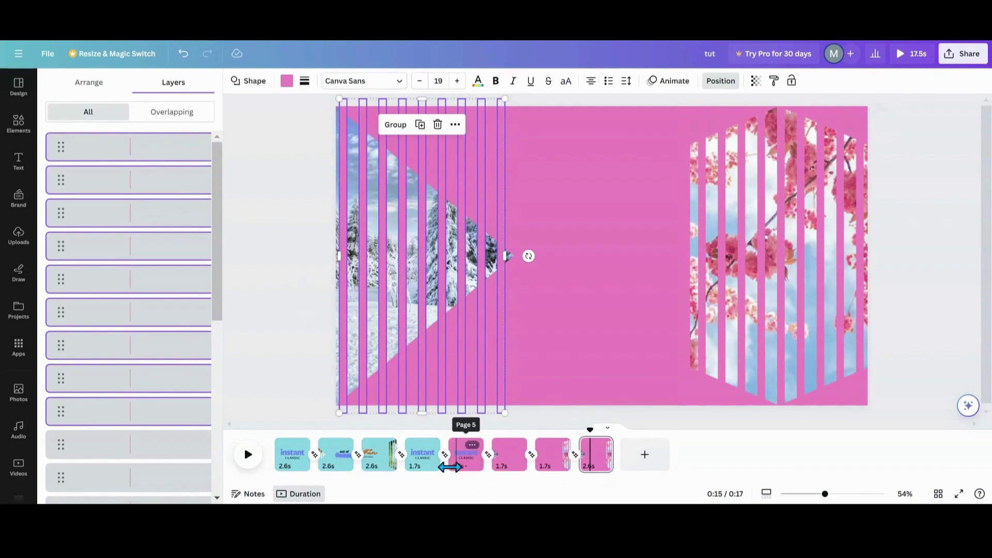
Play the animation from the fourth page, the turquoise "instant CLASSIC" one, through to the end.
{"action": "left_click", "coordinate": [429, 476]}
{"action": "left_click", "coordinate": [248, 455]}
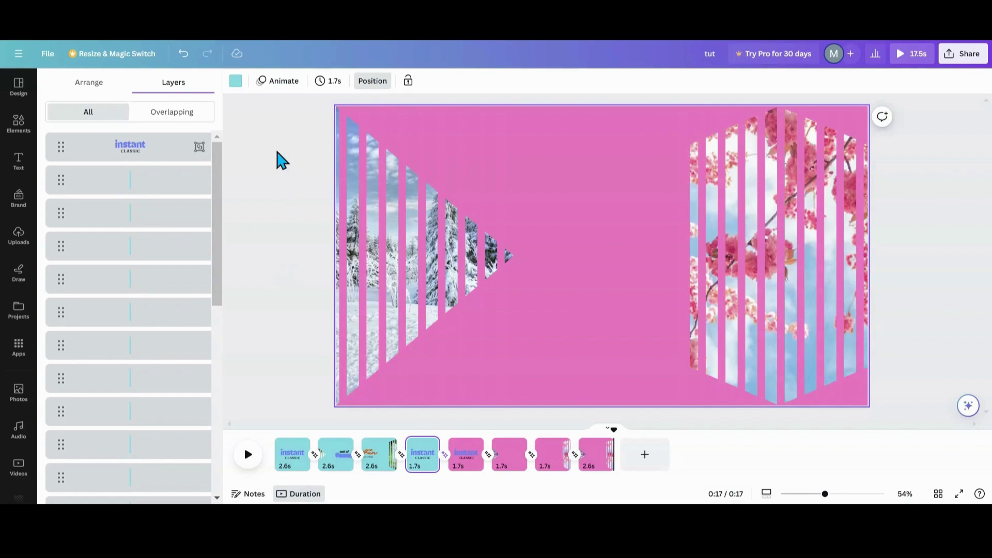
{"action": "left_click_drag", "start_coordinate": [277, 152], "coordinate": [359, 155]}
{"action": "left_click_drag", "start_coordinate": [297, 364], "coordinate": [310, 372]}
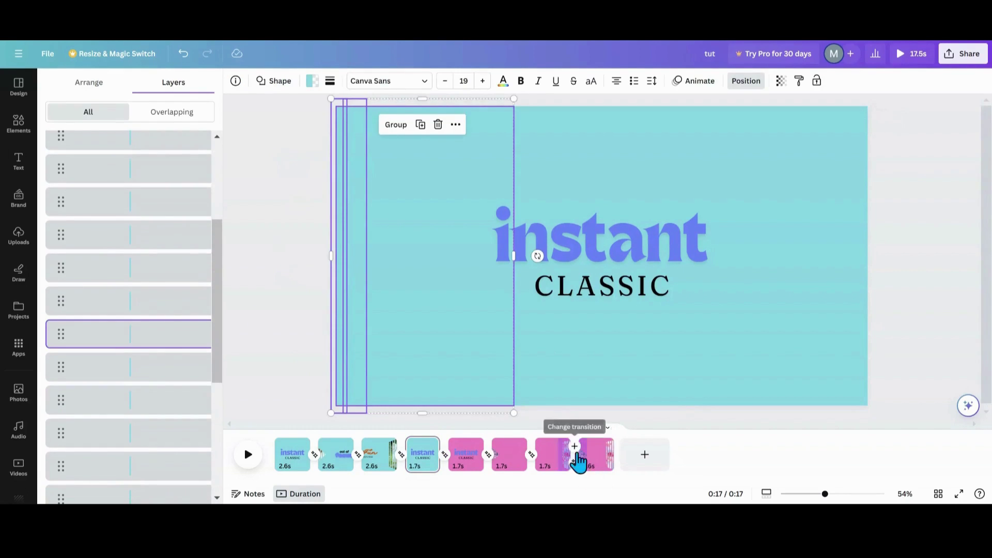
Recolor all the thin bars over both photos on the last page to the default violet-blue, leaving the photos out of the selection.
{"action": "left_click", "coordinate": [589, 466]}
{"action": "left_click_drag", "start_coordinate": [301, 215], "coordinate": [885, 266]}
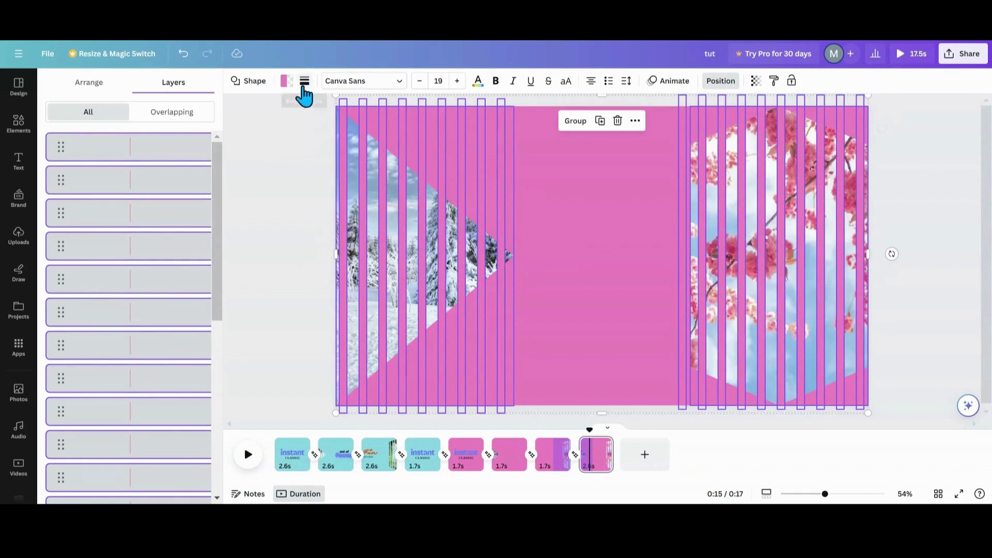
{"action": "scroll", "coordinate": [160, 312], "scroll_direction": "down", "scroll_amount": 3}
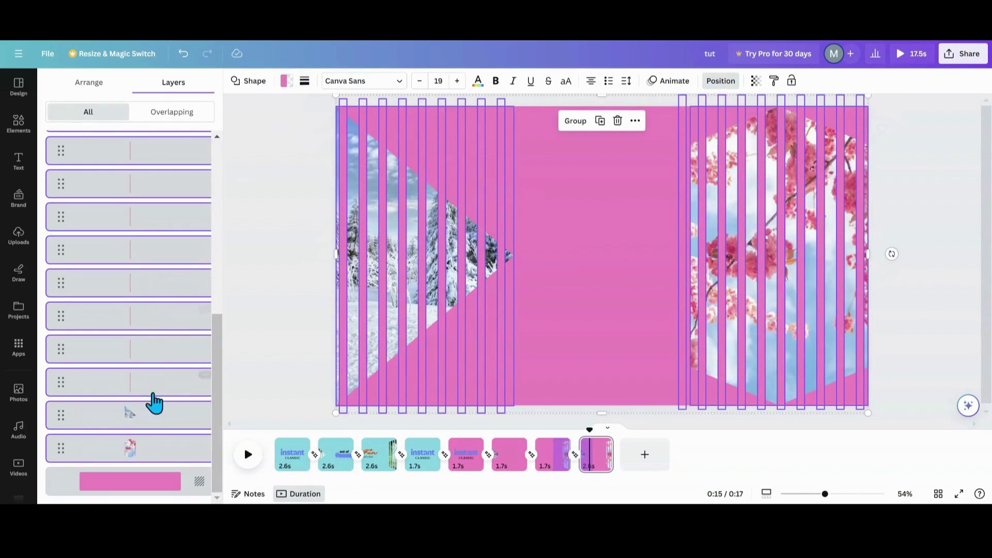
{"action": "left_click", "coordinate": [156, 420], "text": "shift"}
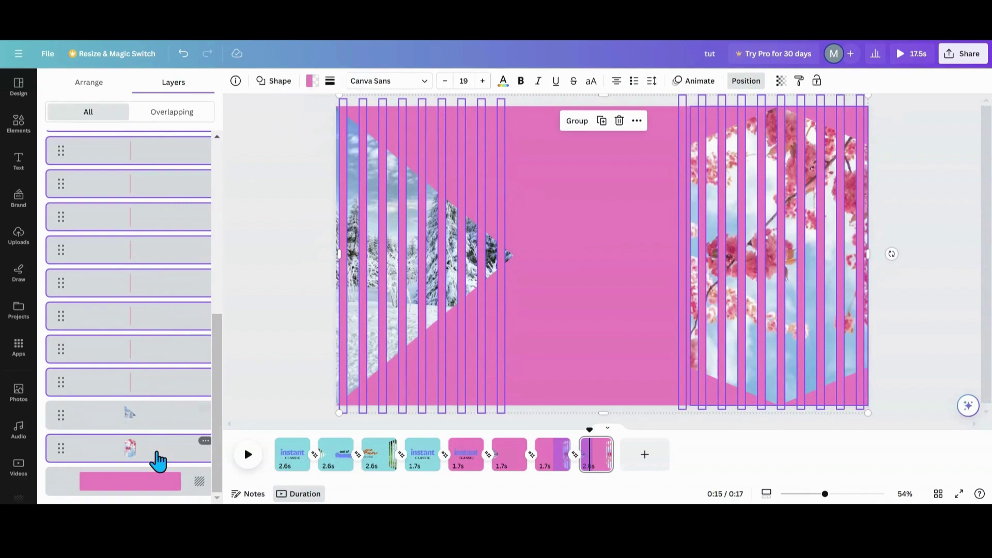
{"action": "left_click", "coordinate": [157, 450], "text": "shift"}
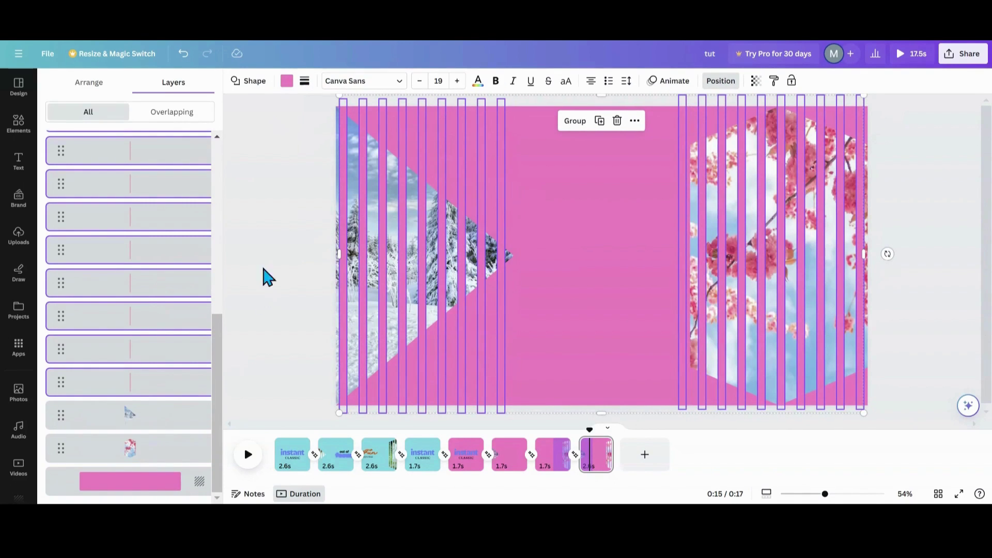
{"action": "left_click", "coordinate": [287, 83]}
{"action": "scroll", "coordinate": [134, 284], "scroll_direction": "down", "scroll_amount": 3}
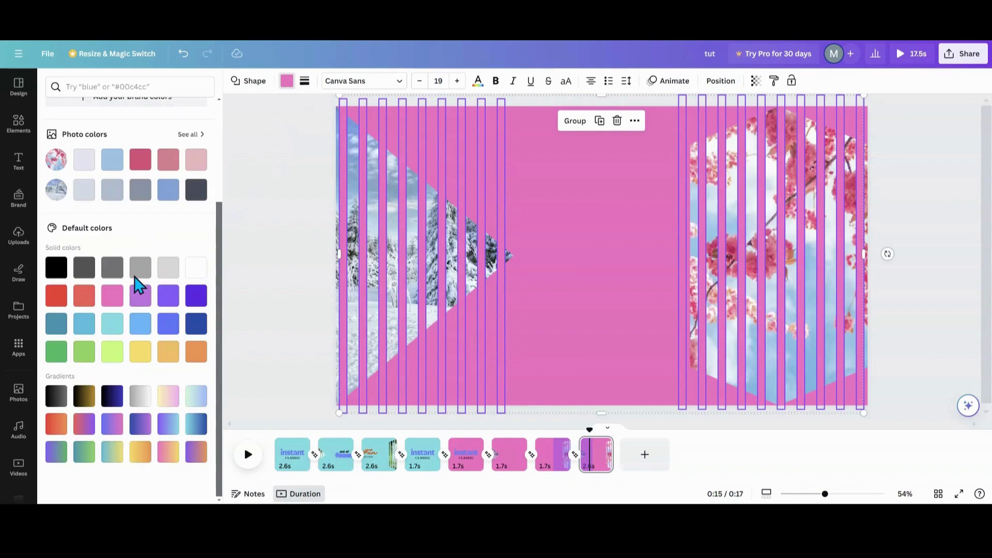
{"action": "left_click", "coordinate": [168, 325]}
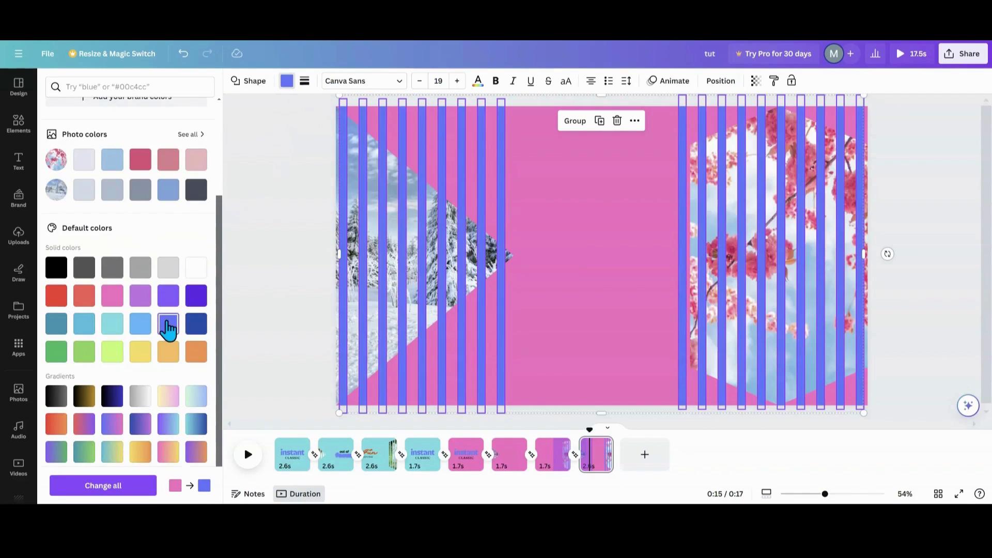
Set the last page's background to the same default violet-blue as its thin bars.
{"action": "left_click", "coordinate": [564, 158]}
{"action": "left_click", "coordinate": [236, 83]}
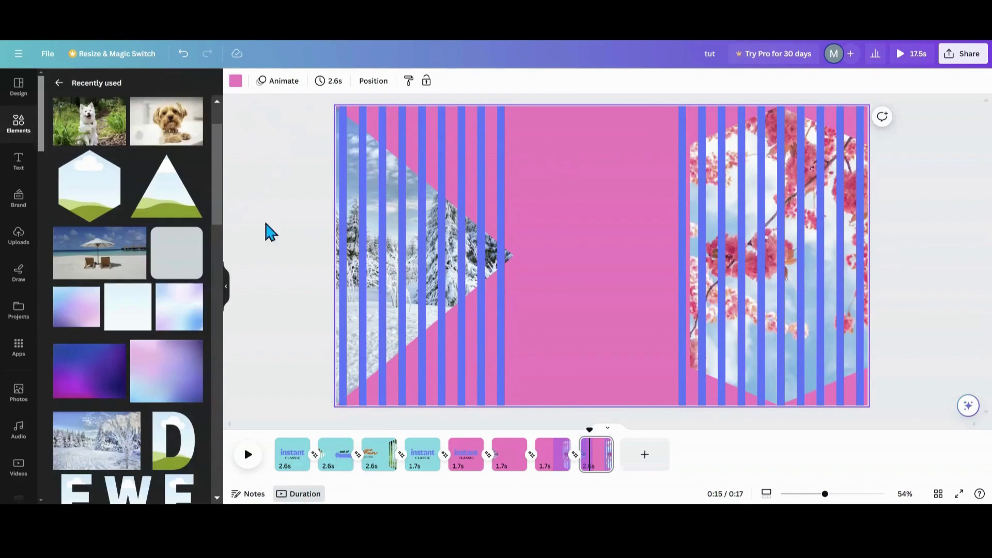
{"action": "left_click", "coordinate": [233, 83]}
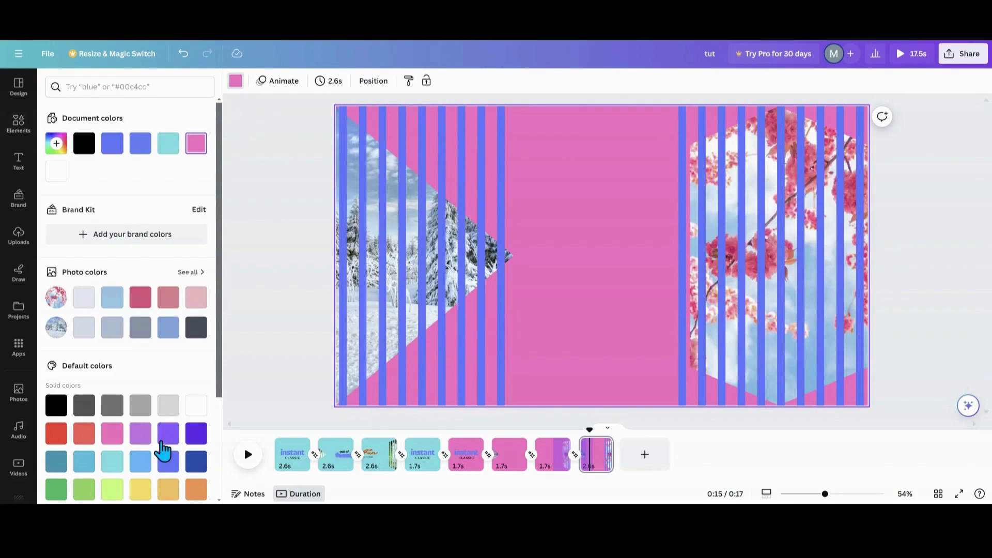
{"action": "left_click", "coordinate": [167, 461]}
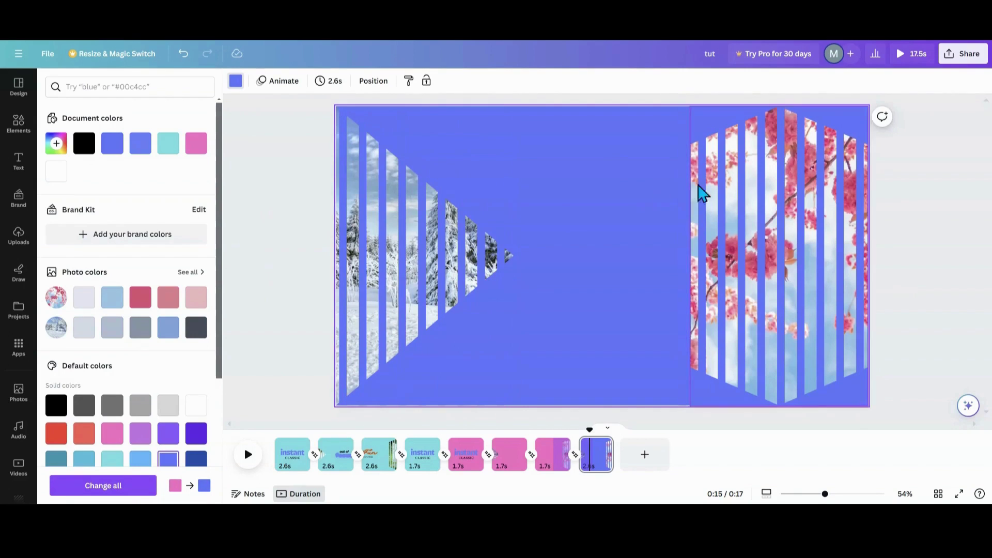
Browse the Elements library for further items.
{"action": "left_click", "coordinate": [19, 131]}
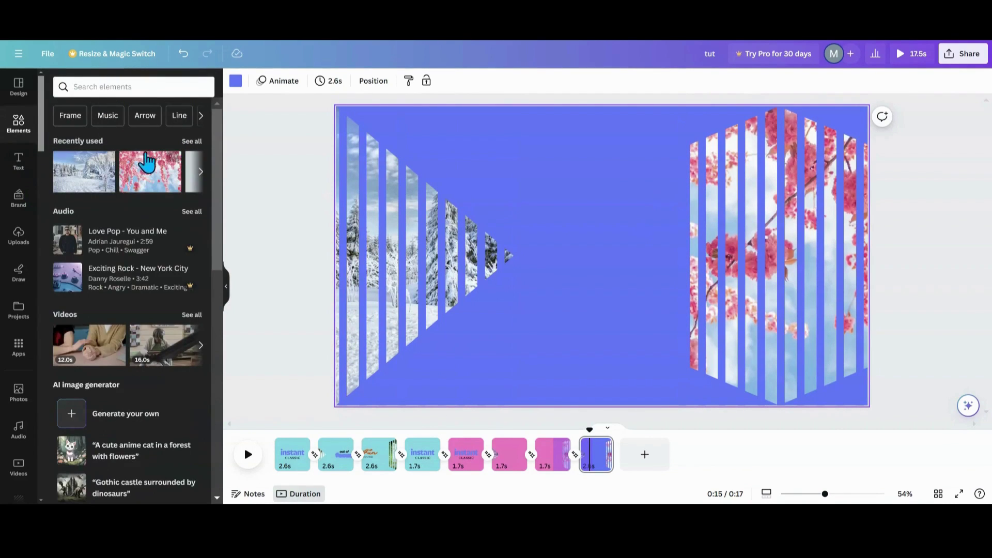
{"action": "scroll", "coordinate": [123, 177], "scroll_direction": "down", "scroll_amount": 8}
{"action": "scroll", "coordinate": [124, 177], "scroll_direction": "down", "scroll_amount": 3}
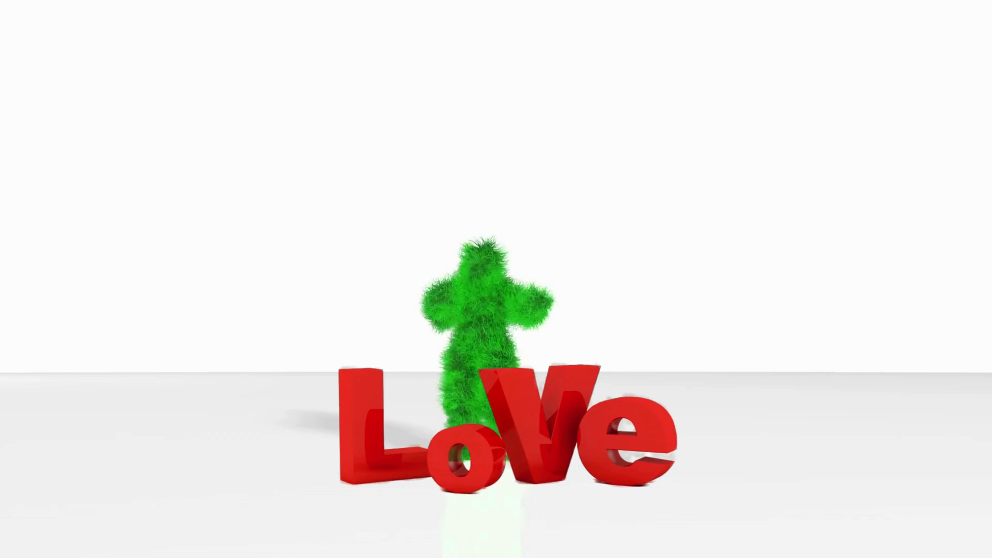